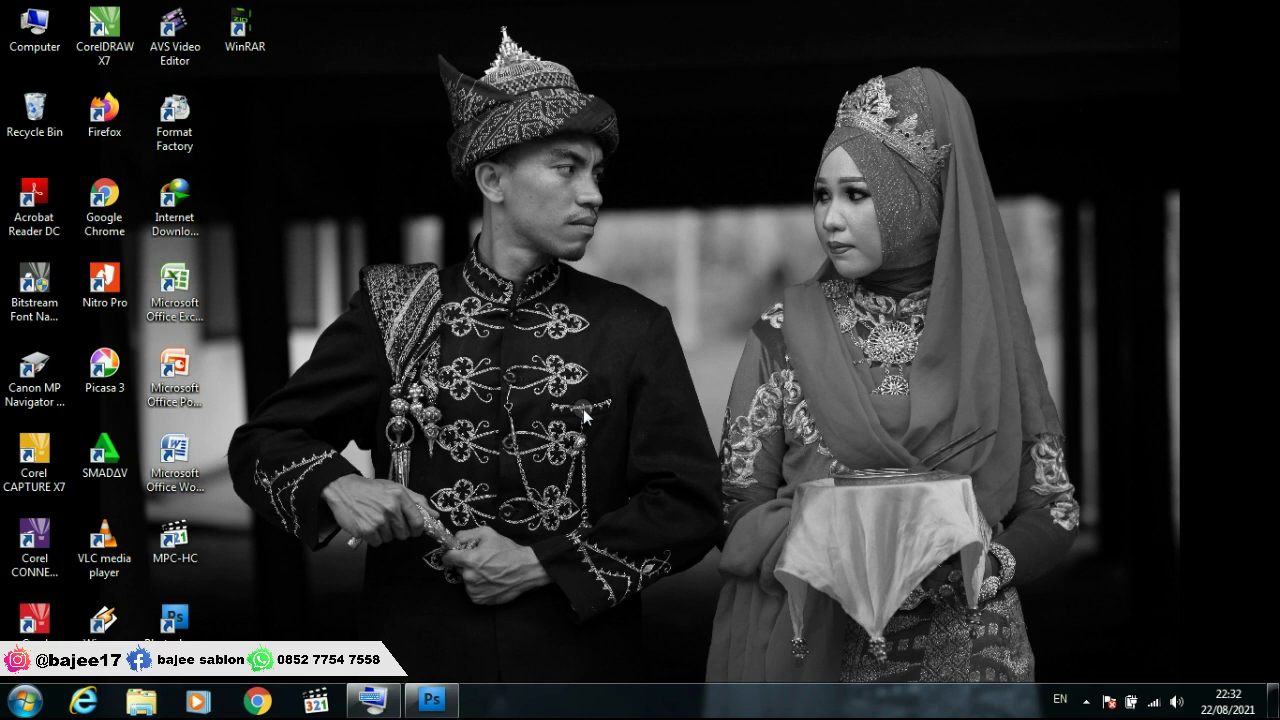
- Refresh the desktop several times, then bring Photoshop CS4 back into view
right_click(597, 244)
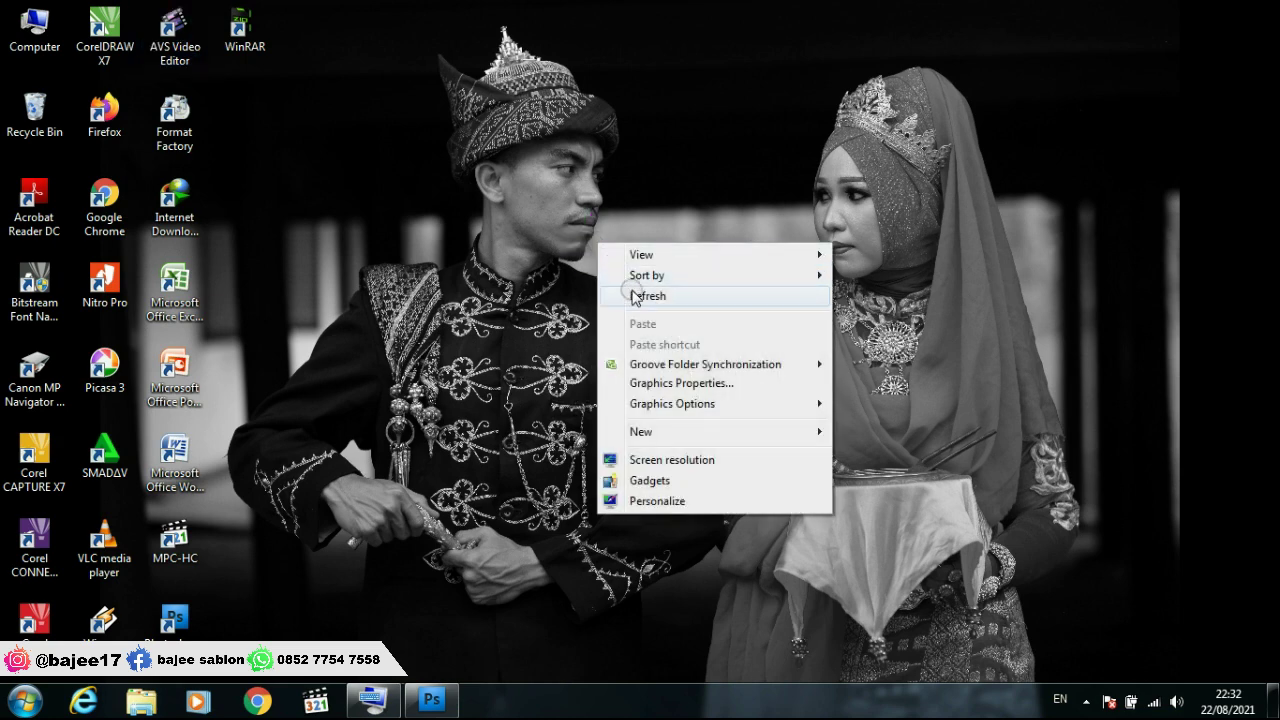
left_click(640, 296)
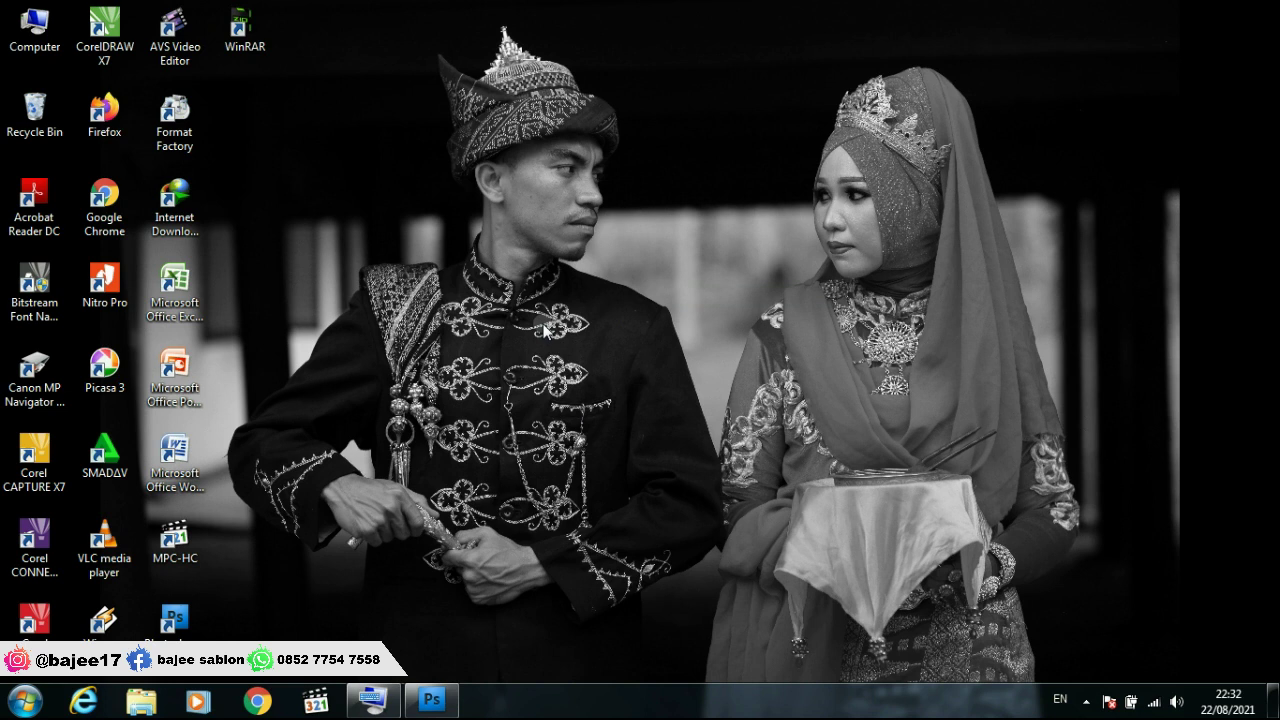
right_click(559, 313)
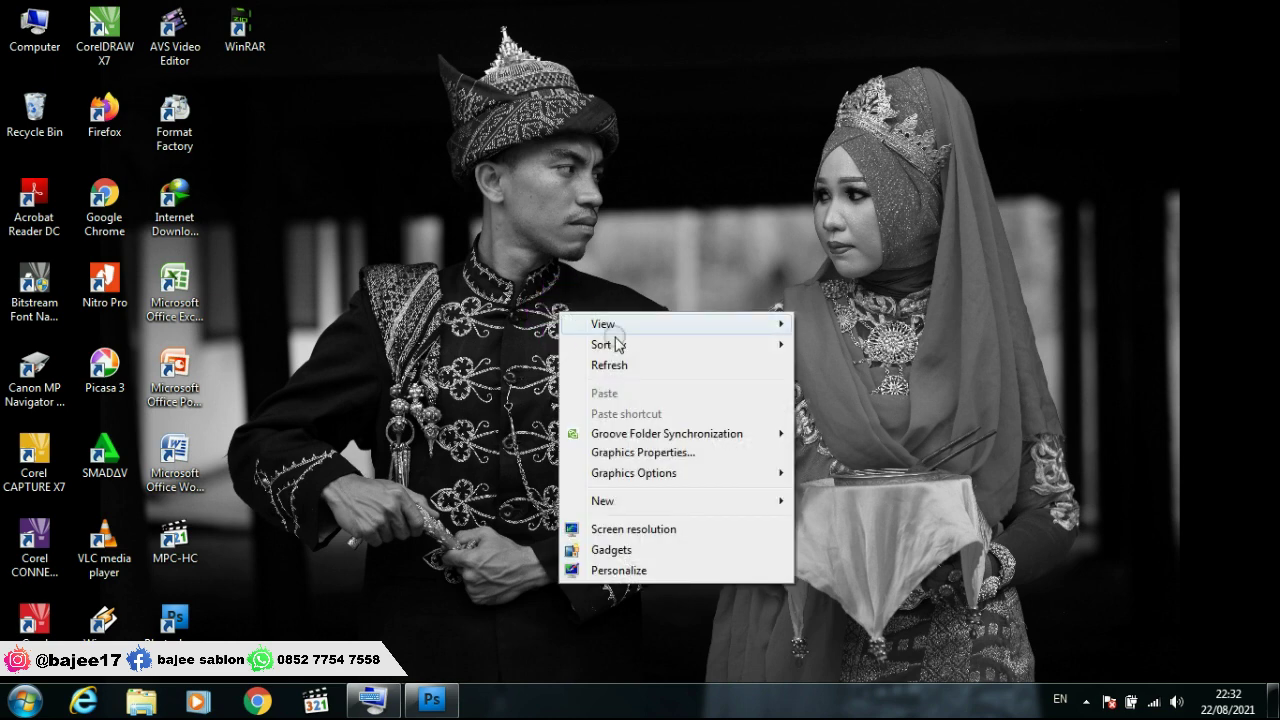
left_click(640, 367)
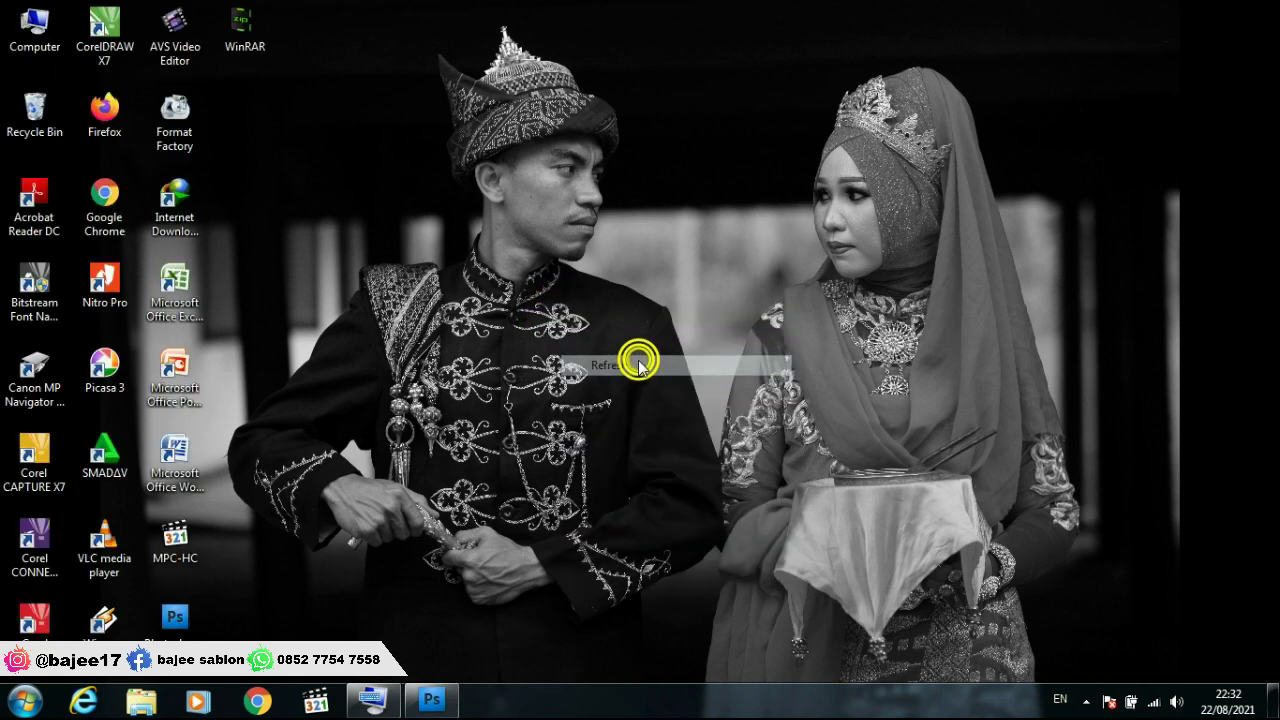
right_click(671, 229)
left_click(707, 277)
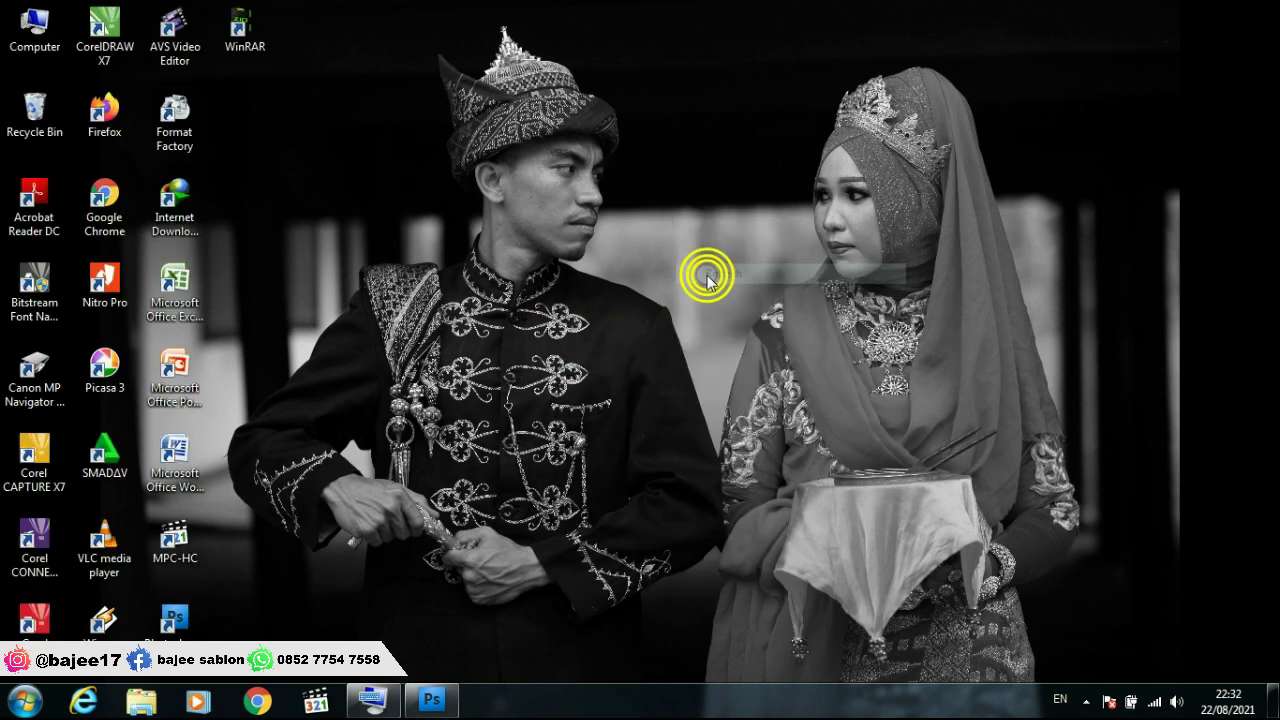
right_click(632, 222)
left_click(685, 275)
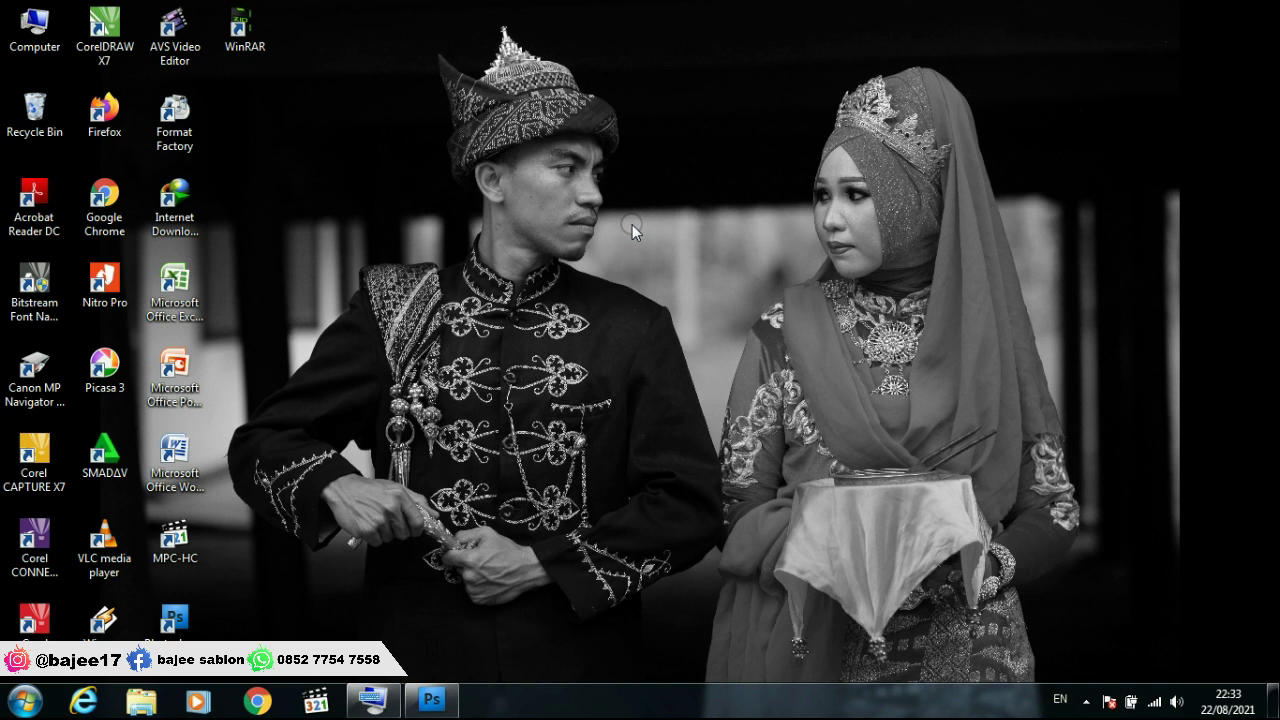
left_click(432, 701)
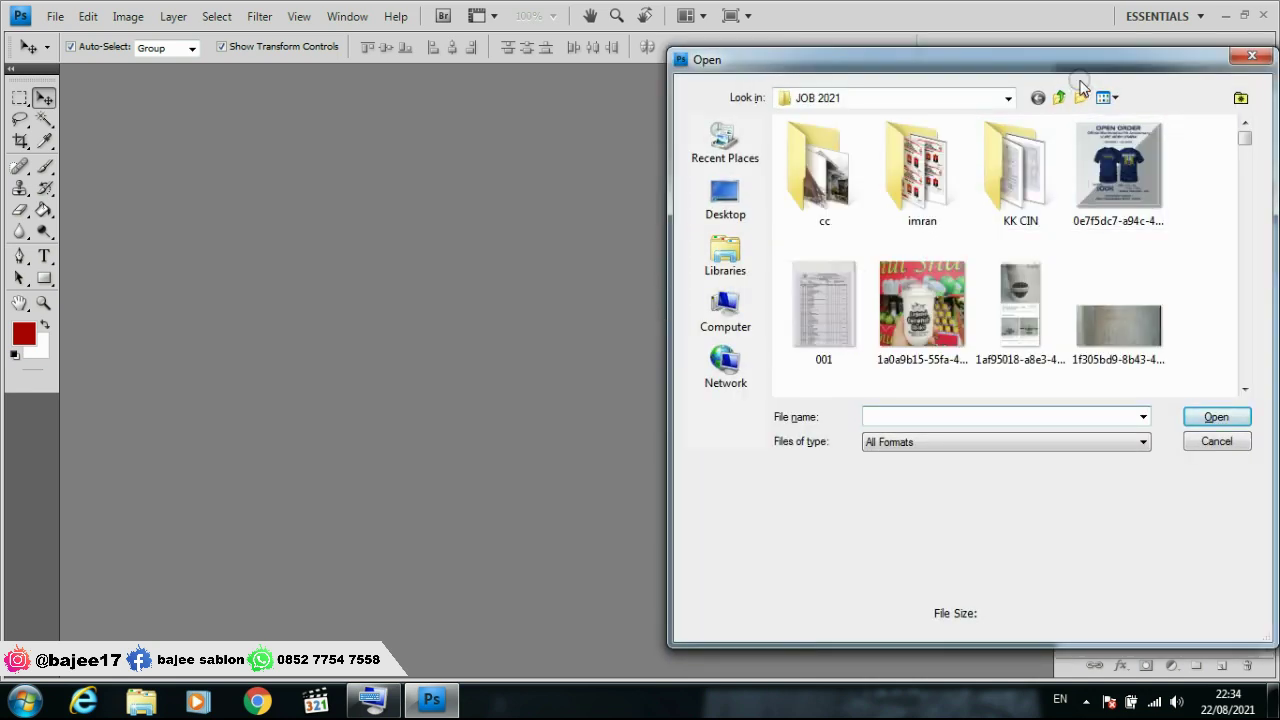
- Select scans 001 and 002 in the JOB 2021 folder and open both
mouse_move(1067, 60)
left_mouse_down()
mouse_move(968, 78)
mouse_move(974, 65)
left_mouse_up()
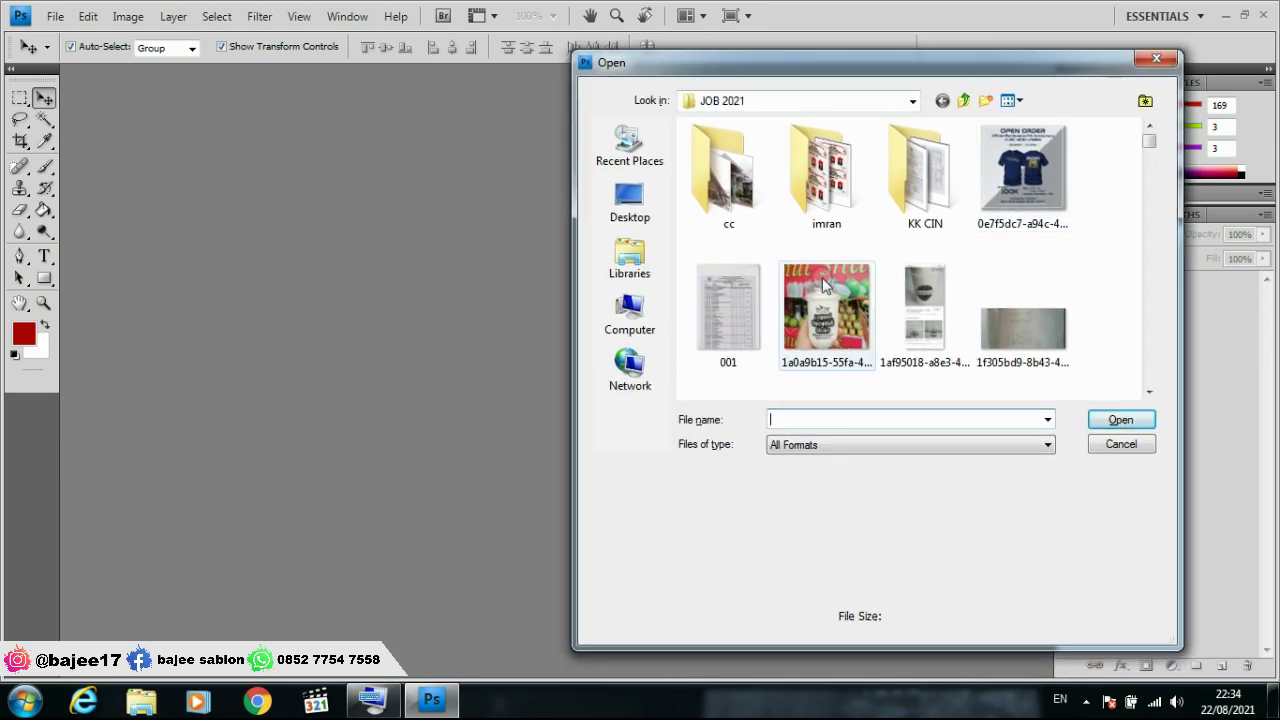
left_click(825, 287)
scroll(825, 290, "down", 2)
scroll(818, 315, "up", 2)
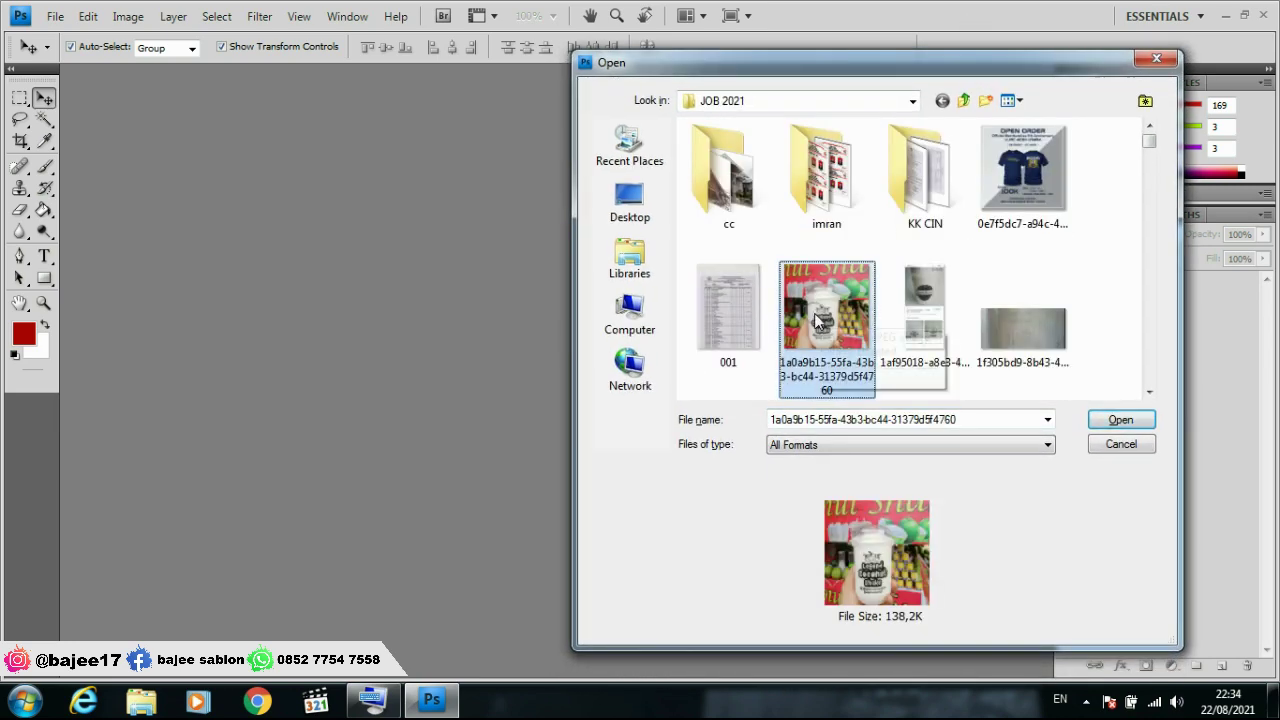
scroll(818, 320, "down", 2)
left_click(731, 140)
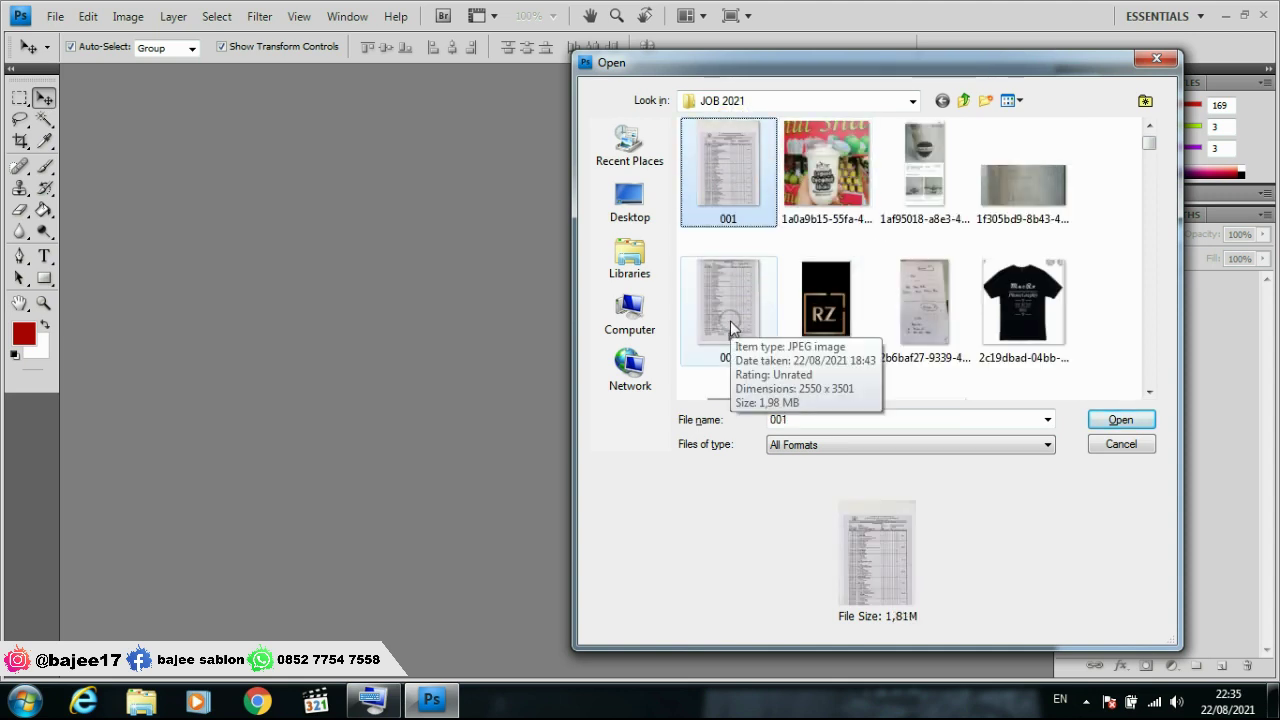
left_click(729, 330, "ctrl")
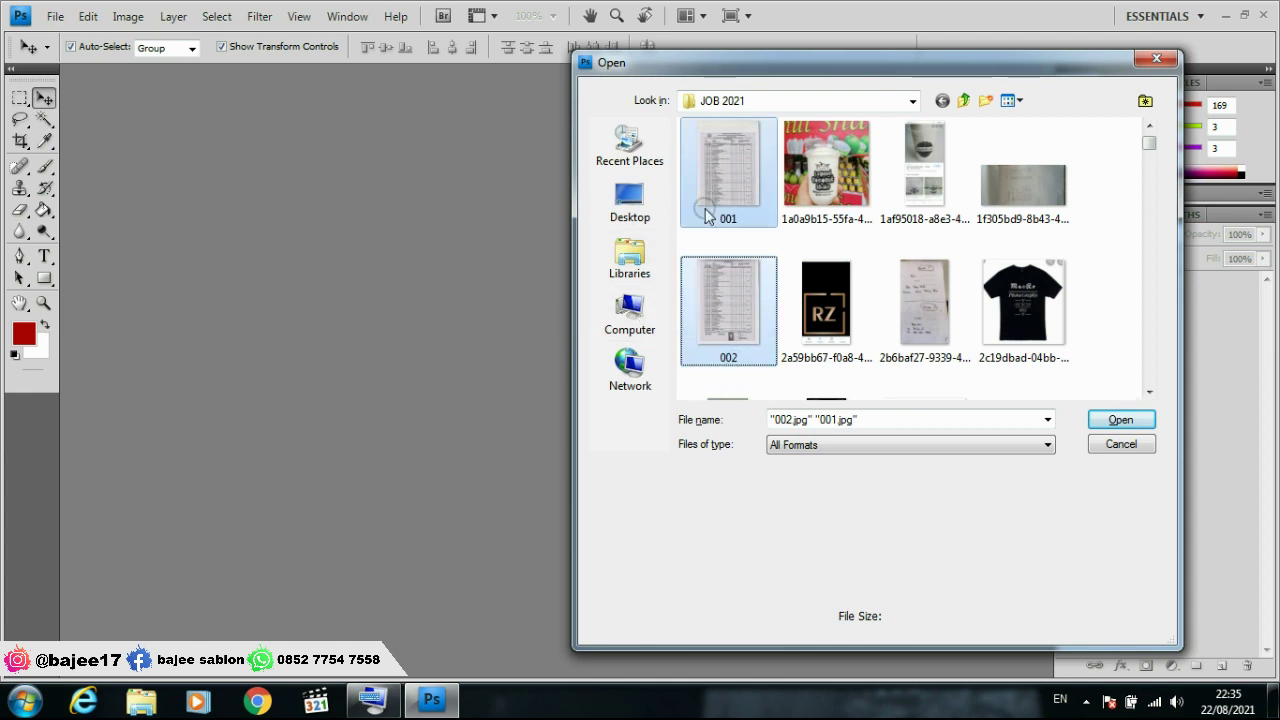
left_click(1120, 420)
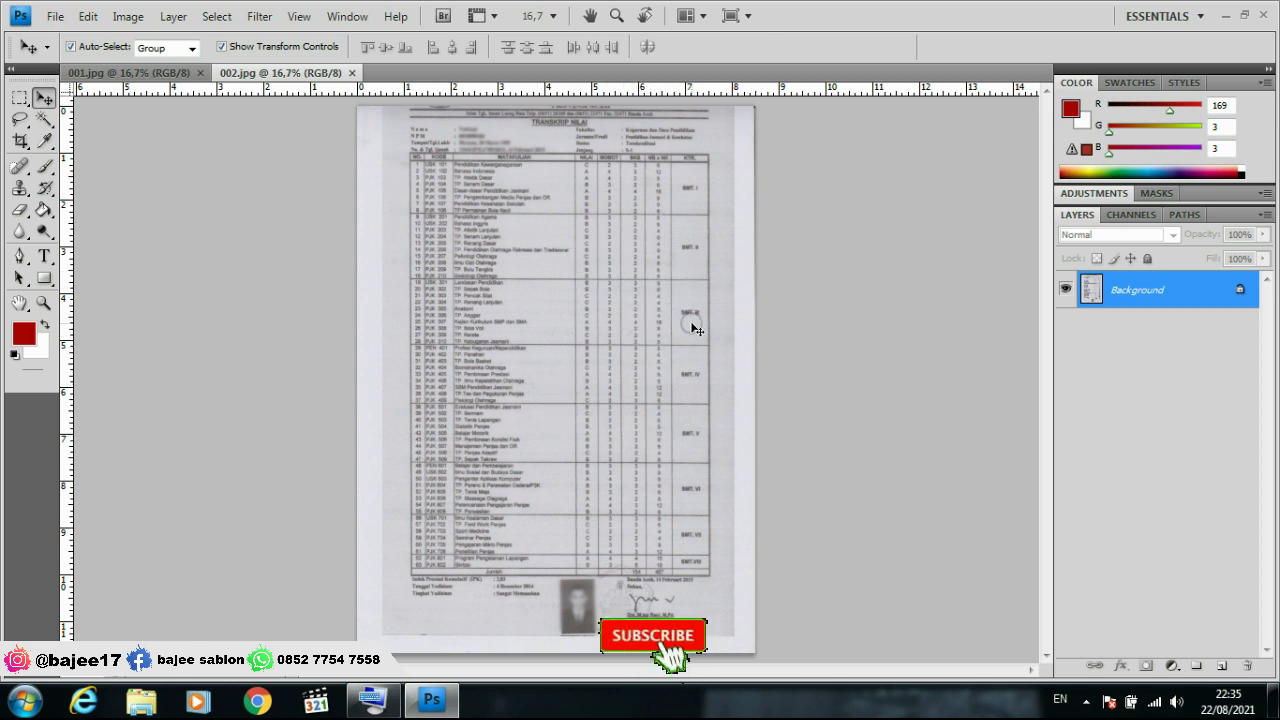
left_click(160, 72)
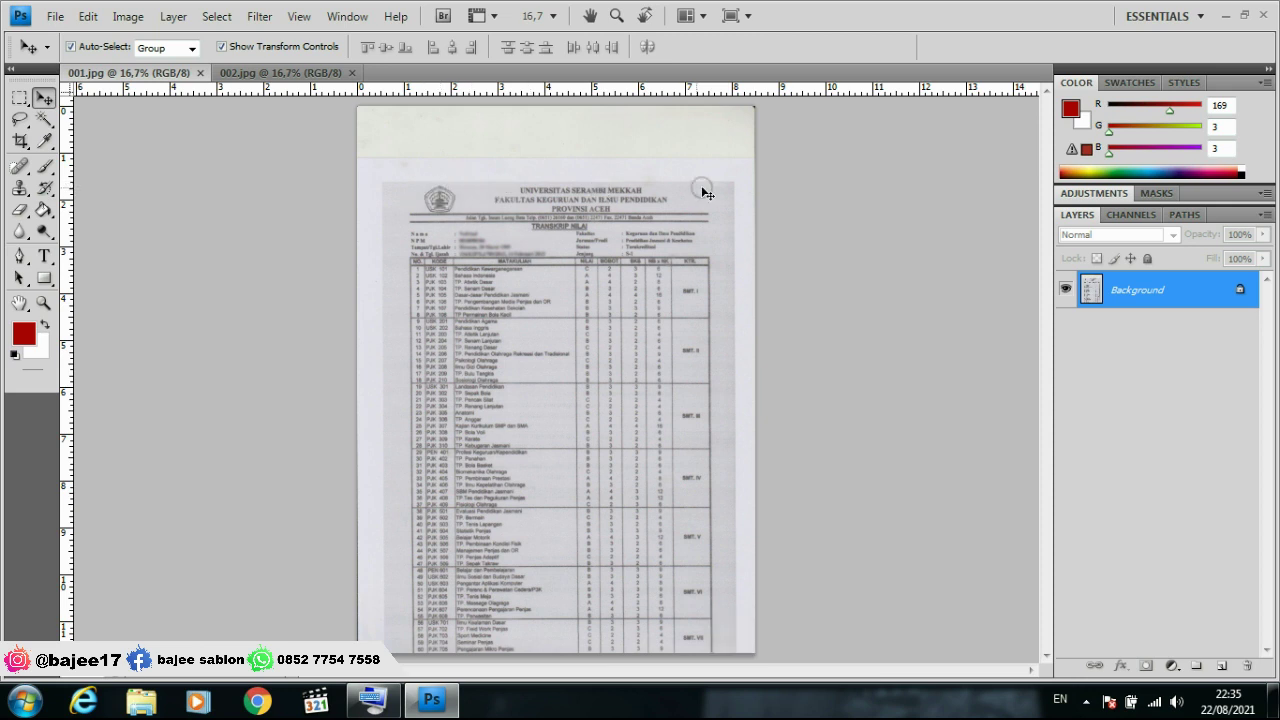
left_click(282, 74)
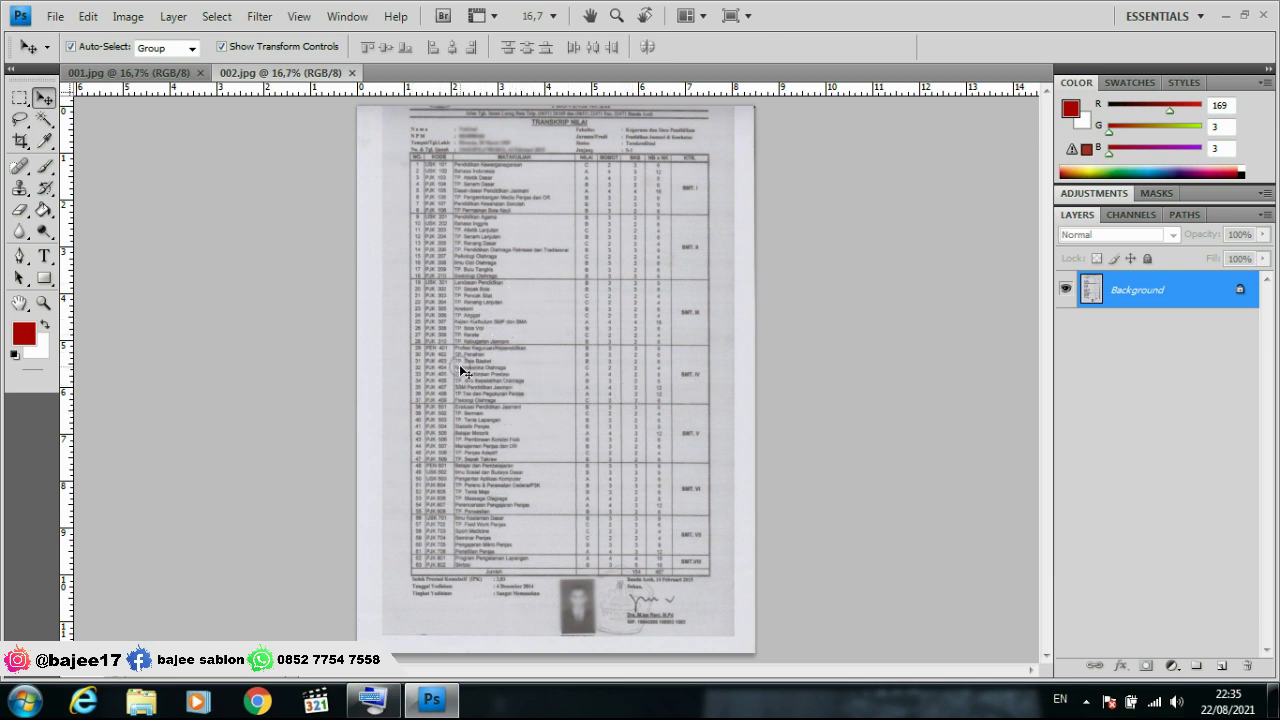
left_click(126, 75)
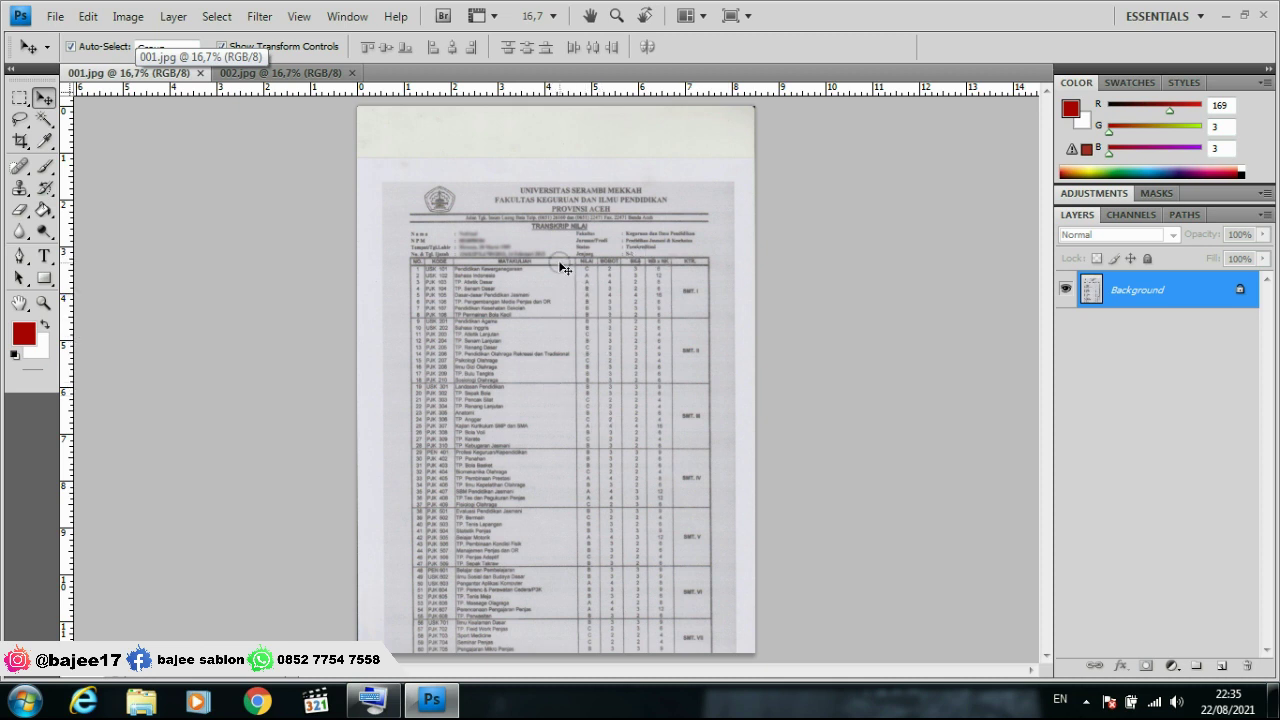
left_click(262, 79)
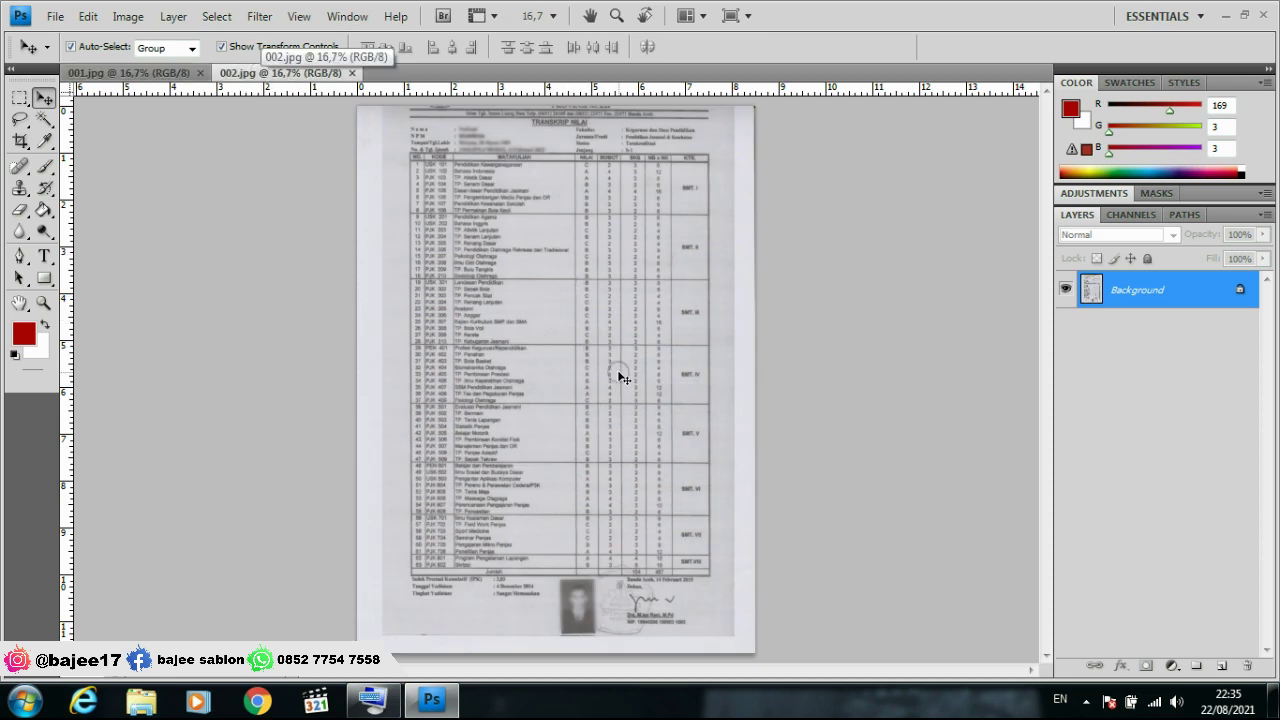
- Duplicate 002.jpg's scan as Layer 1 and drag it into 001.jpg below the header
key("ctrl+j")
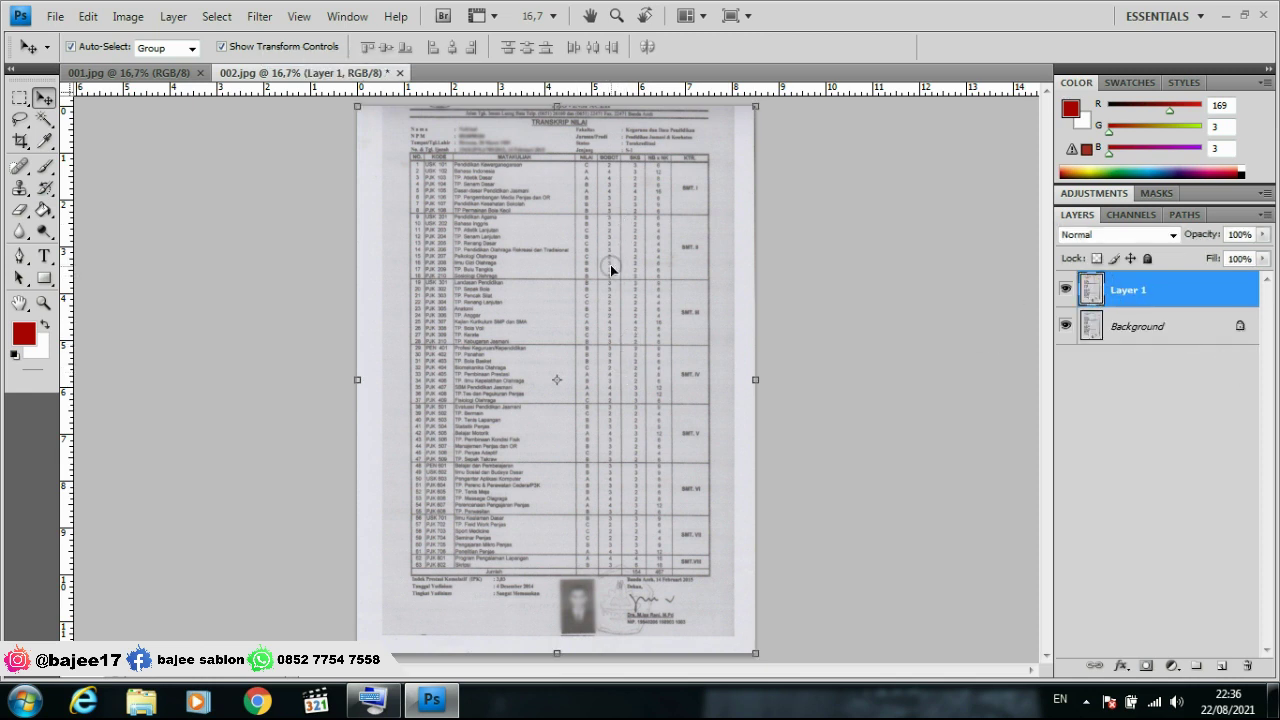
left_click(498, 246)
left_click_drag(498, 240, 568, 257)
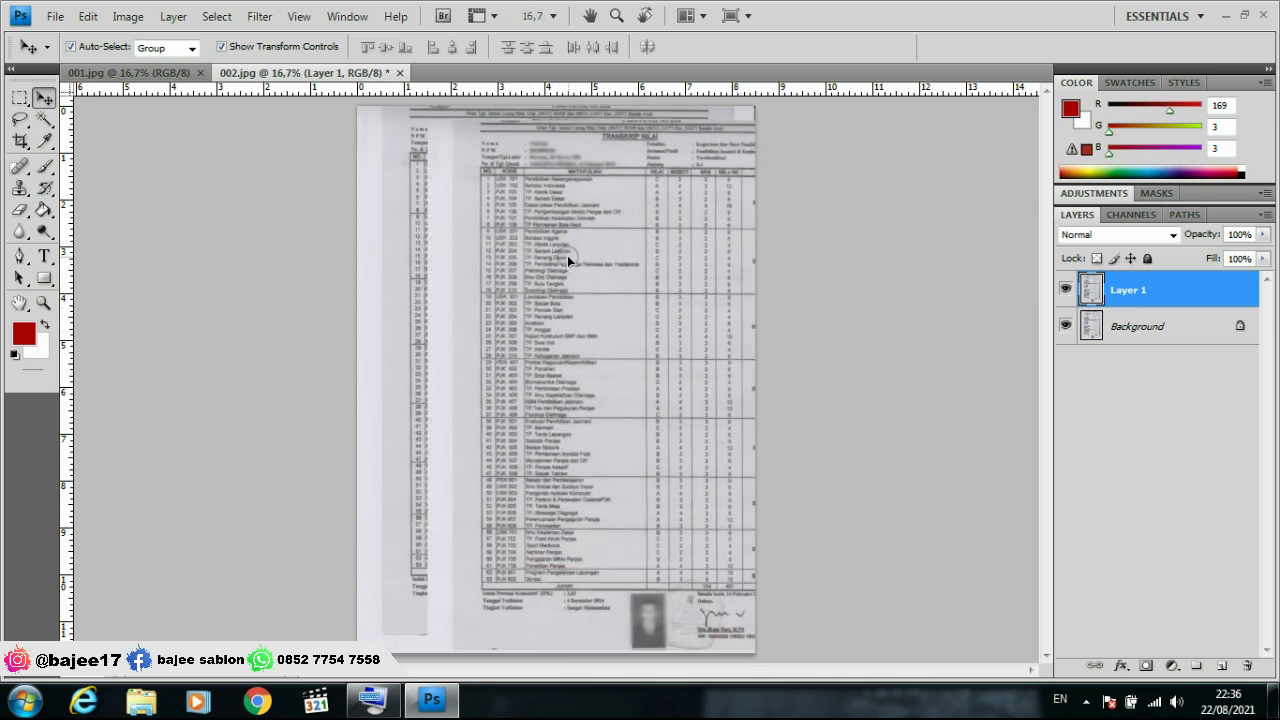
mouse_move(567, 255)
left_mouse_down()
mouse_move(484, 195)
mouse_move(144, 77)
left_mouse_up()
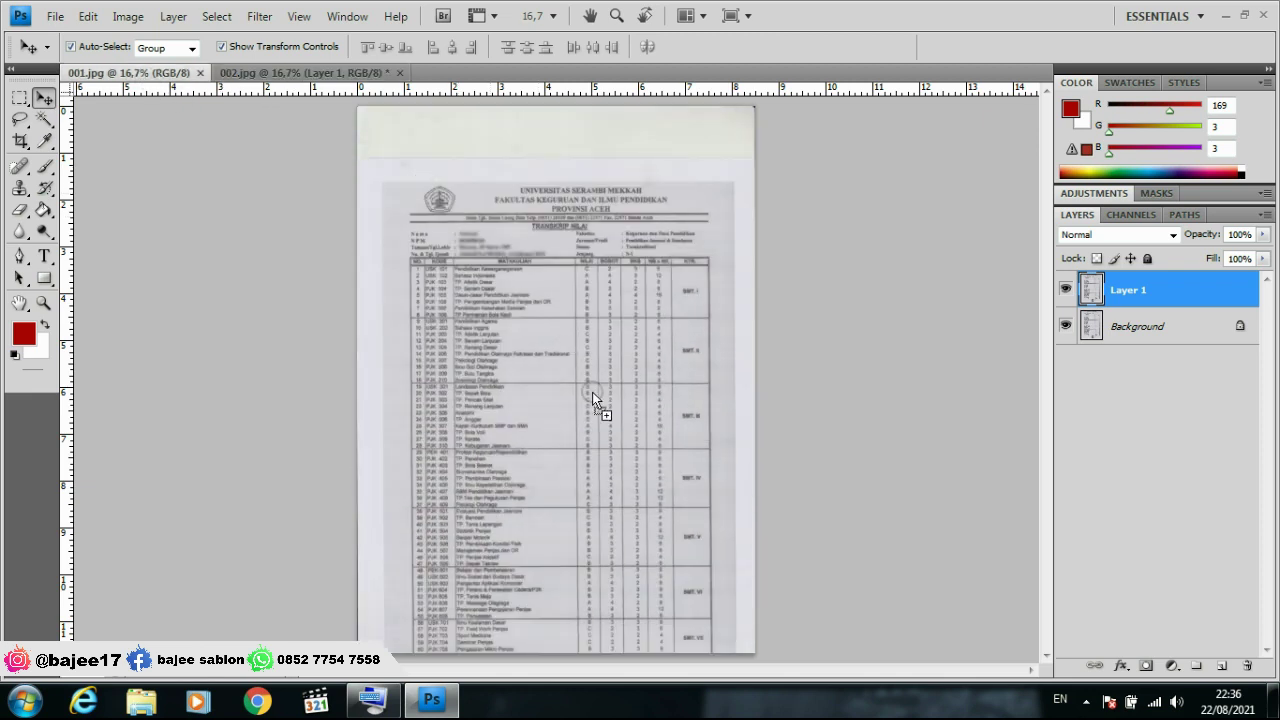
left_click_drag(593, 390, 593, 388)
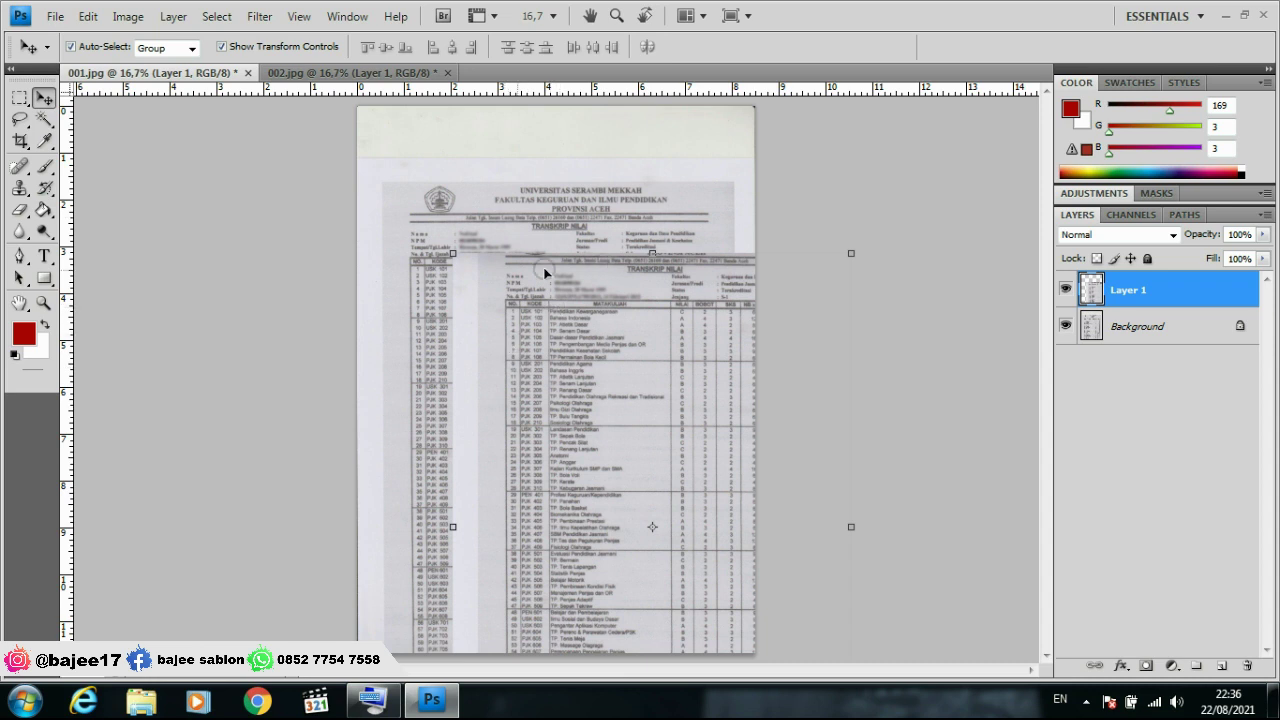
mouse_move(609, 365)
left_mouse_down()
mouse_move(567, 533)
mouse_move(540, 186)
mouse_move(501, 215)
mouse_move(510, 365)
left_mouse_up()
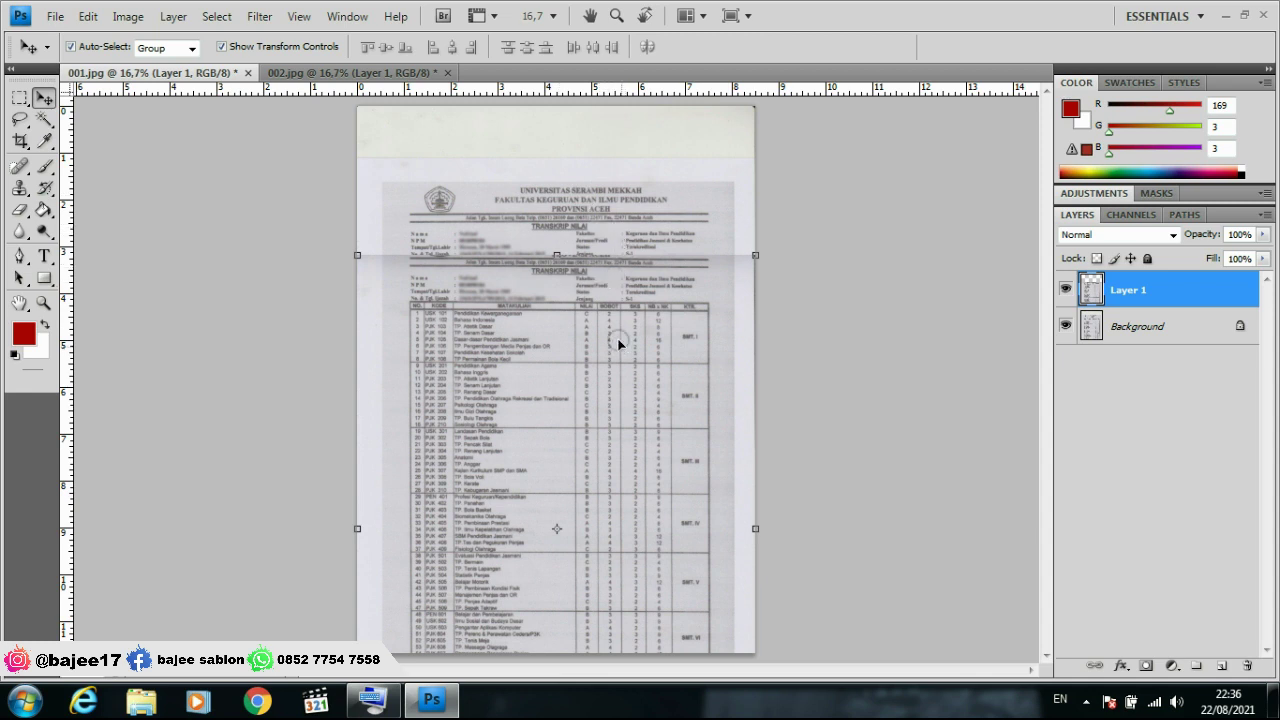
left_click(522, 249)
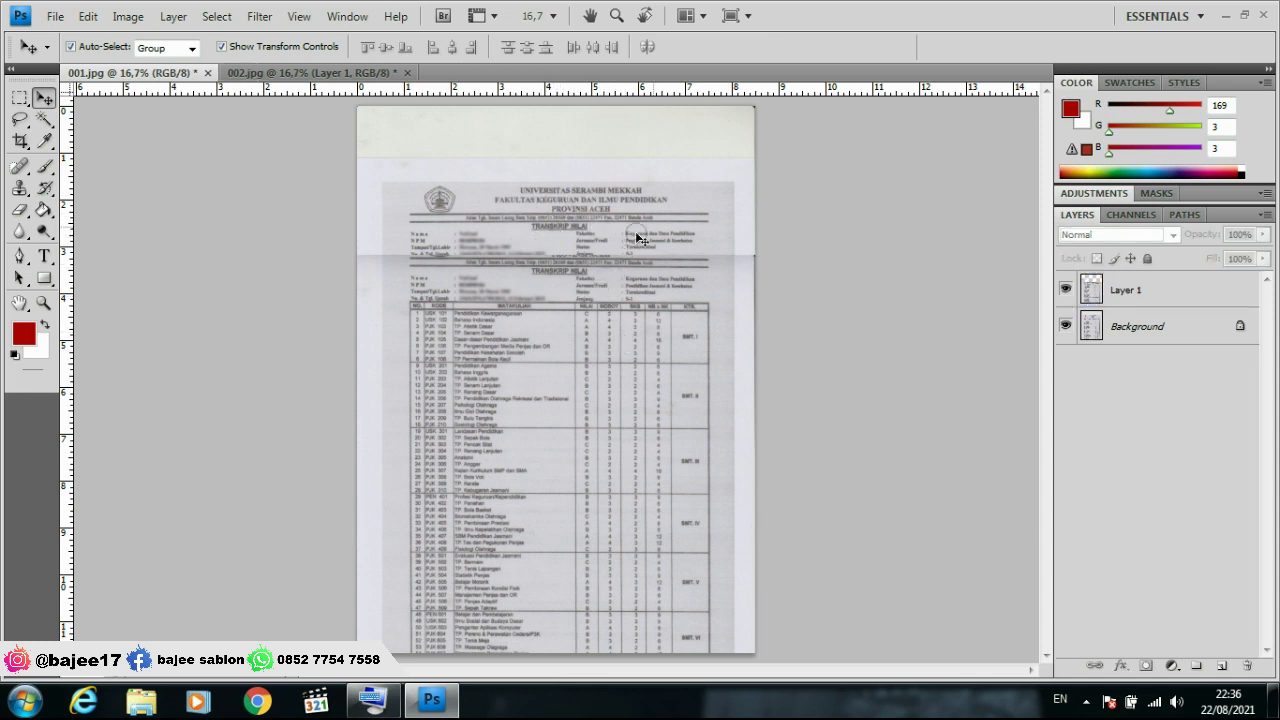
- Duplicate 001.jpg's Background layer and shift the copy up so the header tops the page
left_click(1136, 327)
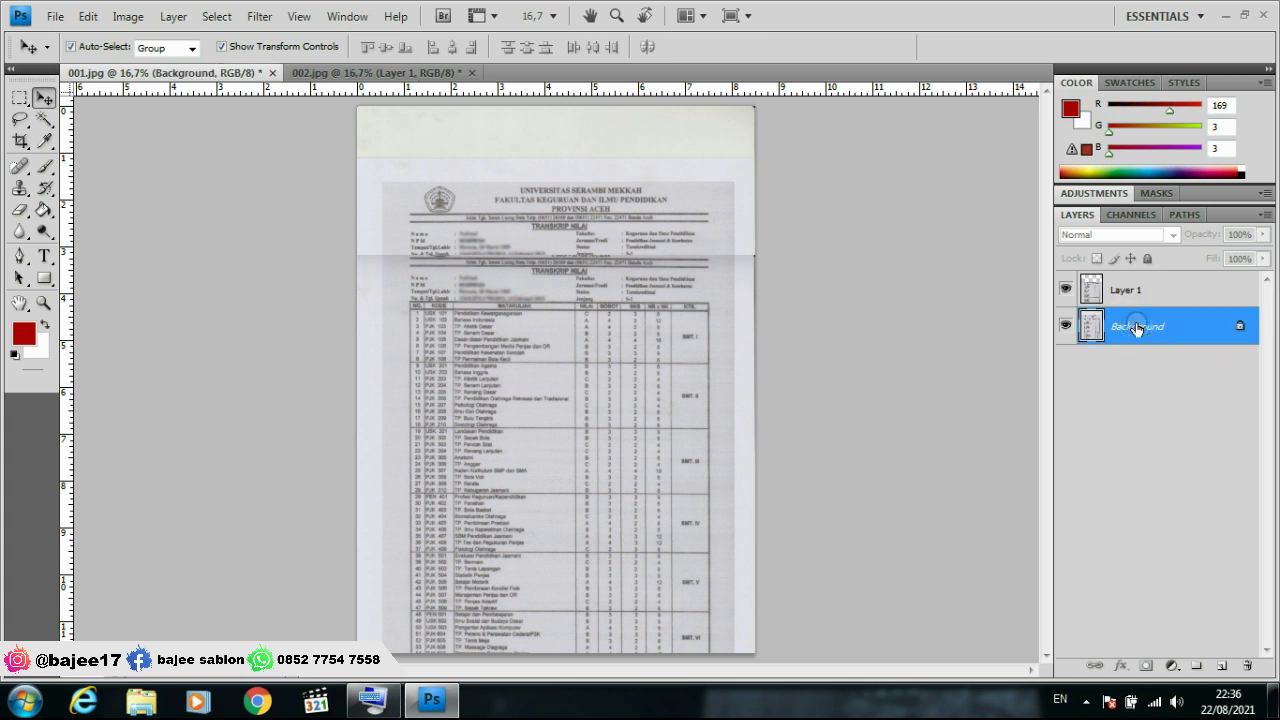
key("ctrl+j")
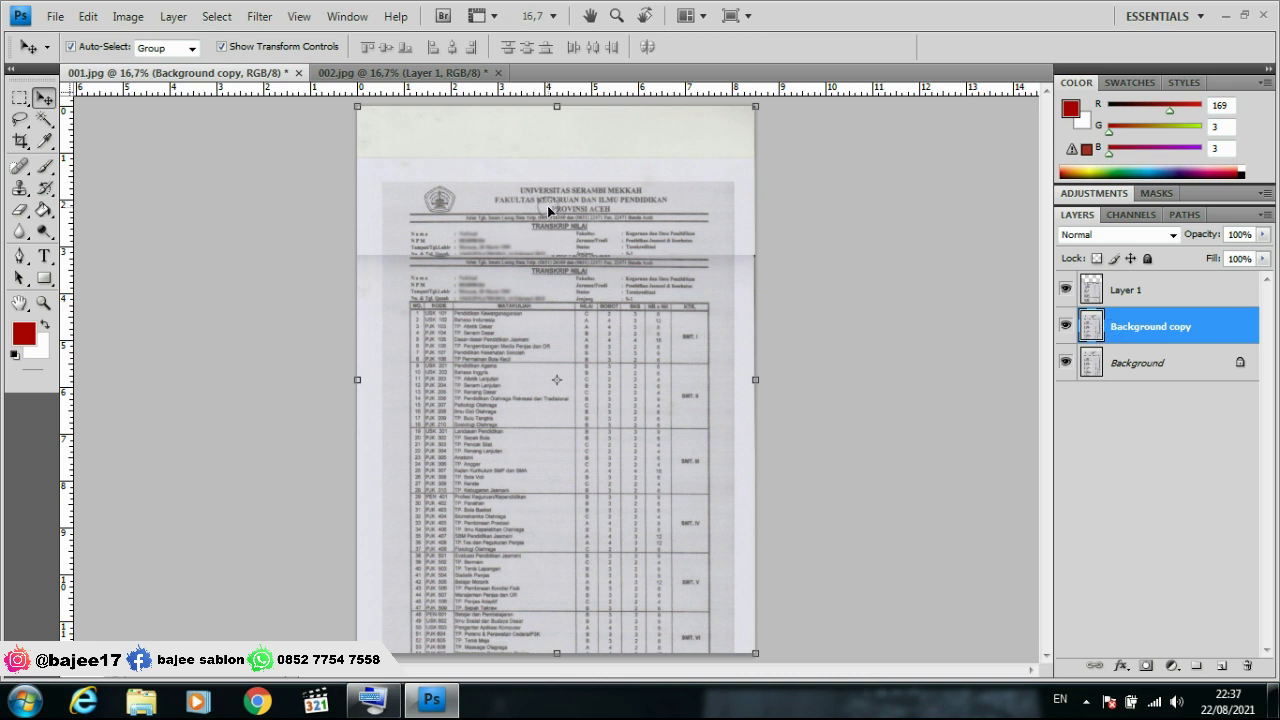
key("ctrl+h")
left_click_drag(546, 204, 551, 137)
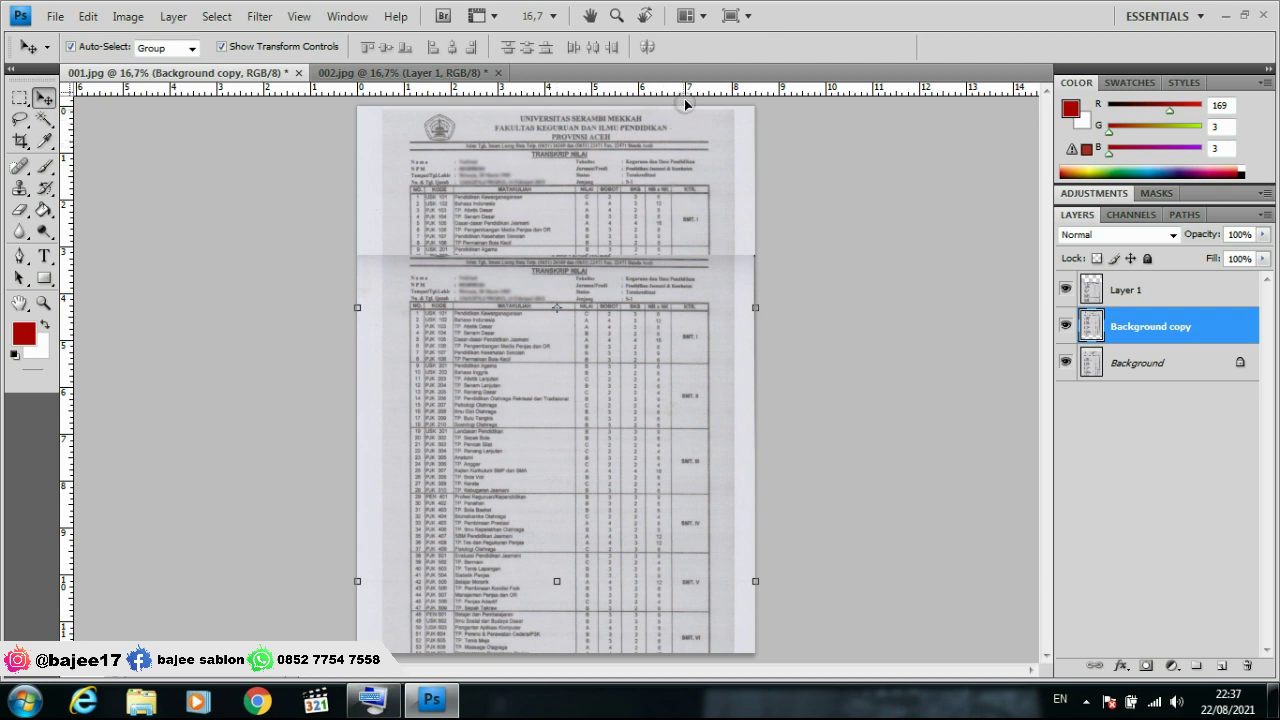
- Nudge the Background copy a few pixels to settle its vertical position
scroll(645, 93, "up", 1)
scroll(647, 95, "up", 1)
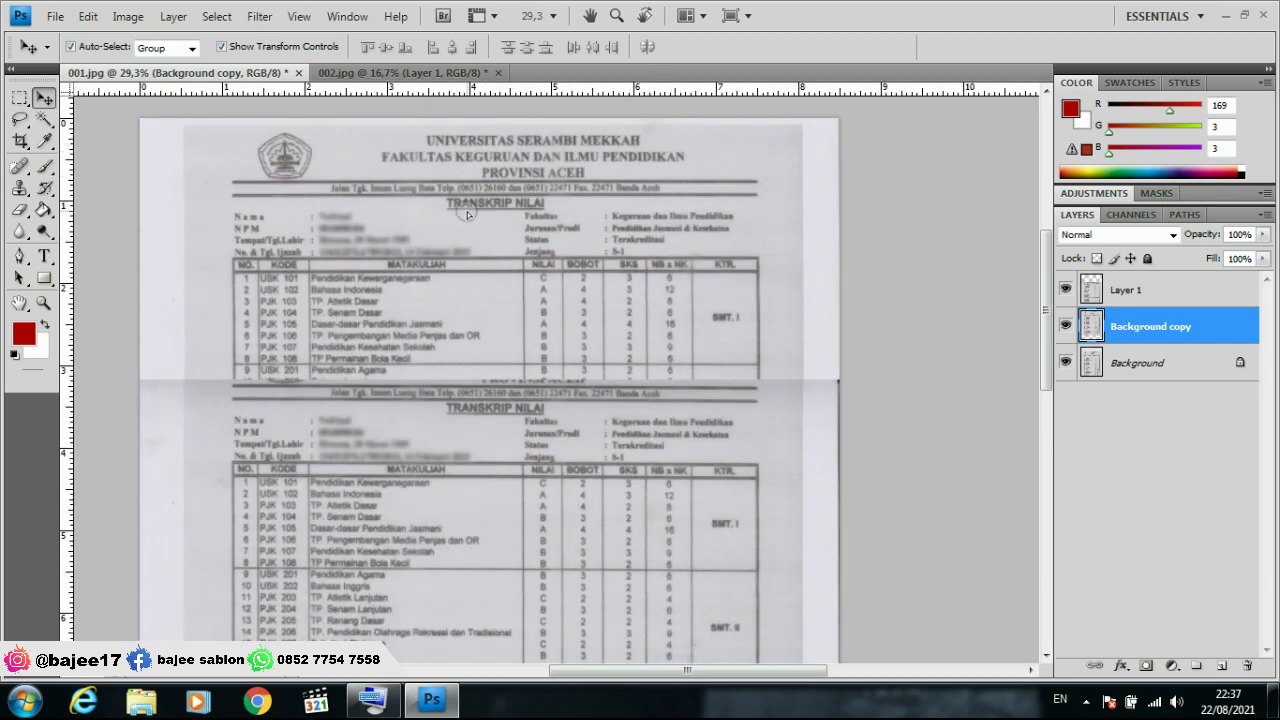
key("shift+Up")
key("shift+Up")
left_click_drag(468, 212, 468, 214)
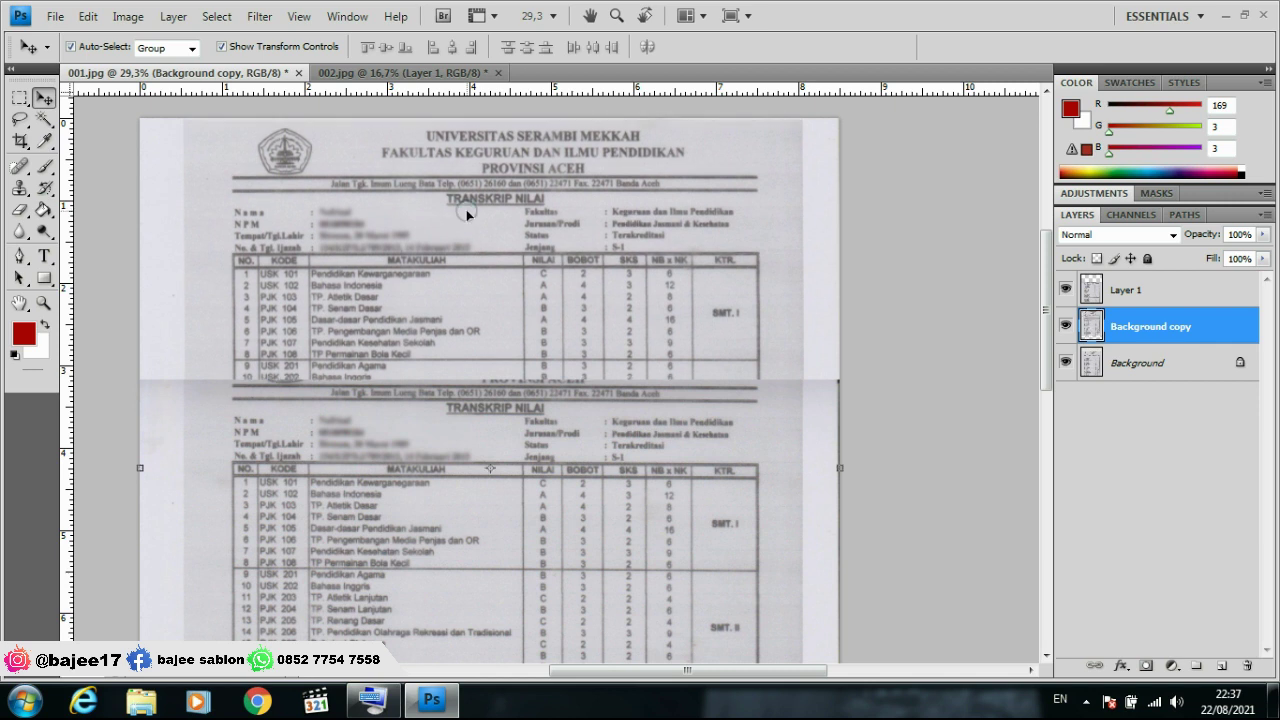
left_click_drag(466, 209, 467, 216)
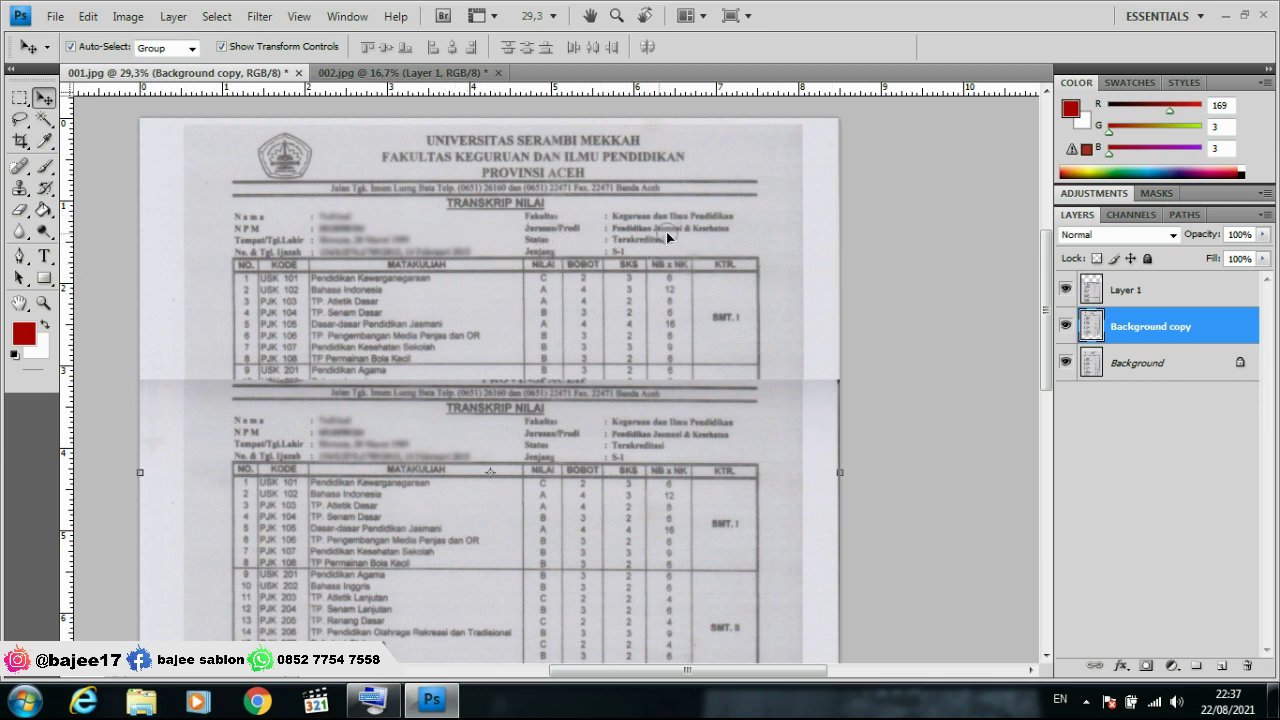
- Drag Layer 1, the second page, upward over the first page
scroll(626, 215, "down", 2)
scroll(637, 224, "down", 2)
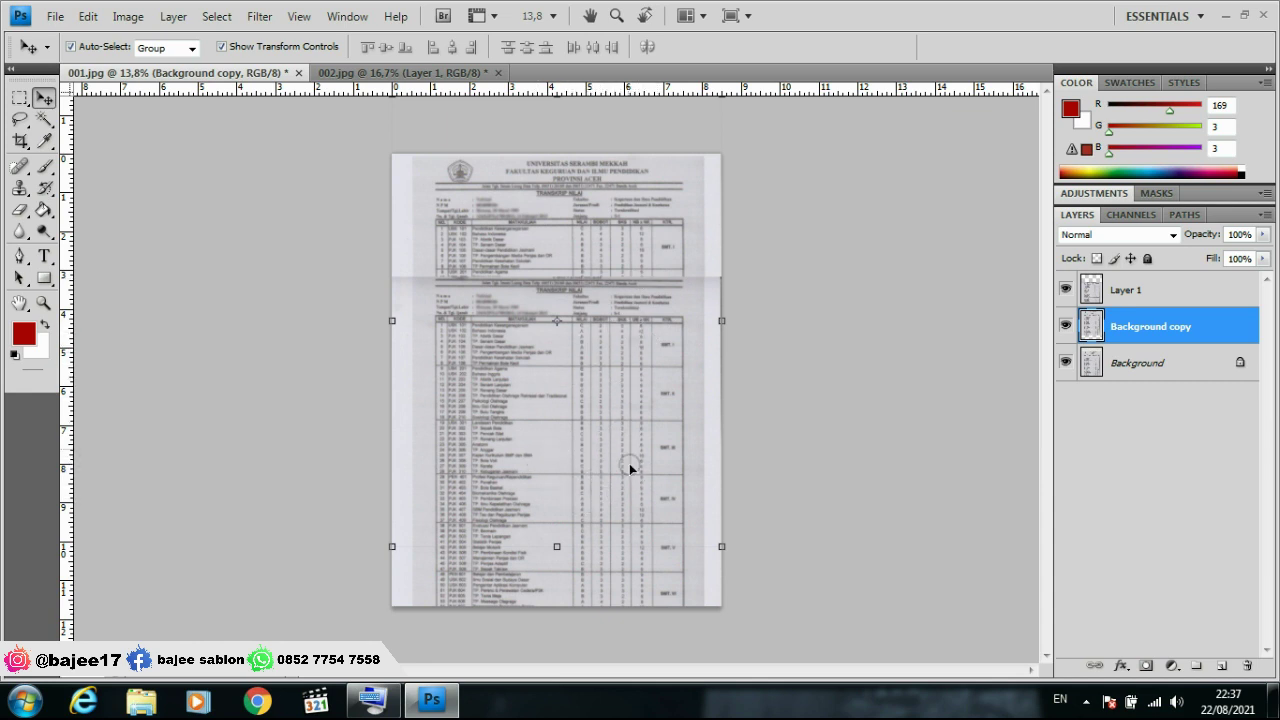
left_click_drag(597, 501, 594, 400)
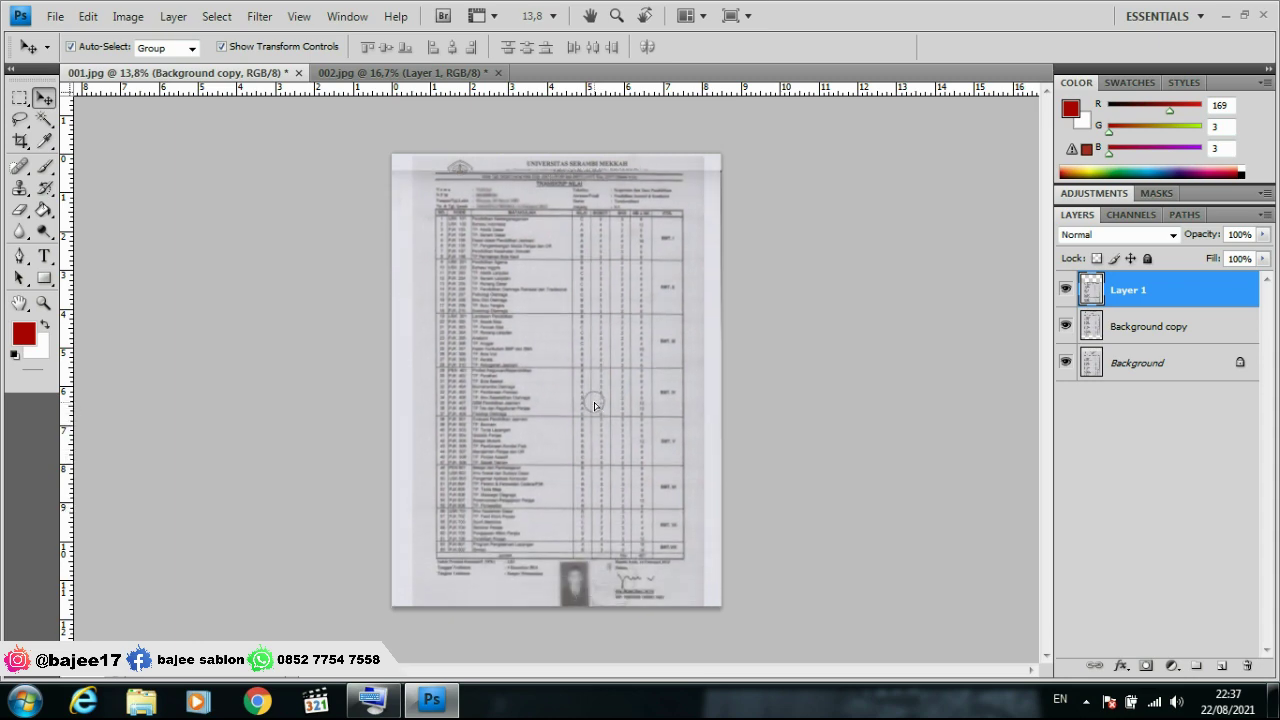
scroll(634, 406, "up", 2)
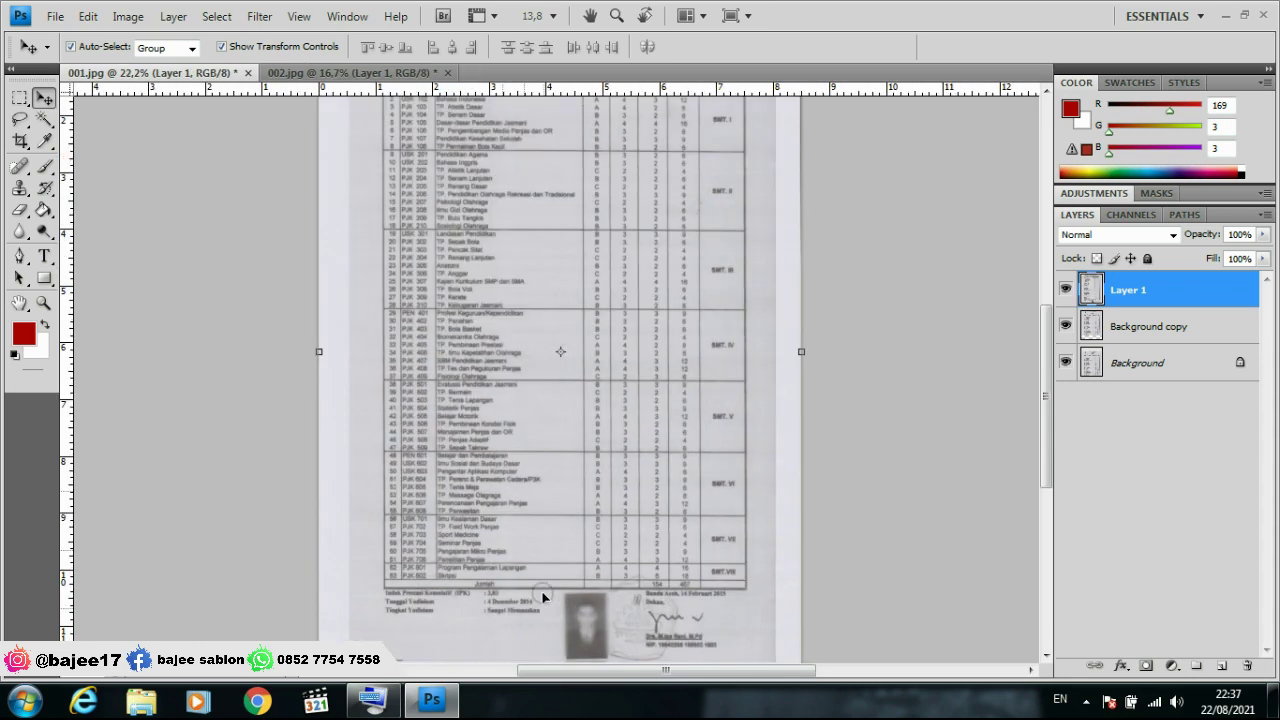
scroll(578, 628, "up", 5)
scroll(578, 628, "up", 5)
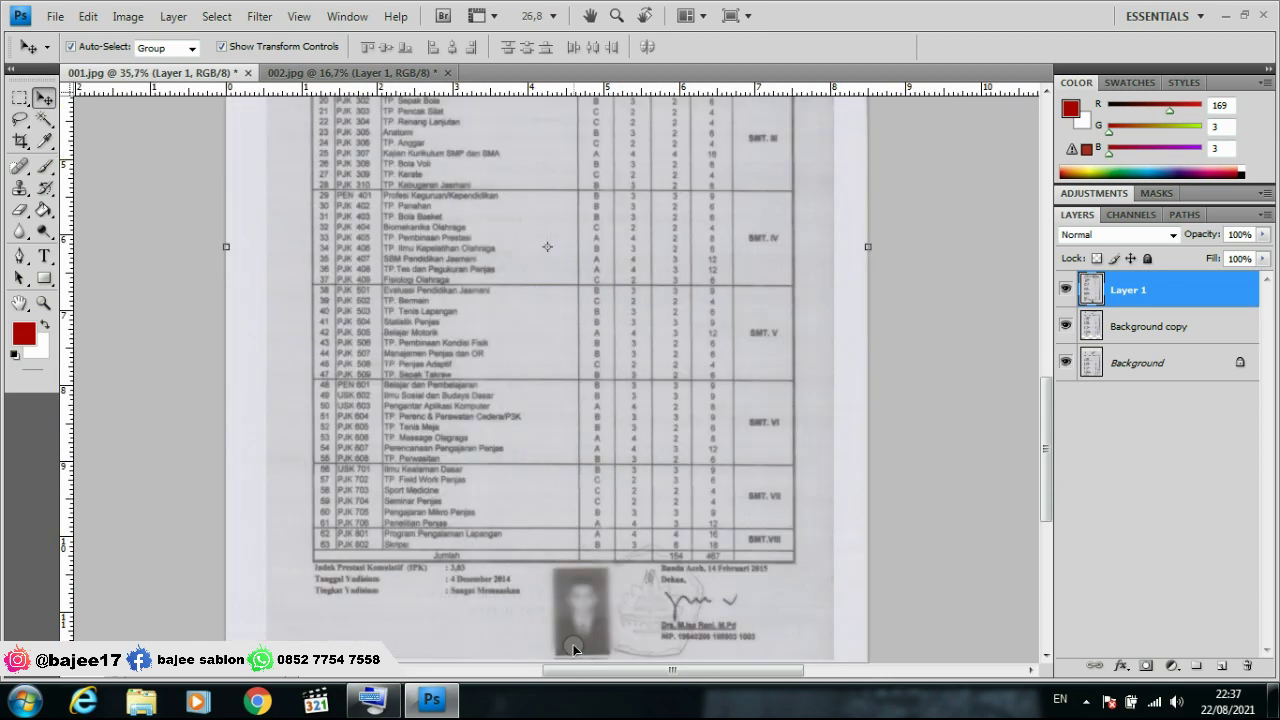
scroll(578, 628, "up", 5)
scroll(1045, 497, "down", 3)
left_click_drag(1048, 512, 1048, 556)
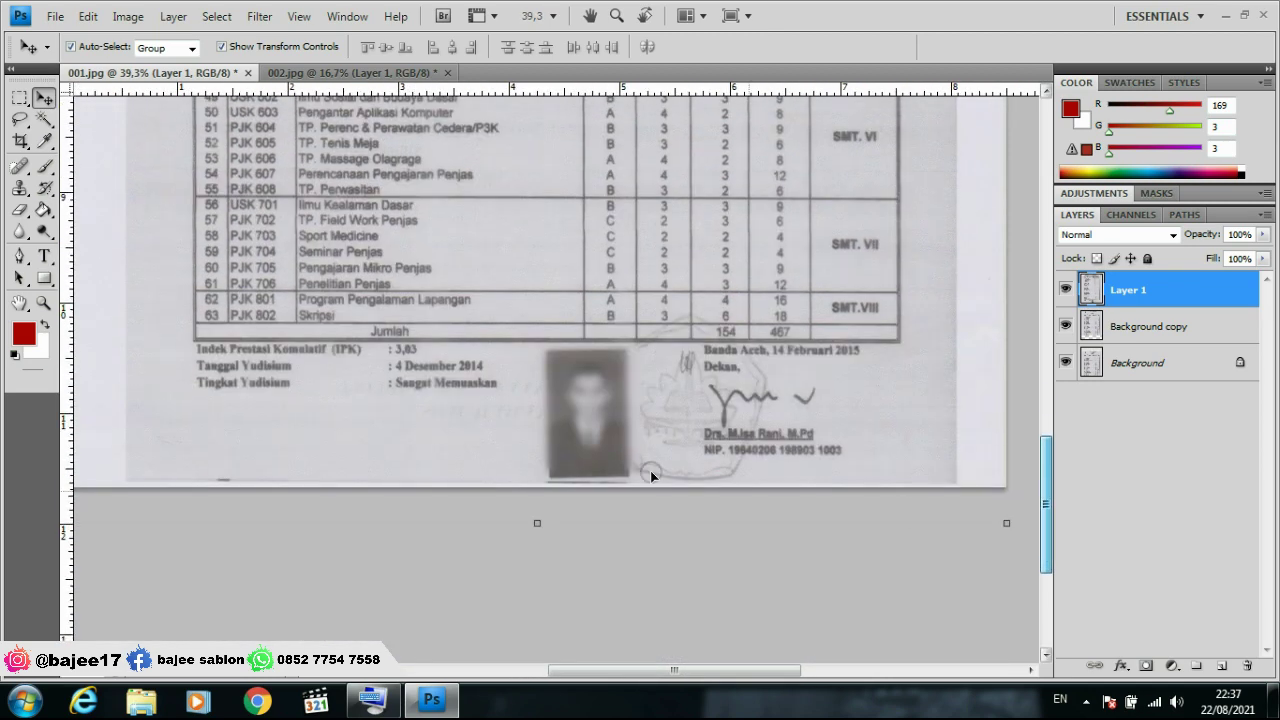
scroll(500, 430, "down", 1)
- Nudge Layer 1 so its transcript rows line up with the page beneath
left_click_drag(501, 425, 495, 446)
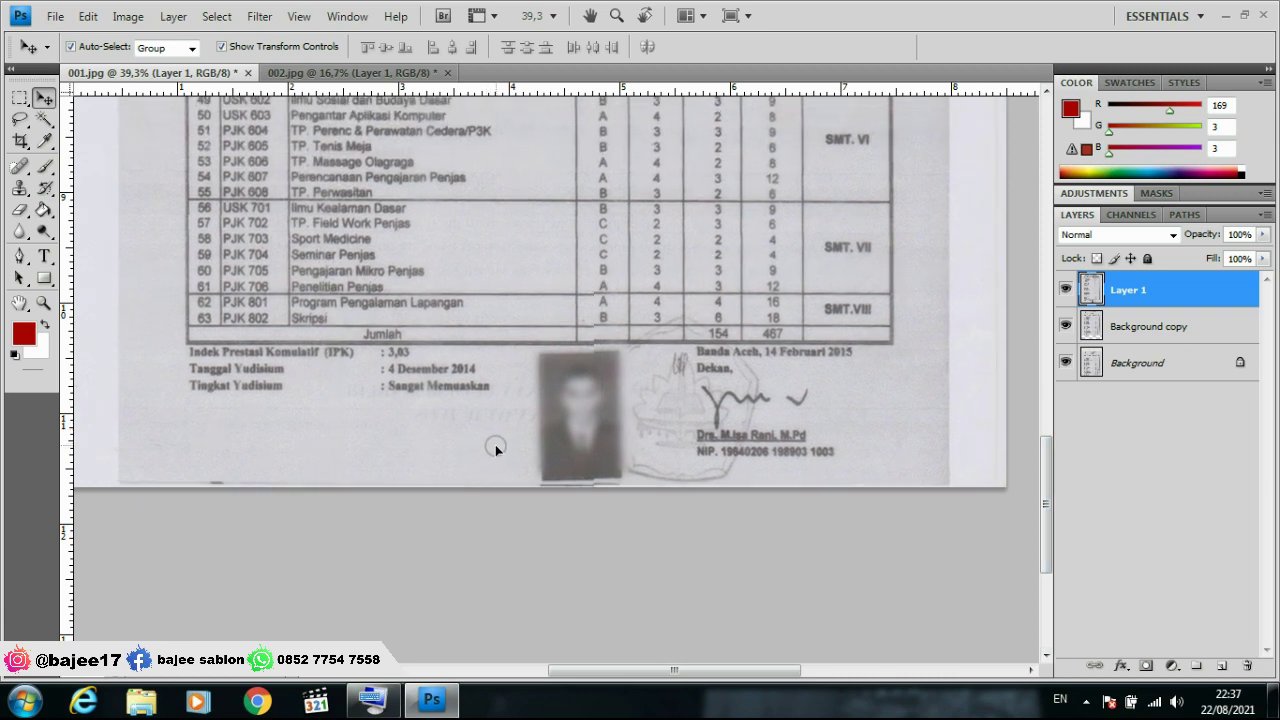
scroll(496, 520, "down", 5)
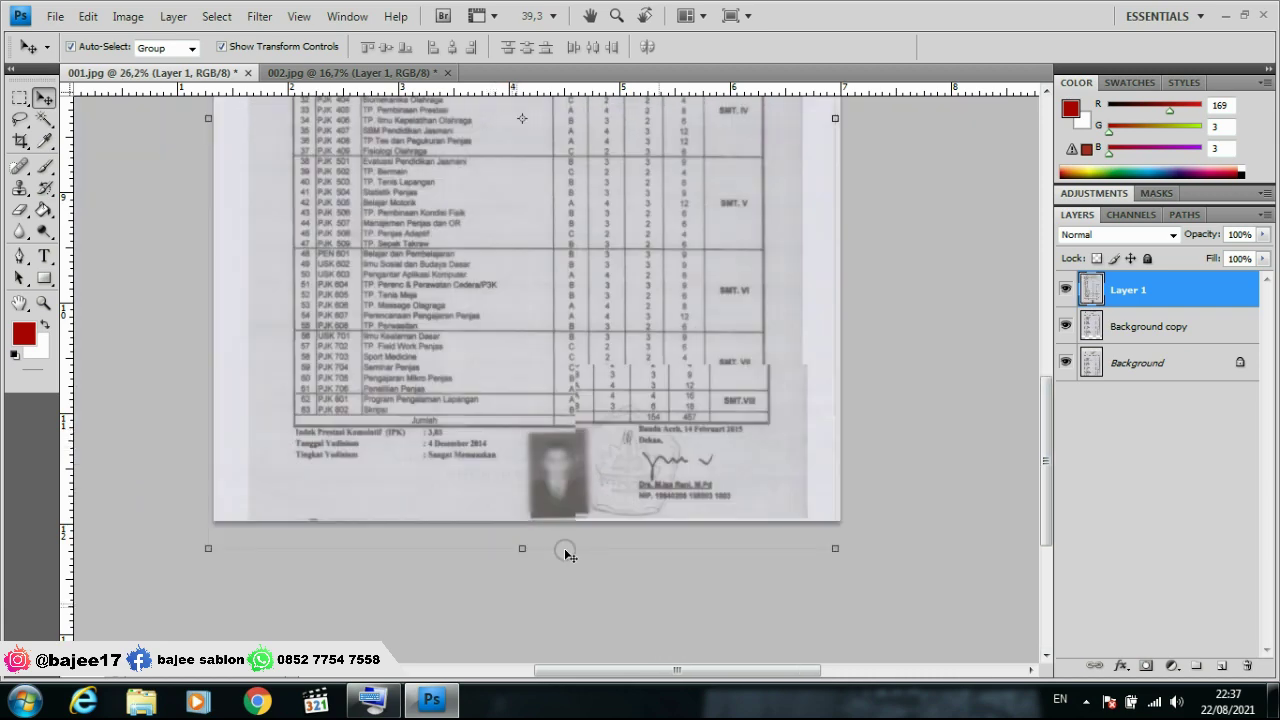
scroll(529, 250, "up", 1)
scroll(540, 255, "up", 1)
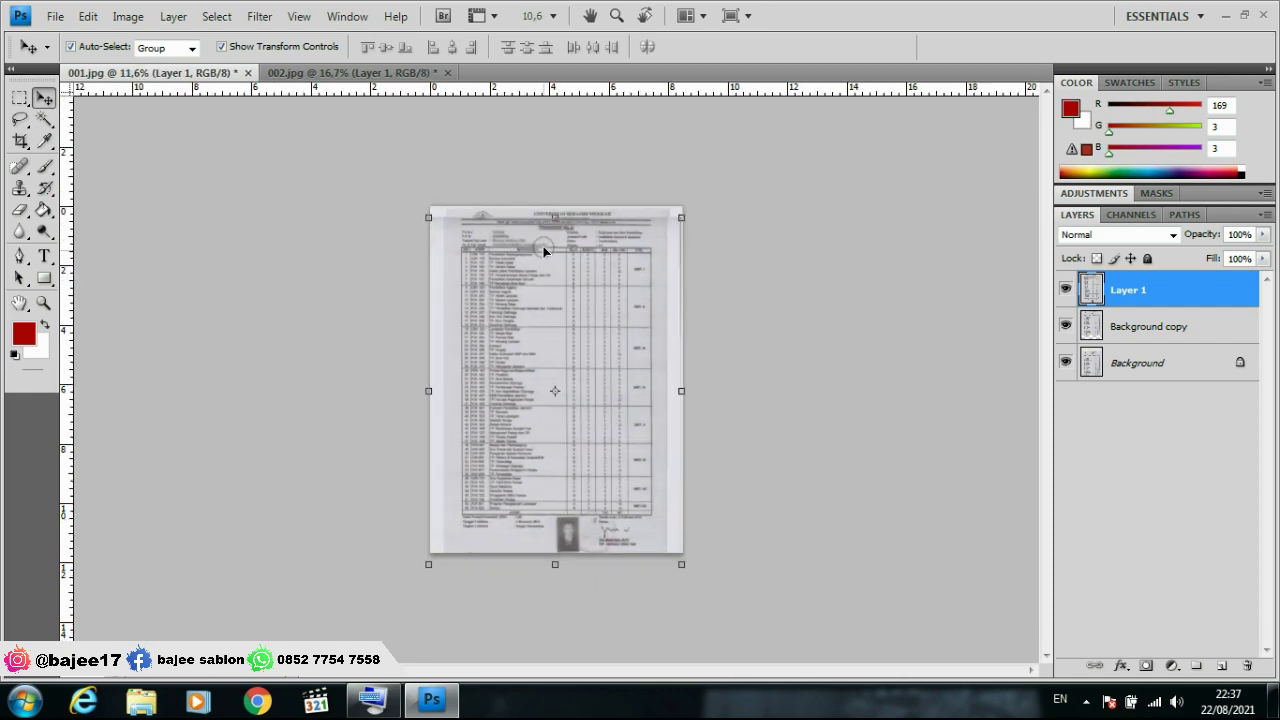
scroll(555, 255, "up", 1)
scroll(556, 149, "up", 1)
scroll(600, 300, "up", 1)
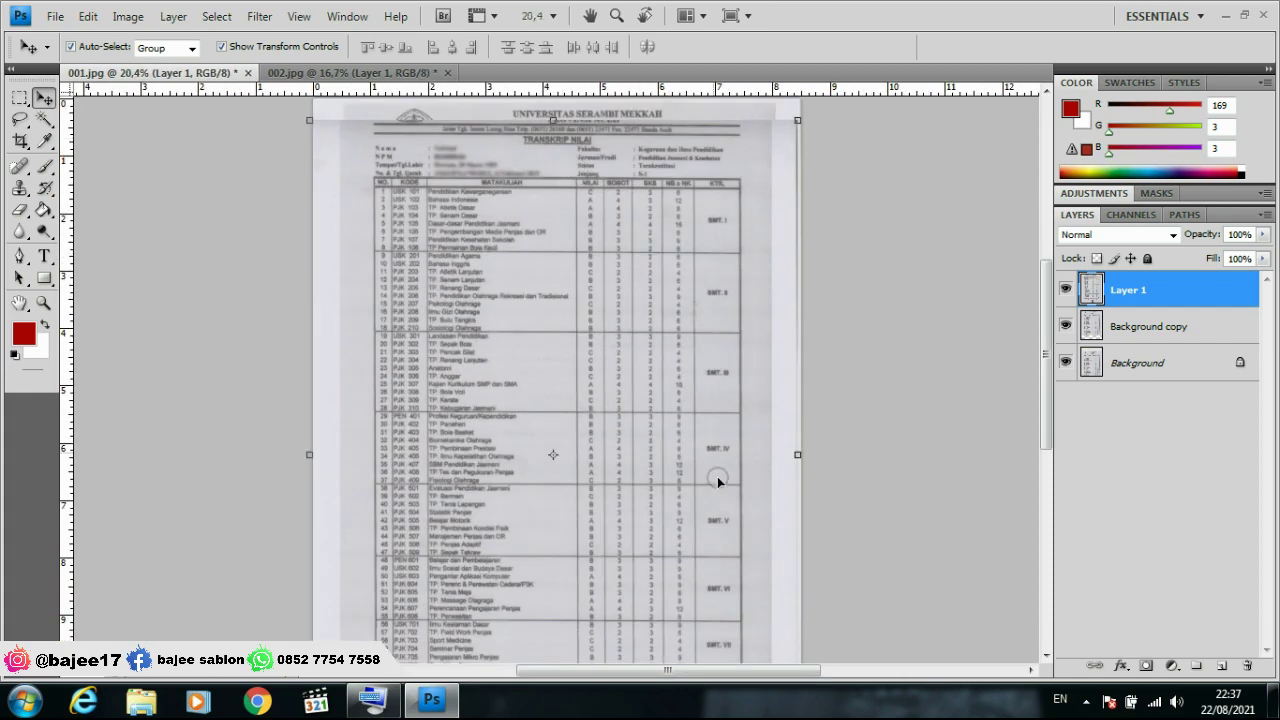
scroll(704, 536, "down", 2)
scroll(541, 135, "up", 1)
scroll(539, 129, "up", 1)
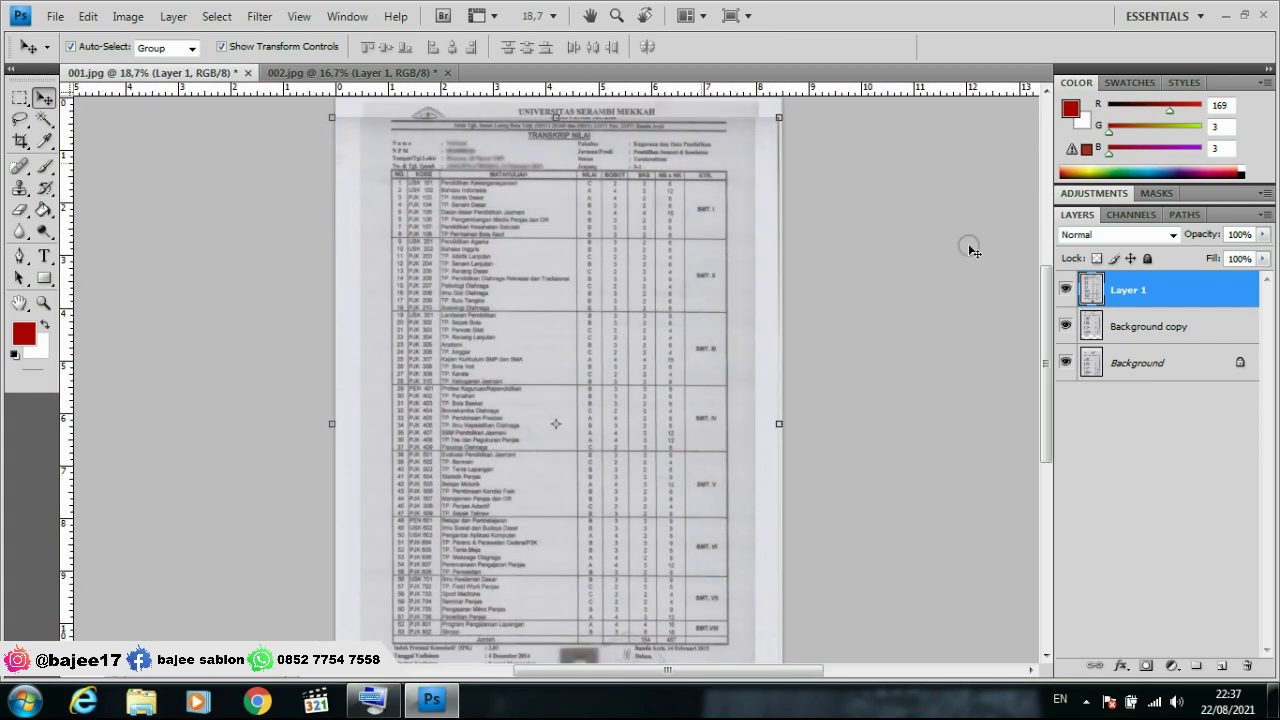
left_click_drag(1043, 300, 1045, 240)
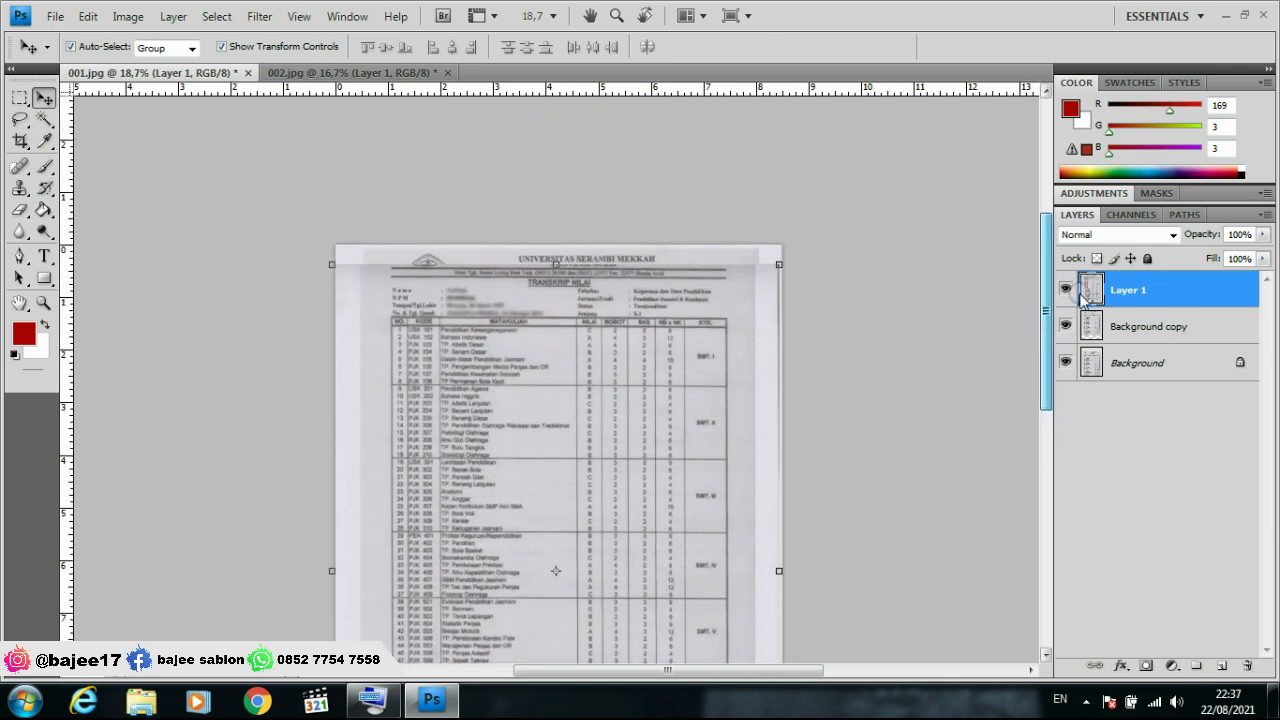
- Switch the active layer from Background copy to Layer 1 by clicking it on the canvas
left_click(1170, 328)
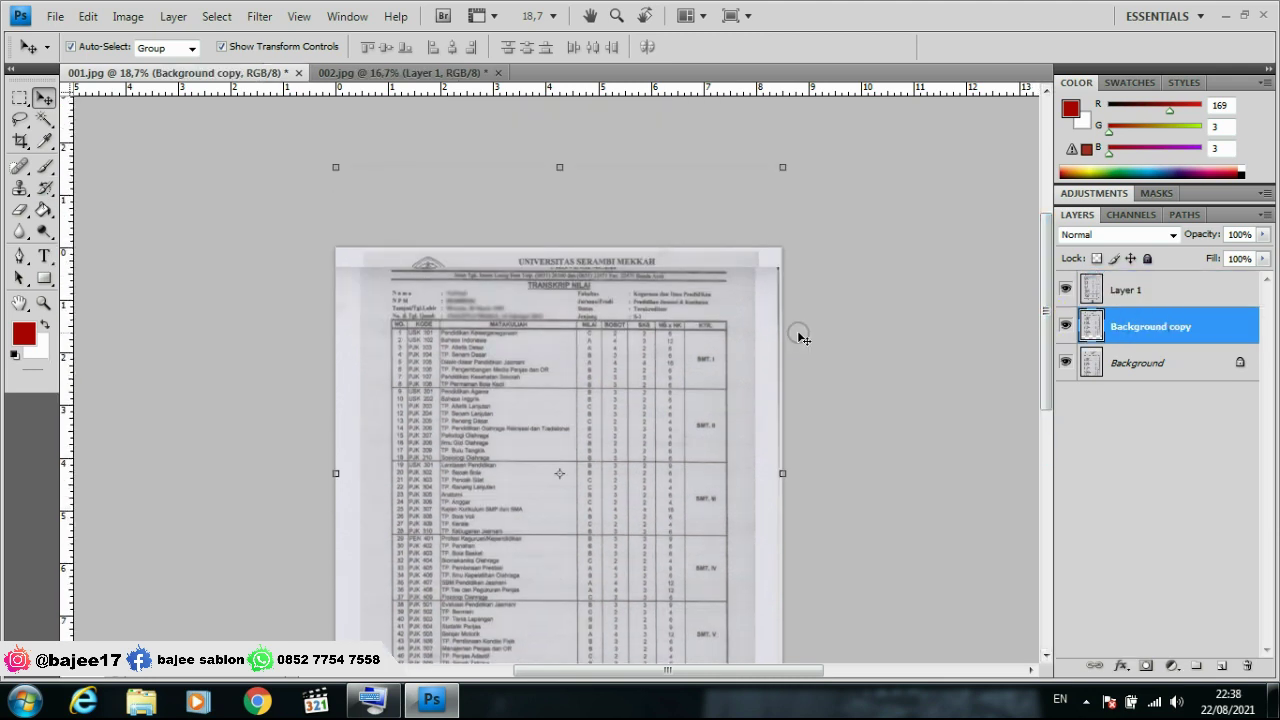
left_click(523, 317)
left_click(575, 365)
left_click(577, 367)
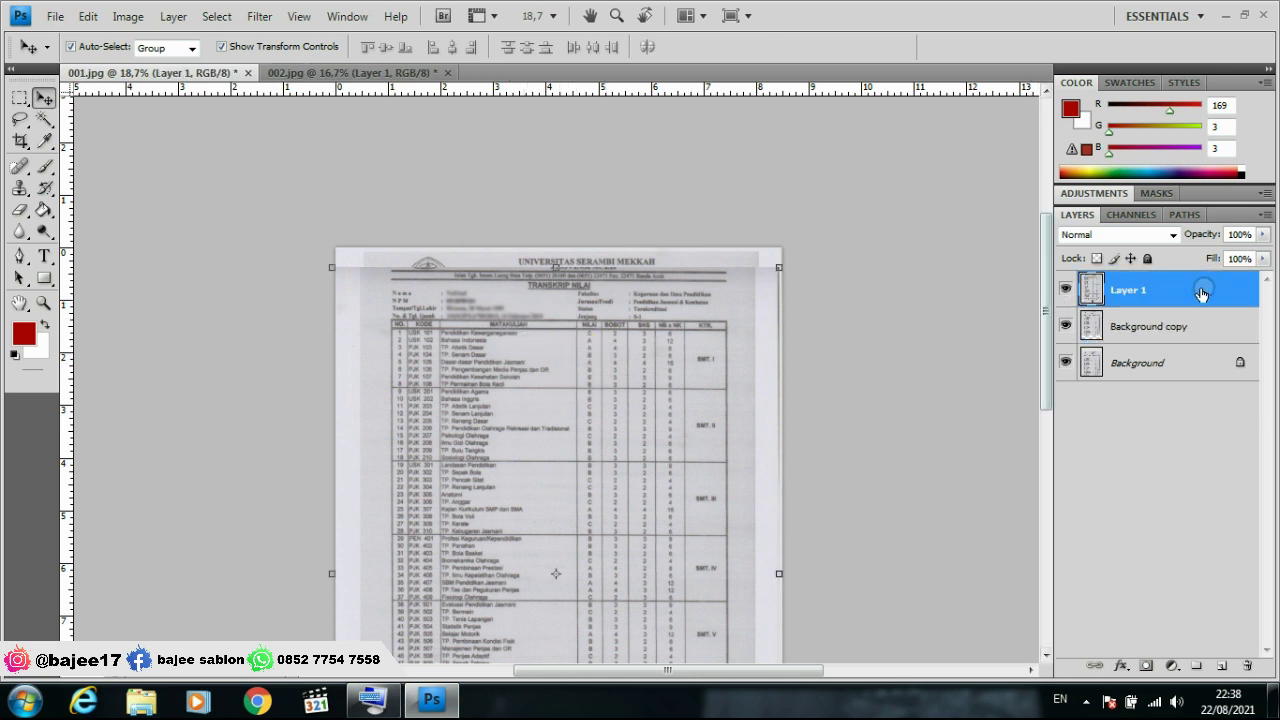
scroll(544, 280, "up", 1)
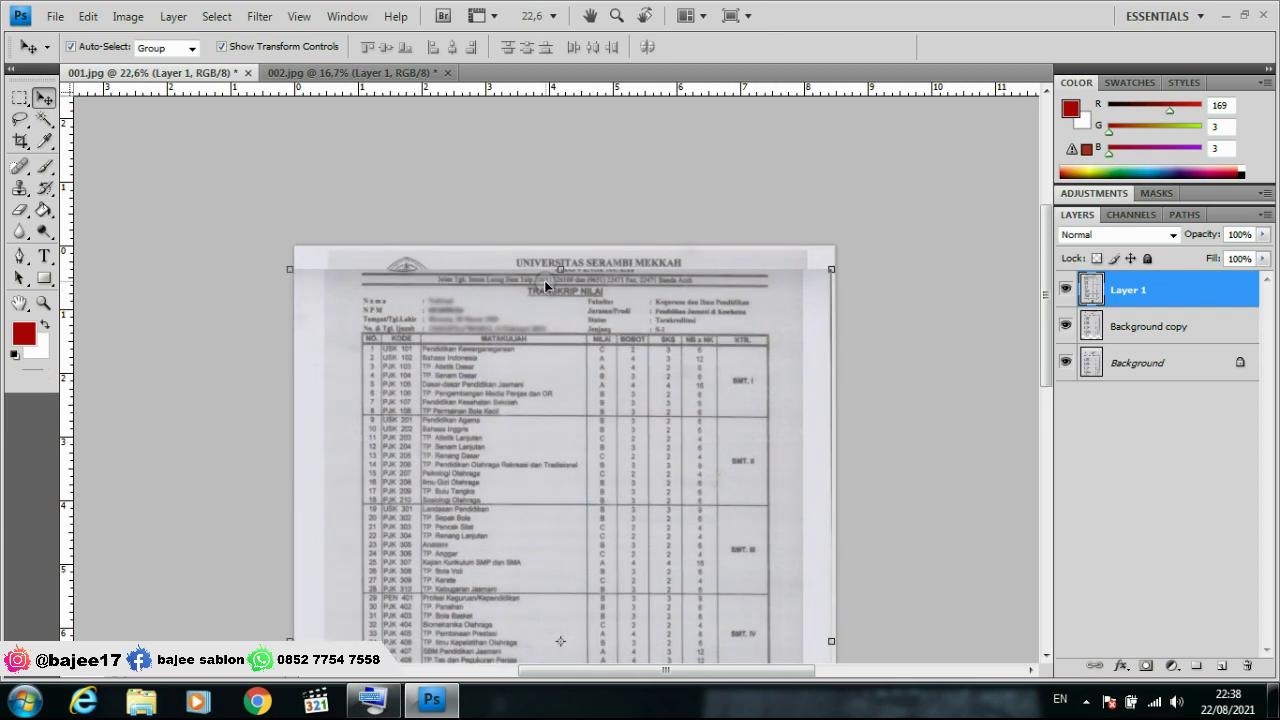
scroll(545, 283, "up", 1)
scroll(545, 283, "up", 1)
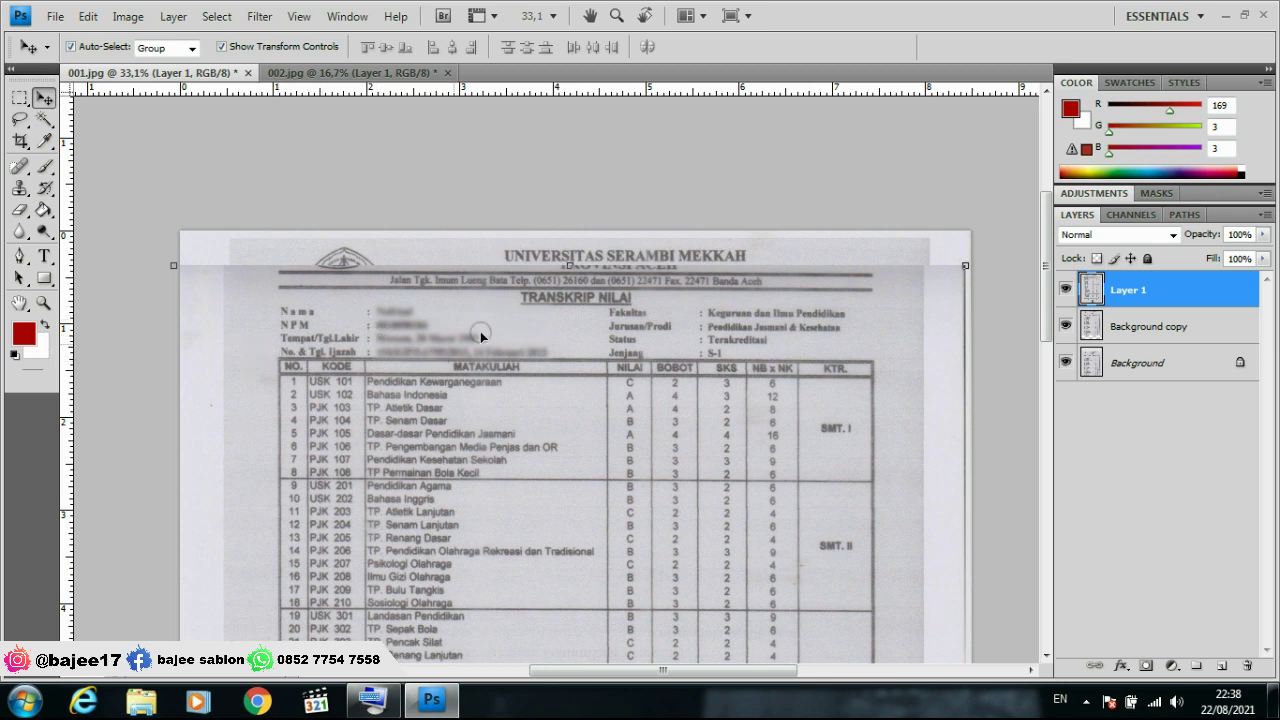
- Drag Layer 1's top handle down to 97% height and apply the transformation
left_click(570, 265)
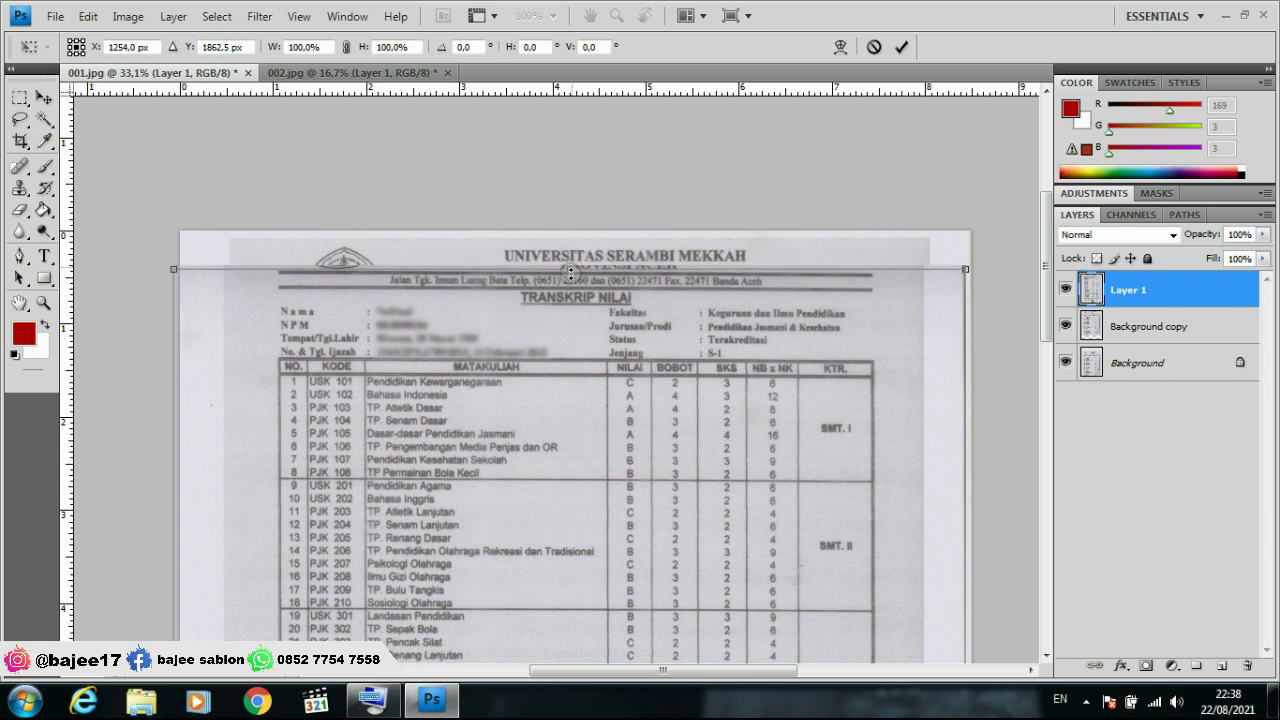
mouse_move(570, 265)
left_mouse_down()
mouse_move(576, 331)
mouse_move(575, 302)
left_mouse_up()
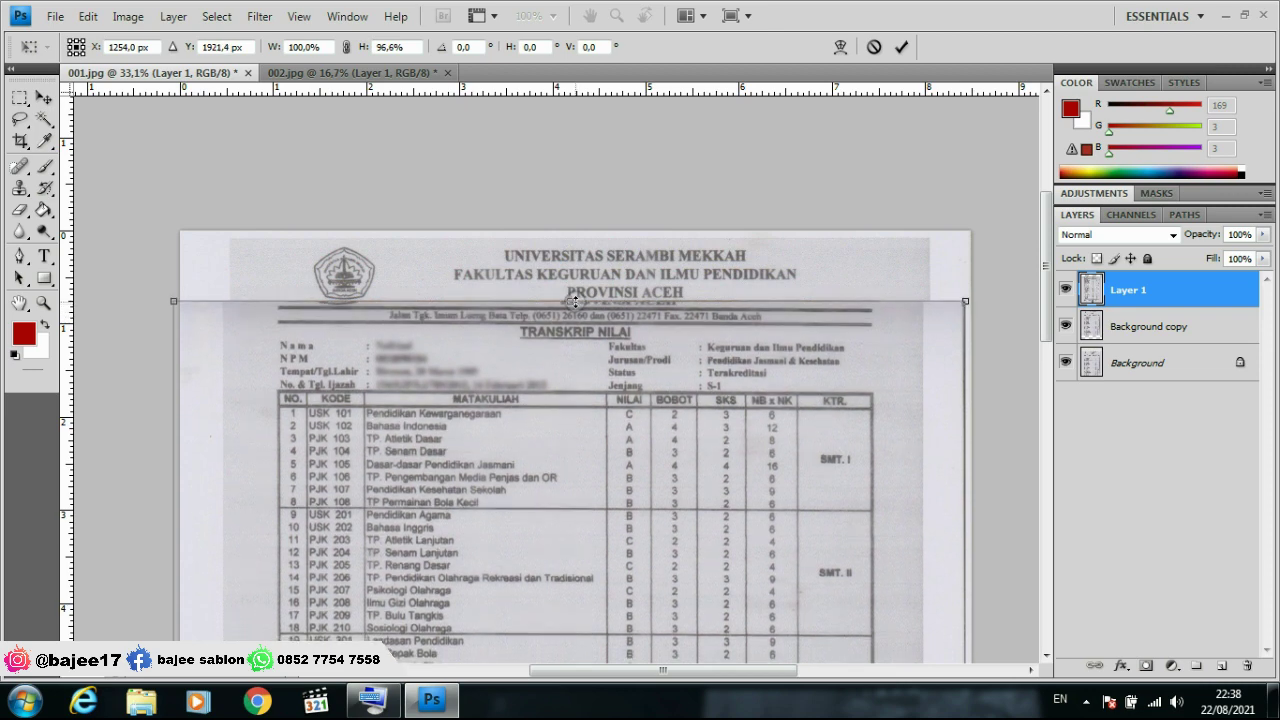
left_click_drag(575, 302, 575, 297)
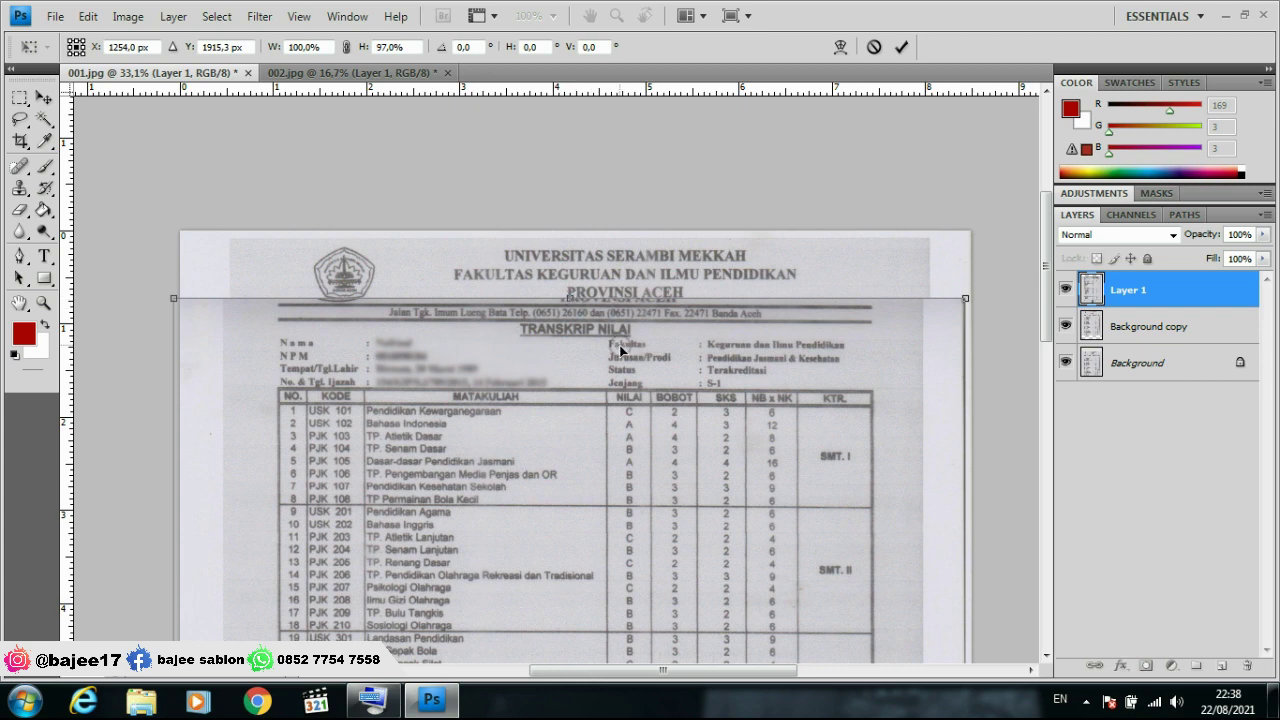
scroll(590, 275, "up", 1)
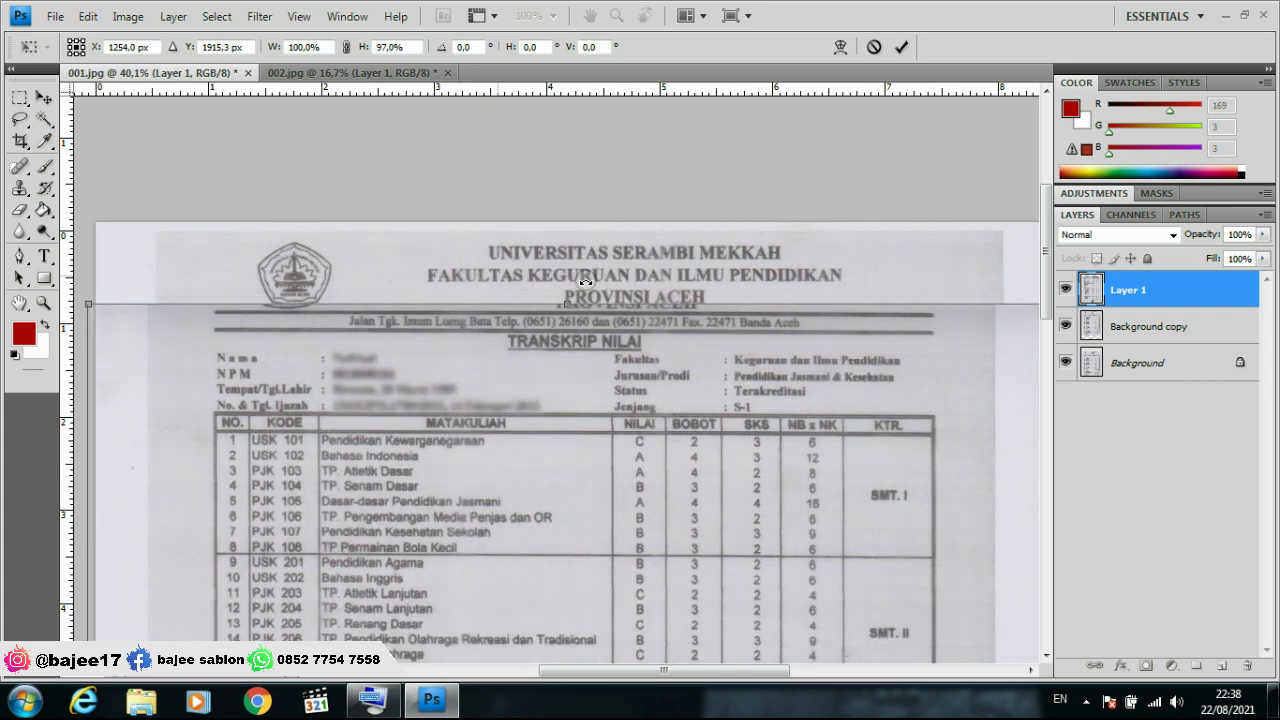
scroll(562, 285, "up", 1)
scroll(560, 290, "up", 3)
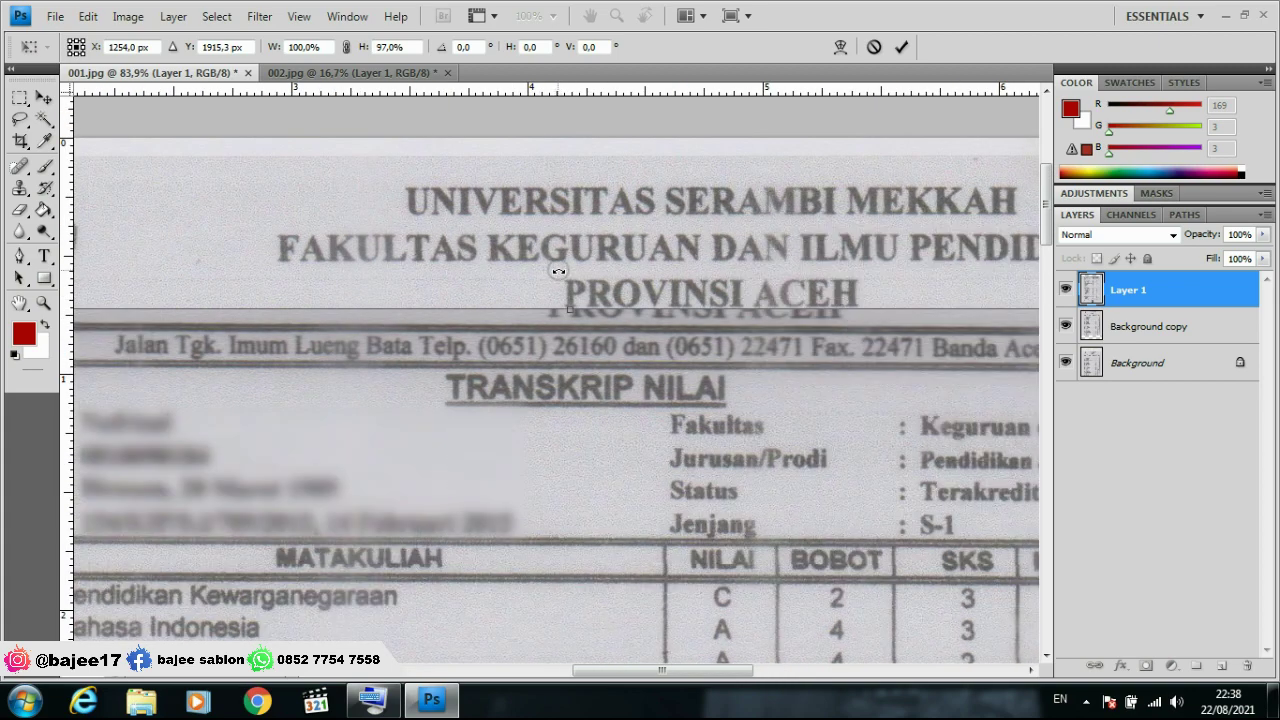
left_click(24, 97)
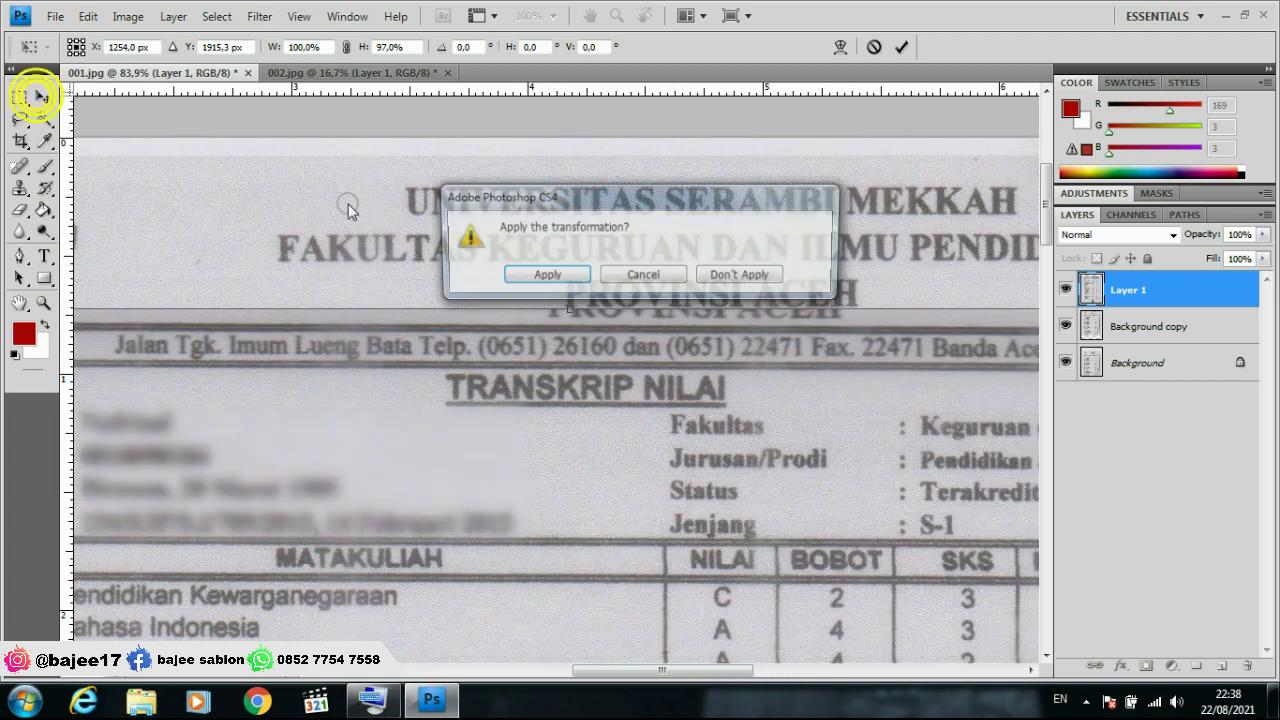
left_click(556, 284)
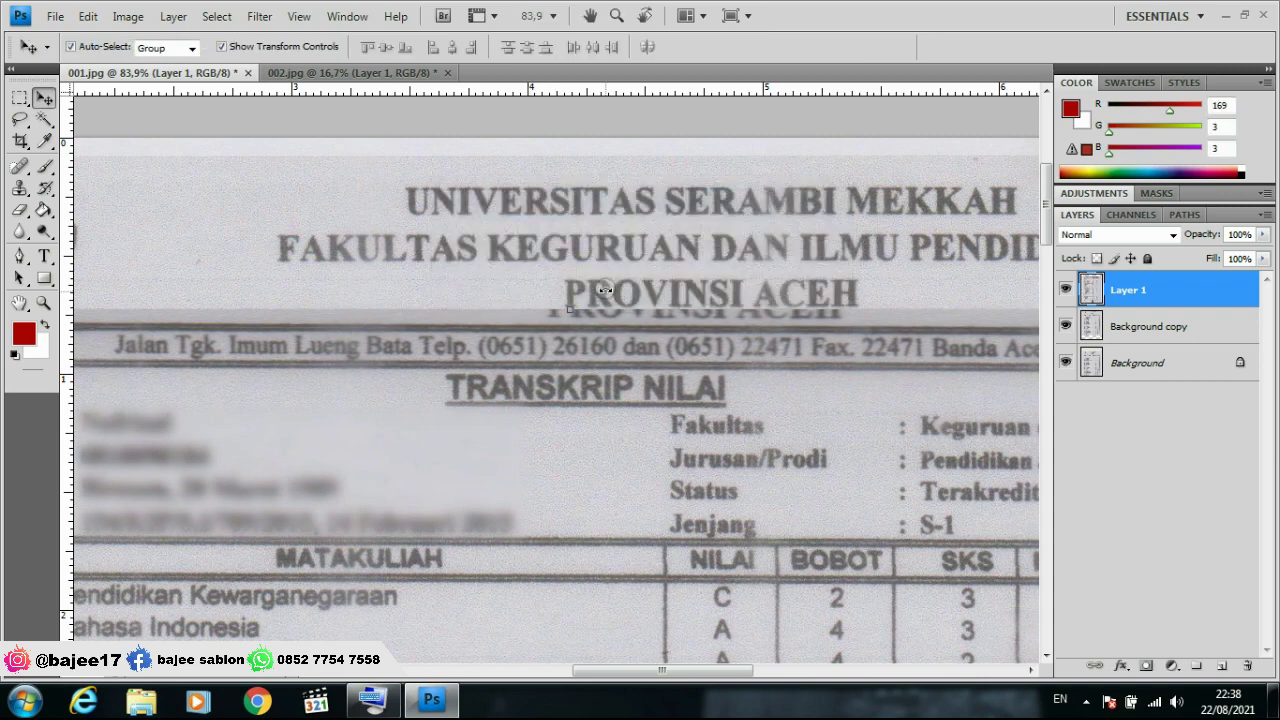
- Shift Layer 1's lower transcript band slightly to the right
scroll(530, 293, "up", 2)
scroll(516, 286, "down", 2)
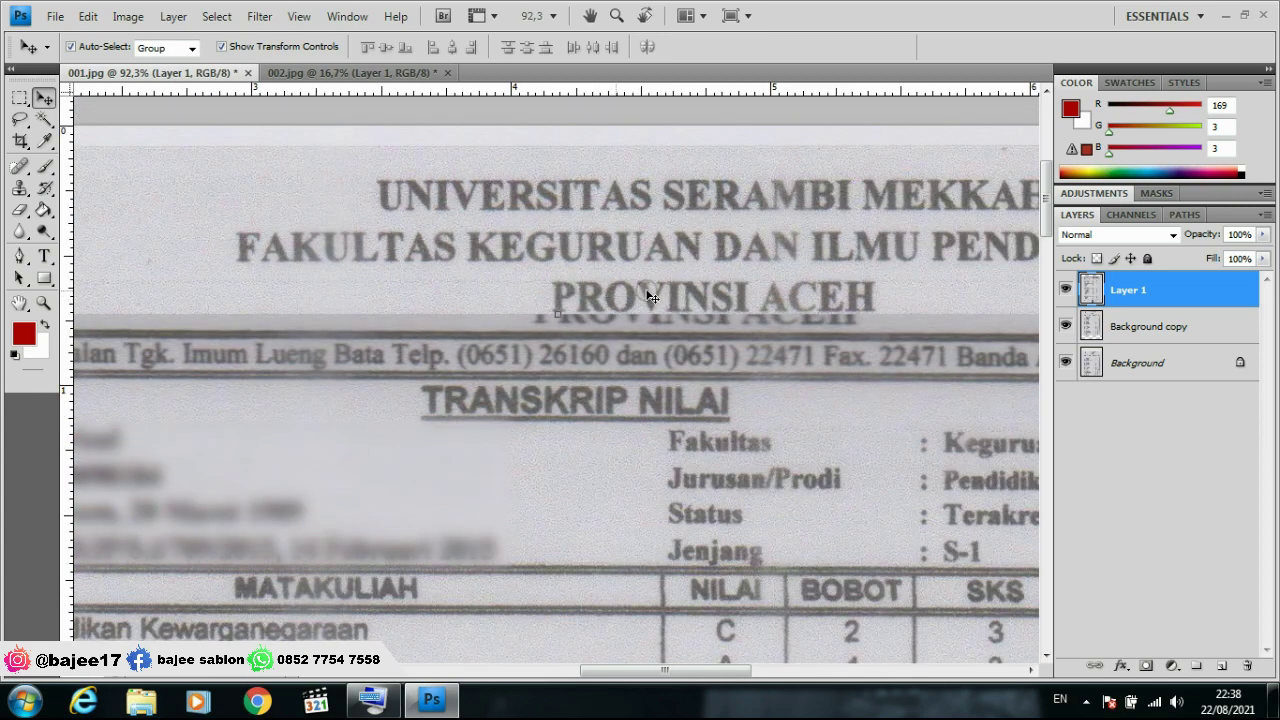
scroll(646, 294, "up", 1)
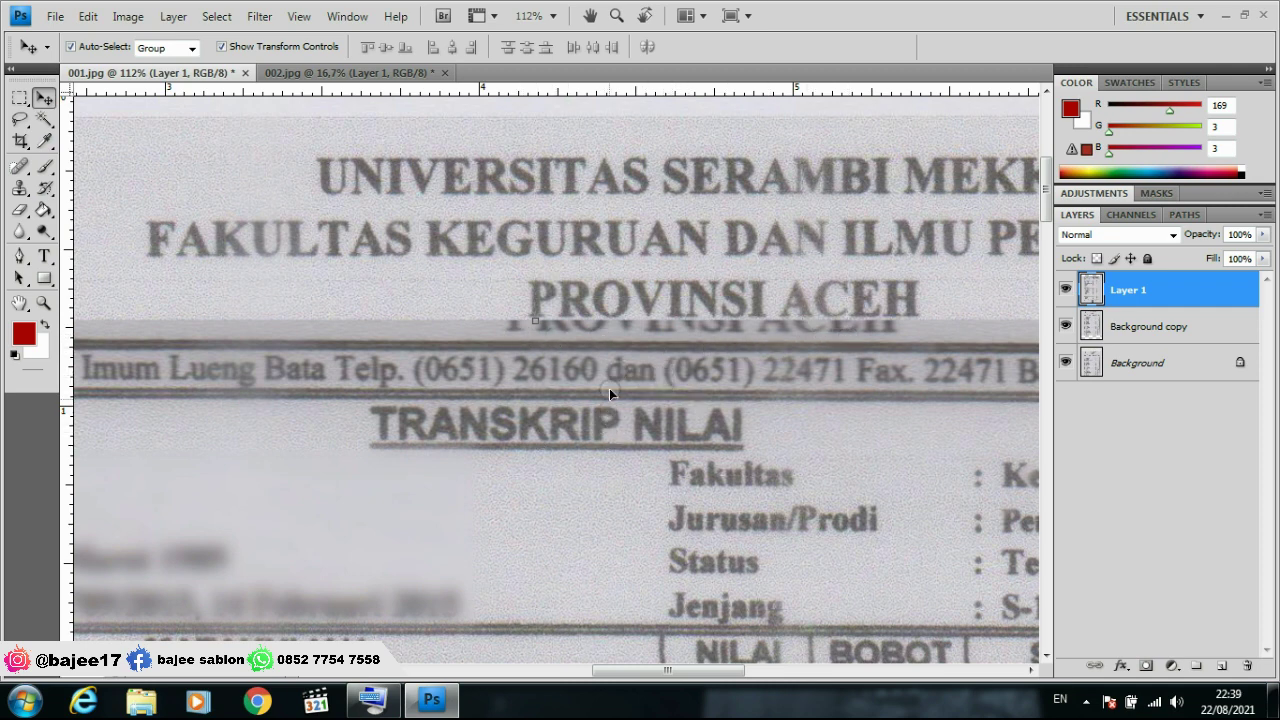
scroll(607, 372, "down", 3)
scroll(545, 350, "up", 3)
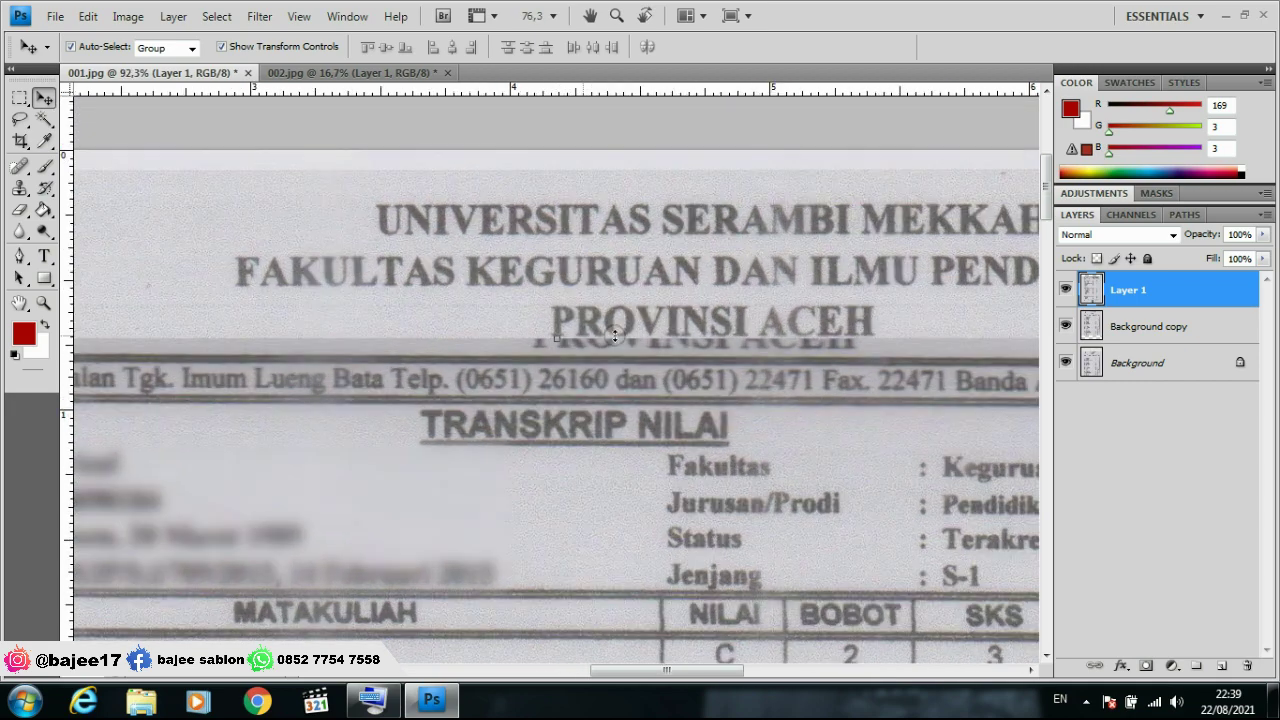
scroll(545, 358, "up", 1)
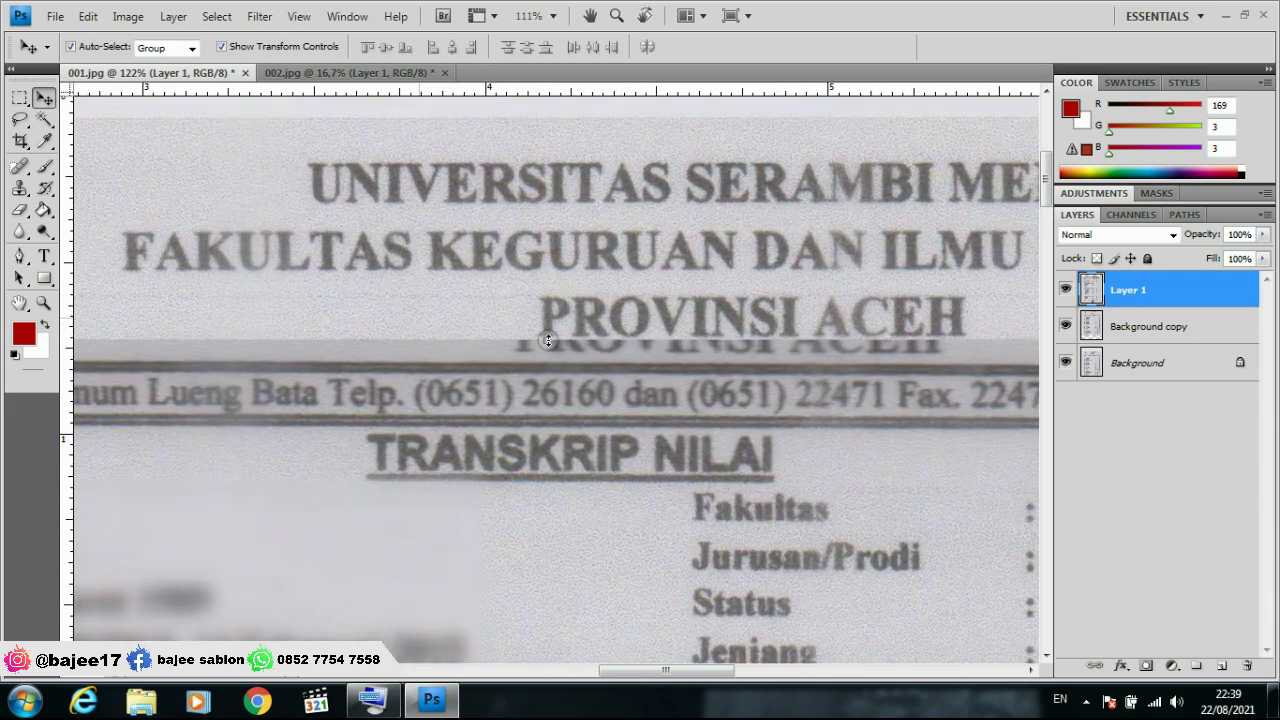
scroll(518, 373, "up", 1)
scroll(486, 337, "down", 5)
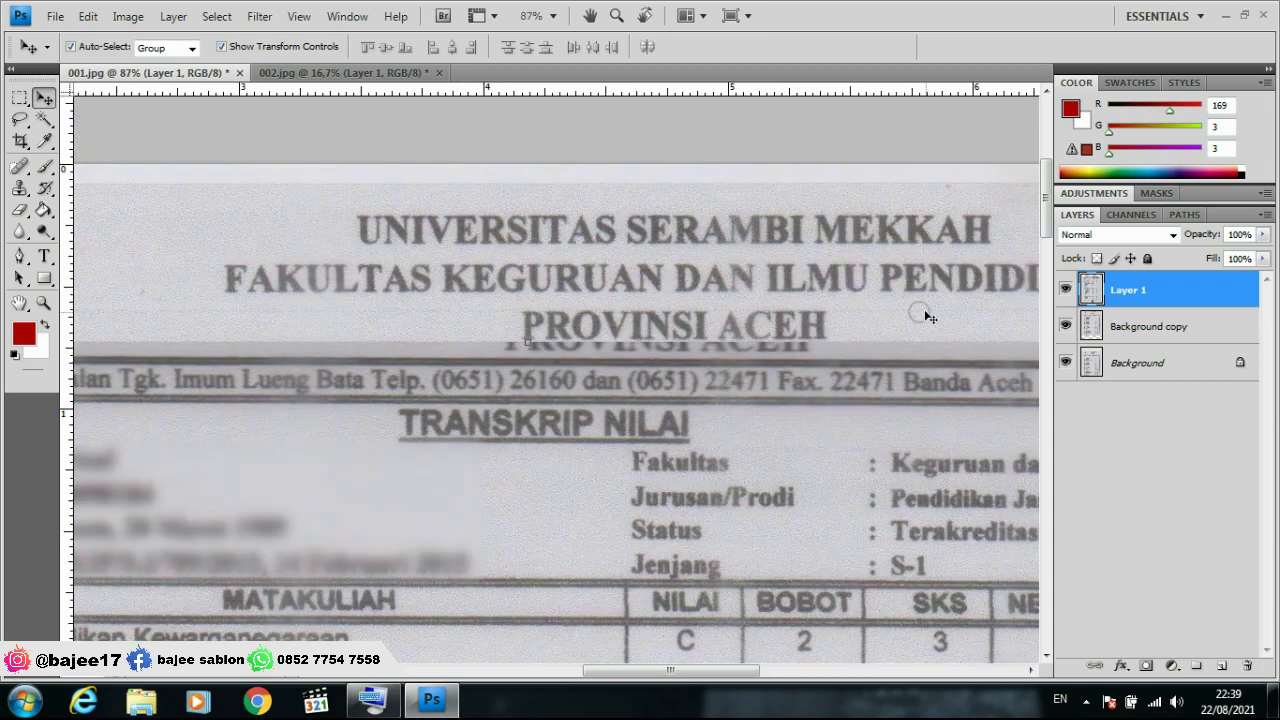
scroll(523, 364, "up", 3)
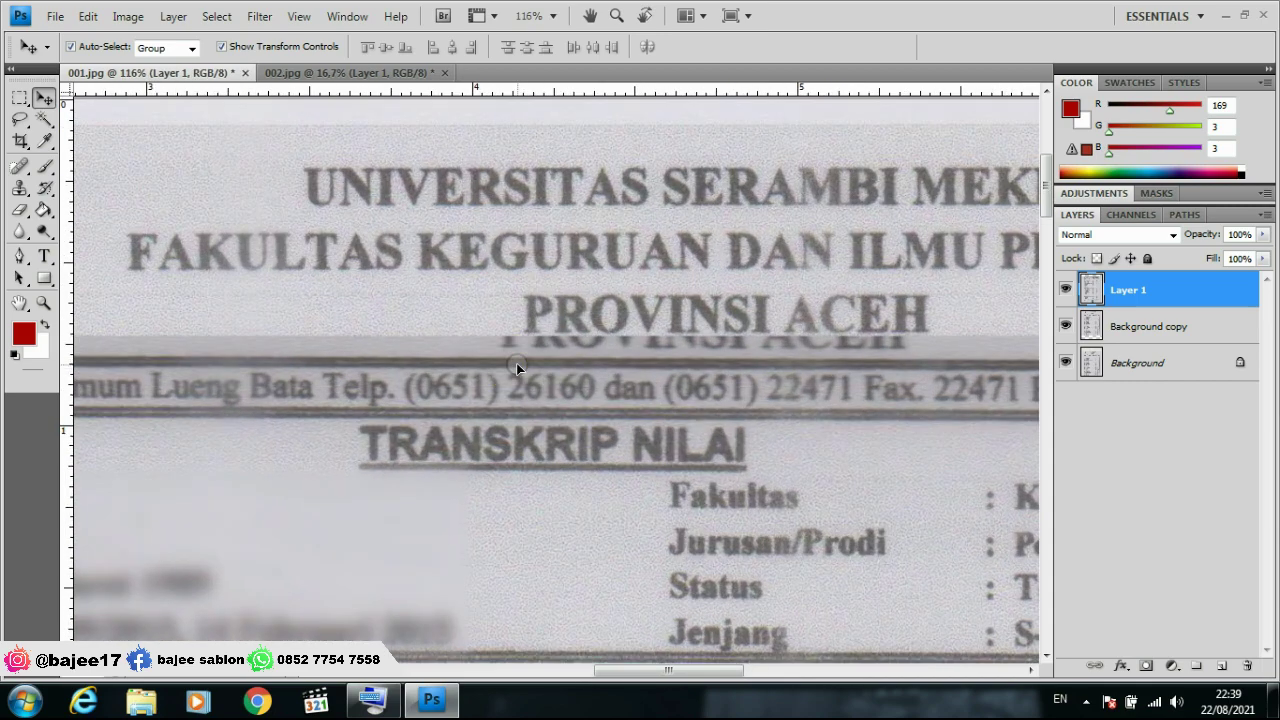
left_click_drag(517, 362, 535, 365)
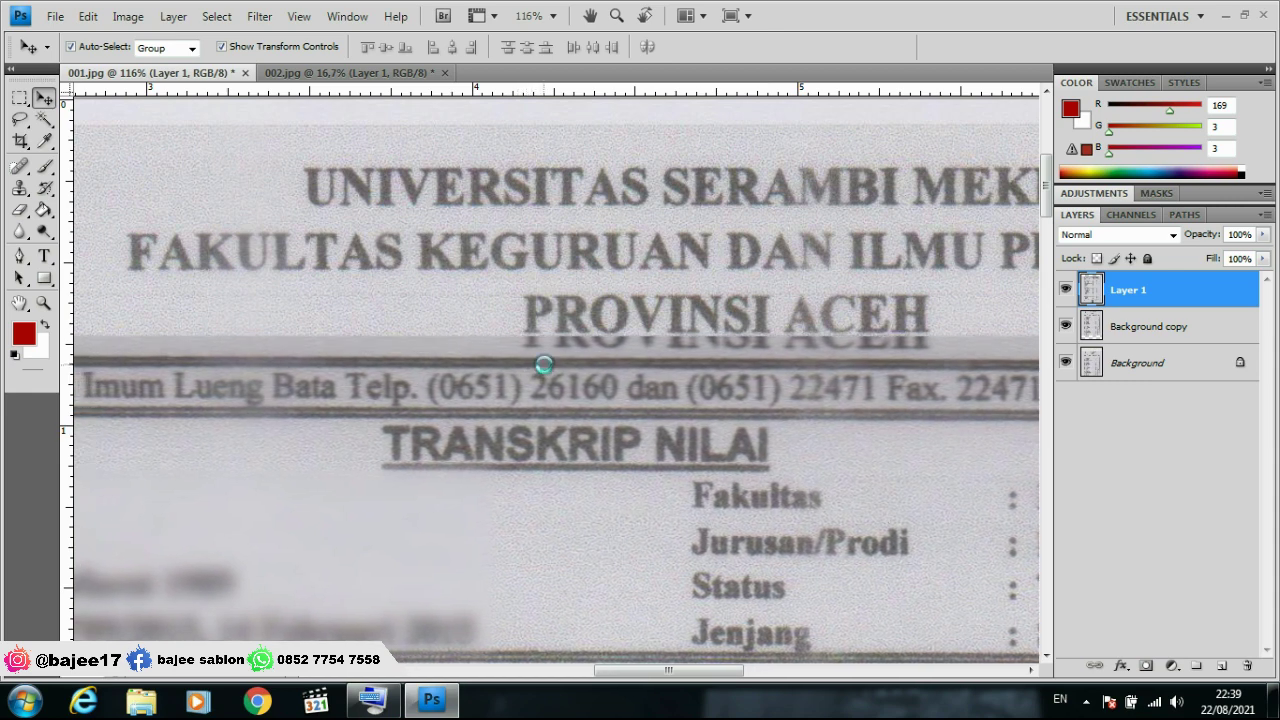
- Raise the band toward the header, then fine-tune it down and right into alignment
scroll(530, 342, "up", 1)
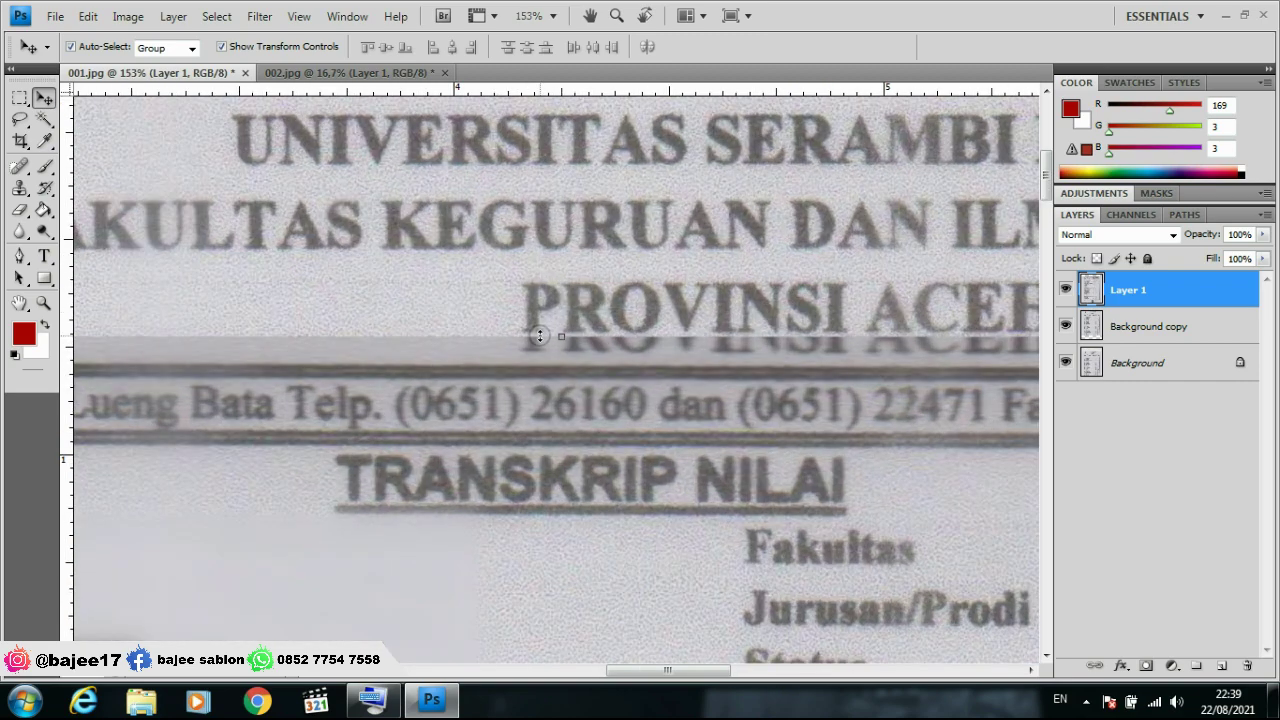
scroll(552, 338, "up", 1)
scroll(552, 338, "up", 1)
scroll(515, 355, "up", 1)
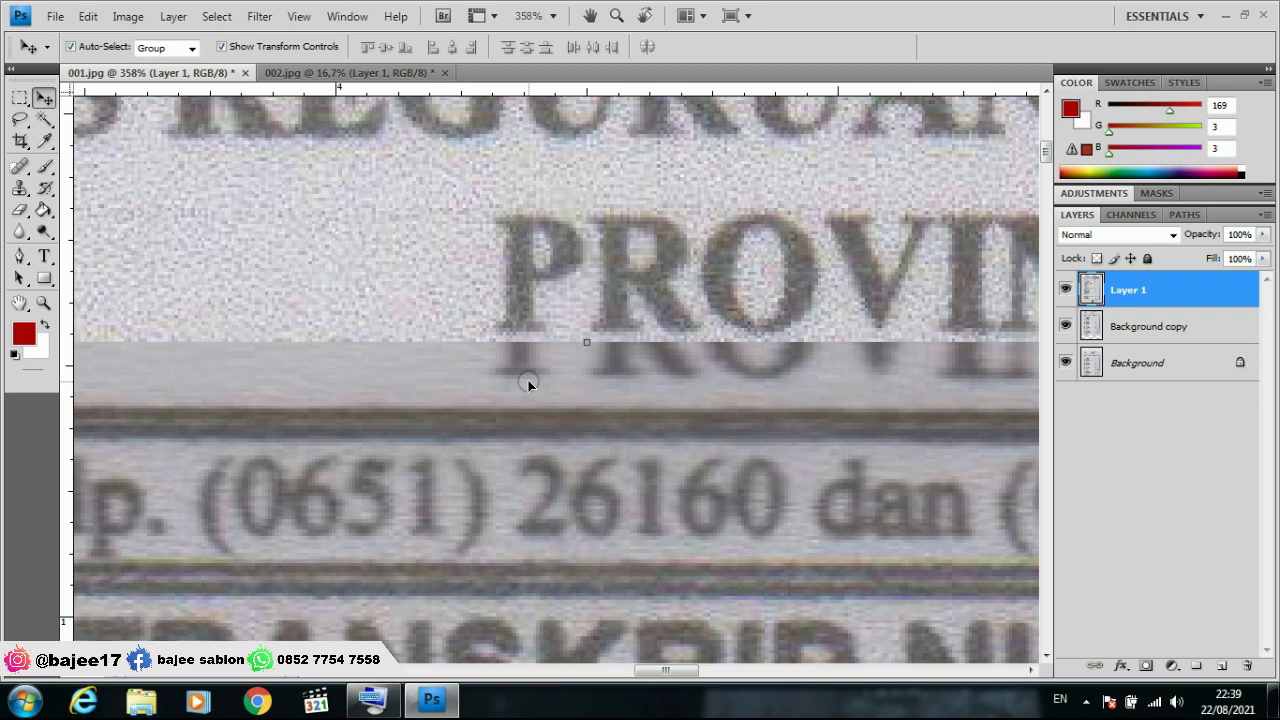
left_click_drag(530, 380, 524, 344)
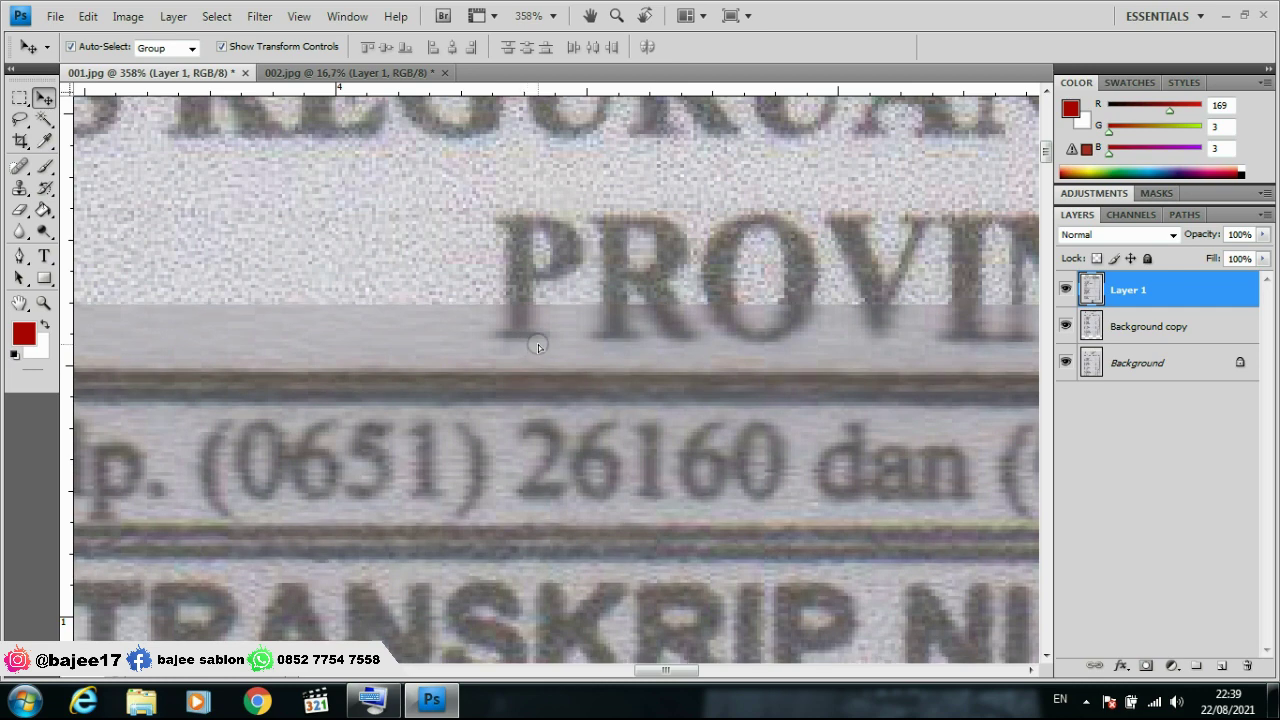
mouse_move(524, 342)
left_mouse_down()
mouse_move(545, 352)
mouse_move(532, 352)
mouse_move(527, 383)
mouse_move(520, 337)
mouse_move(520, 352)
mouse_move(559, 359)
left_mouse_up()
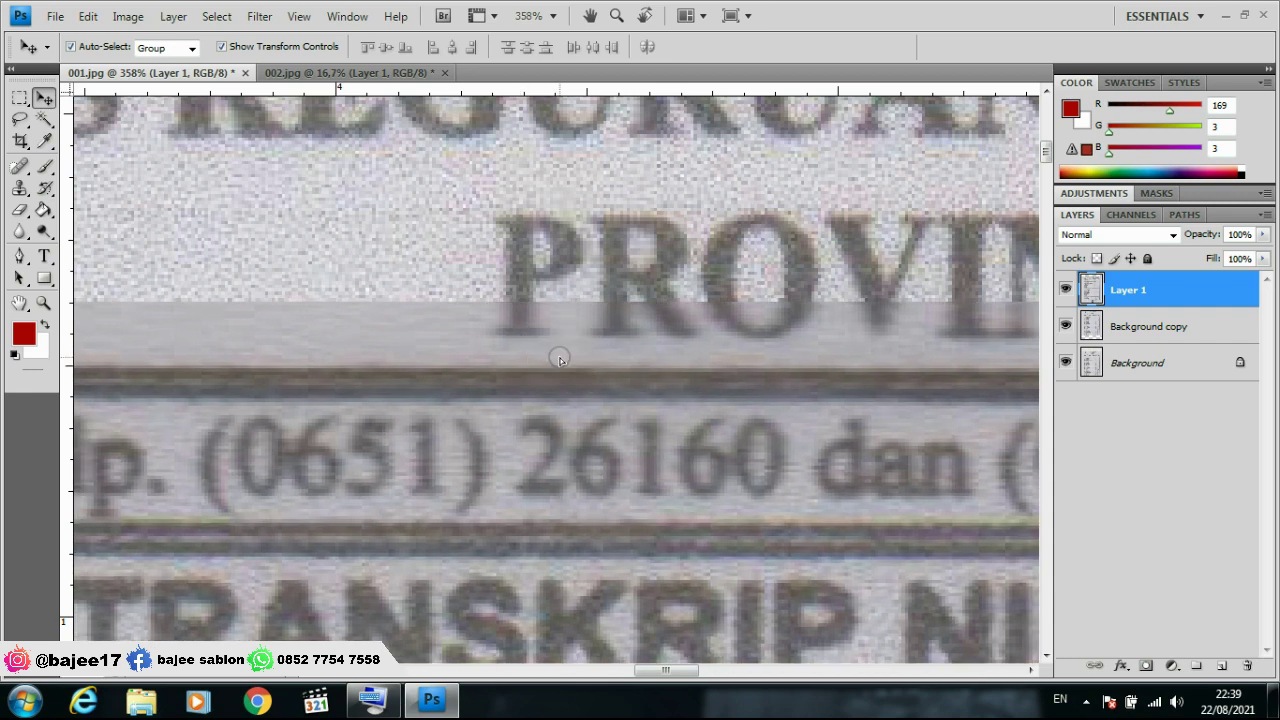
scroll(559, 360, "down", 3)
scroll(497, 286, "down", 2)
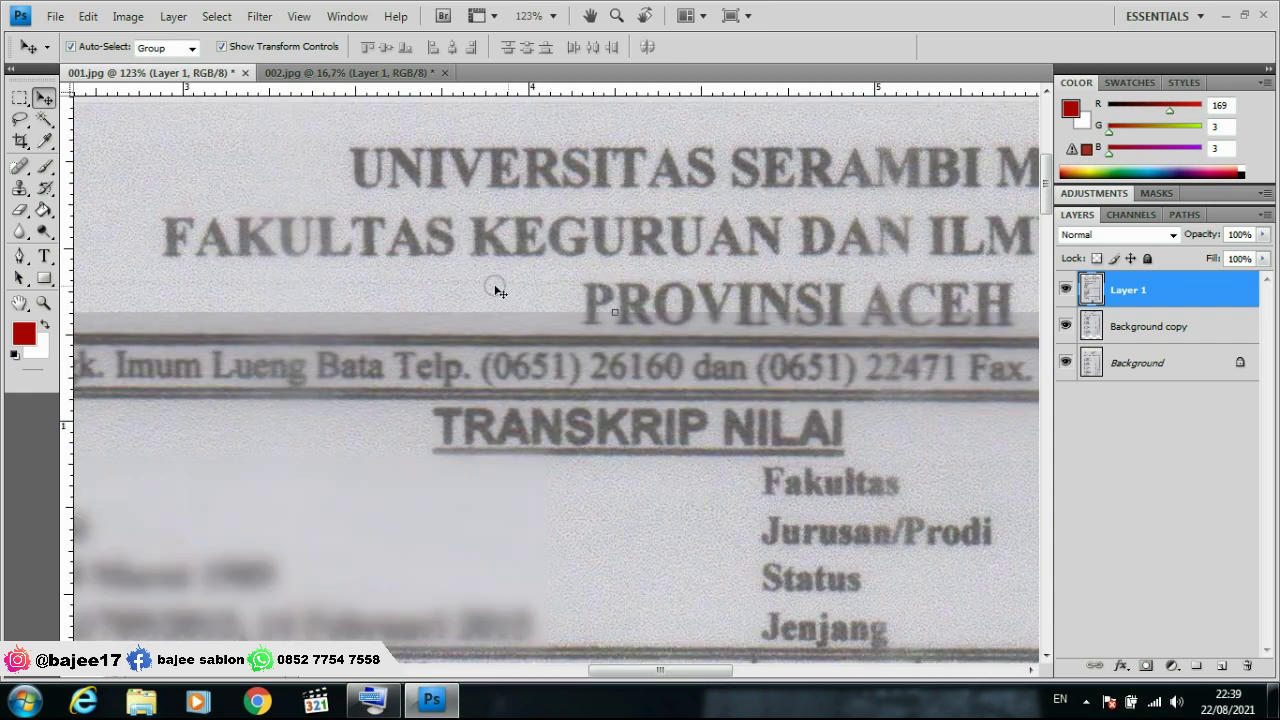
scroll(697, 264, "down", 2)
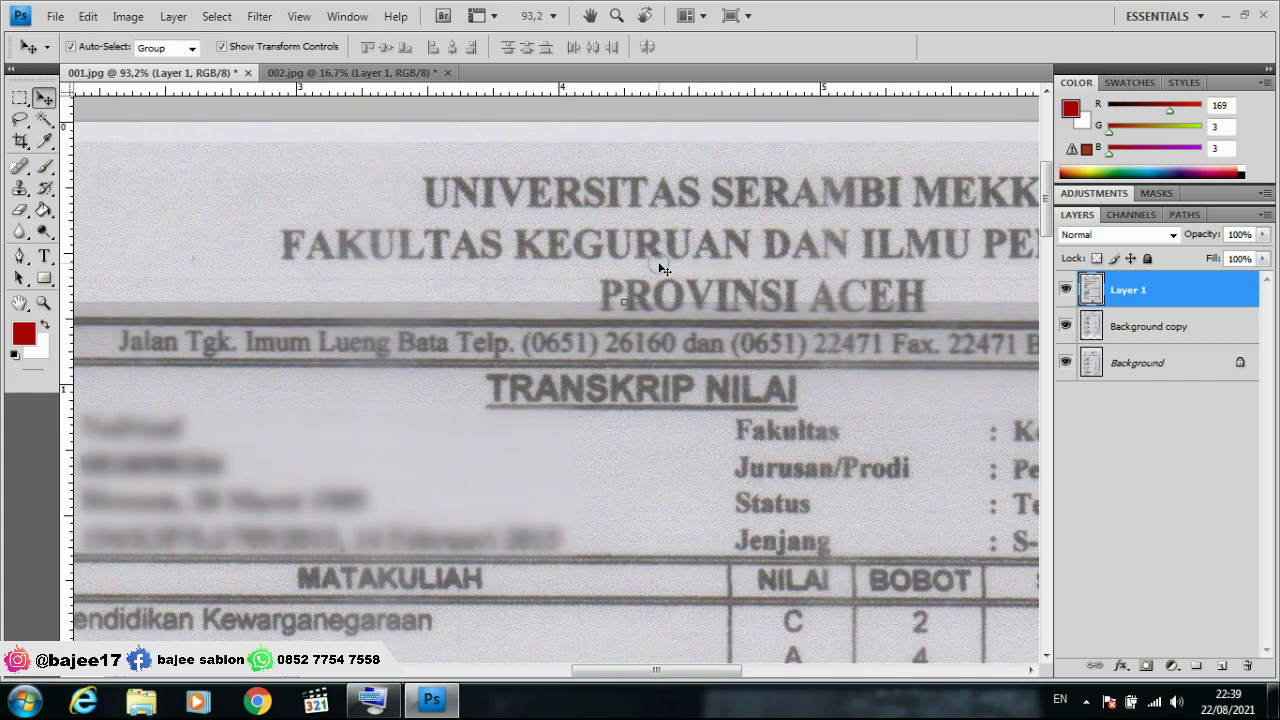
scroll(637, 272, "down", 1)
scroll(634, 265, "down", 1)
scroll(630, 280, "down", 1)
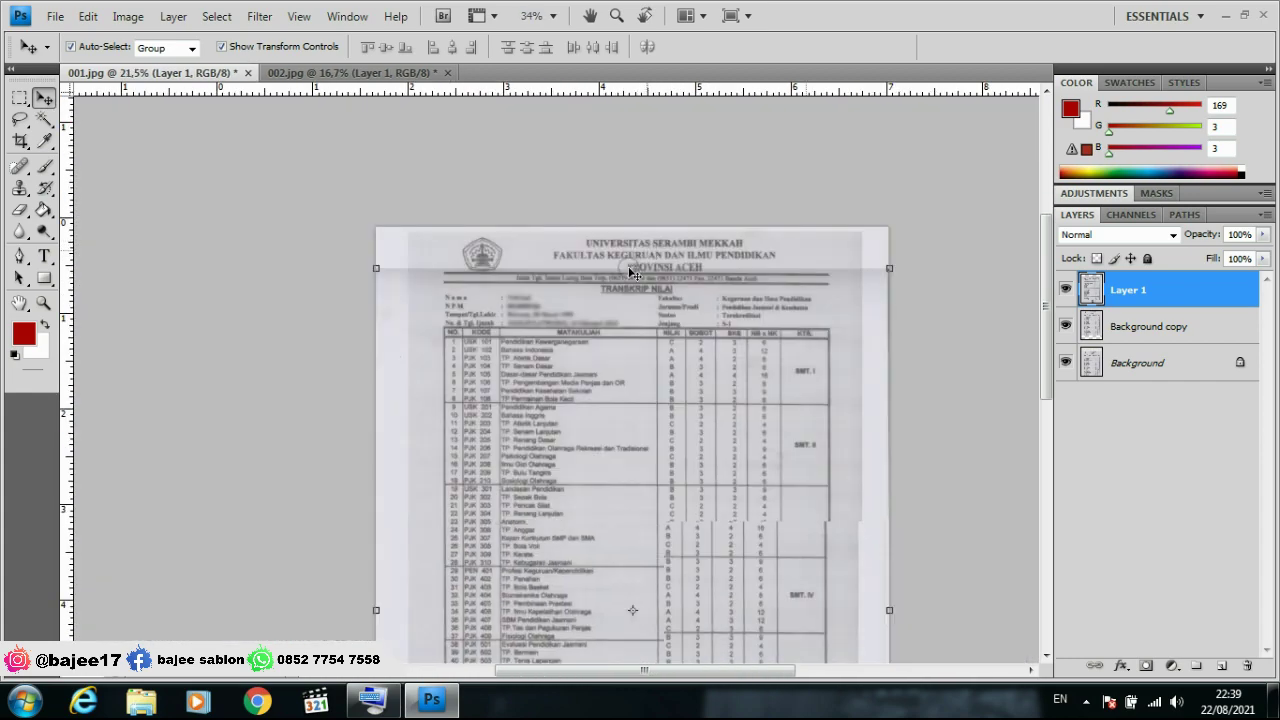
scroll(626, 300, "up", 1)
scroll(620, 320, "down", 2)
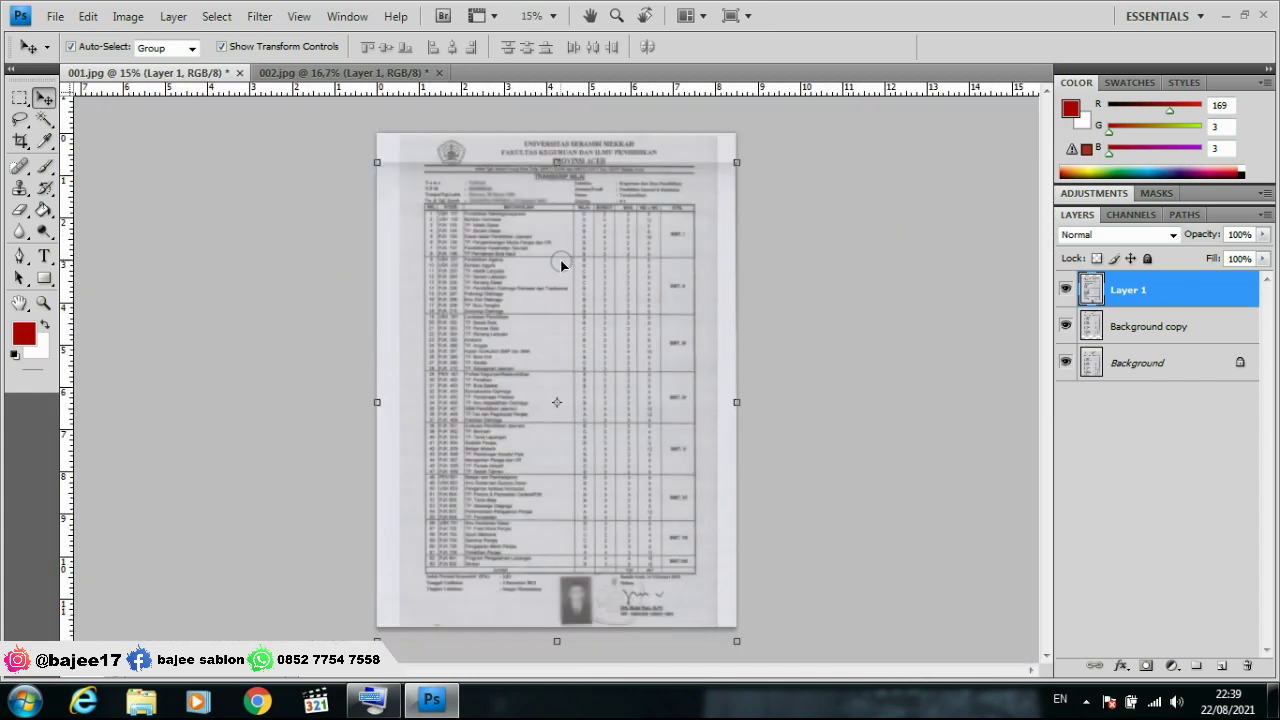
scroll(592, 354, "down", 1)
scroll(596, 207, "up", 1)
scroll(608, 166, "up", 1)
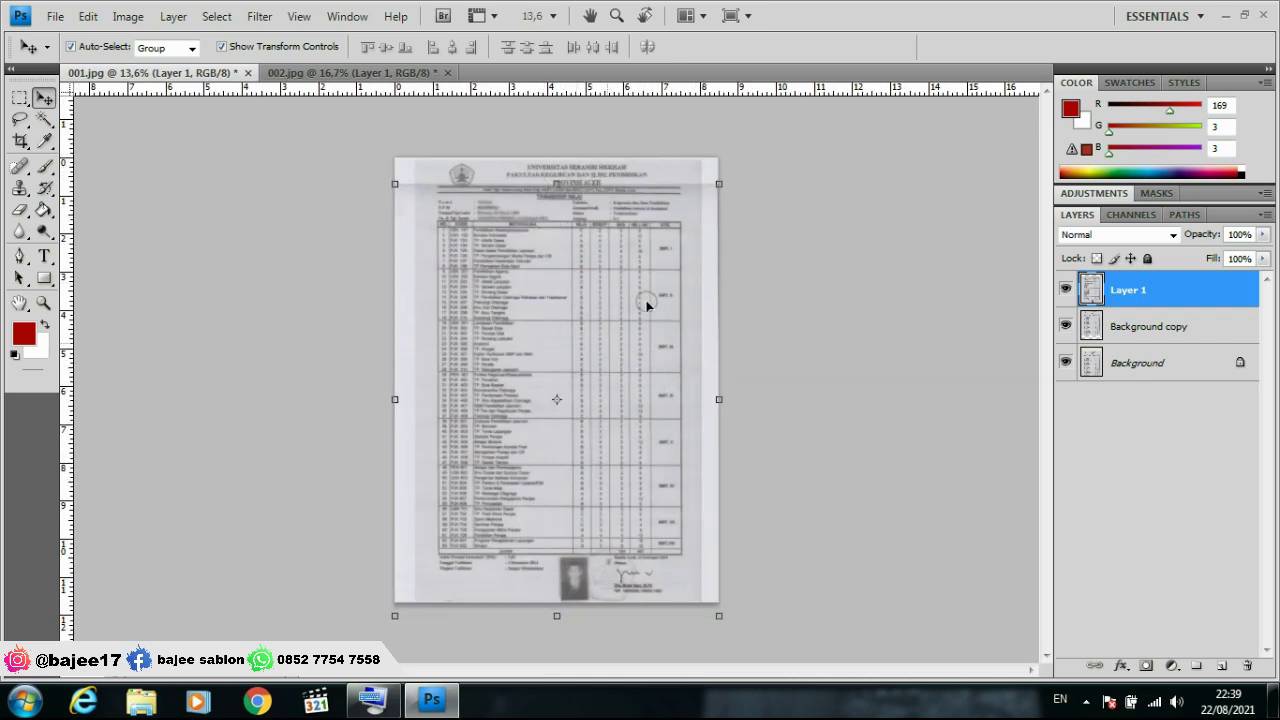
scroll(660, 240, "up", 1)
scroll(678, 152, "up", 3)
scroll(700, 210, "down", 4)
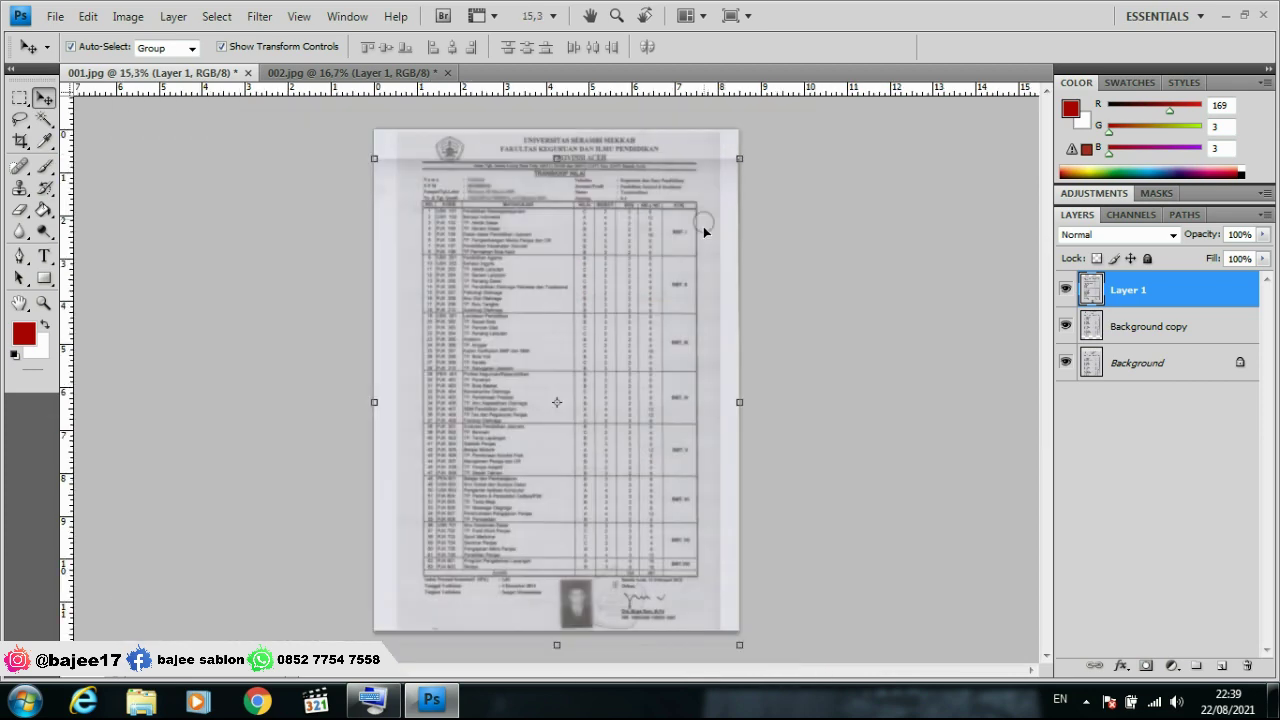
scroll(703, 228, "down", 3)
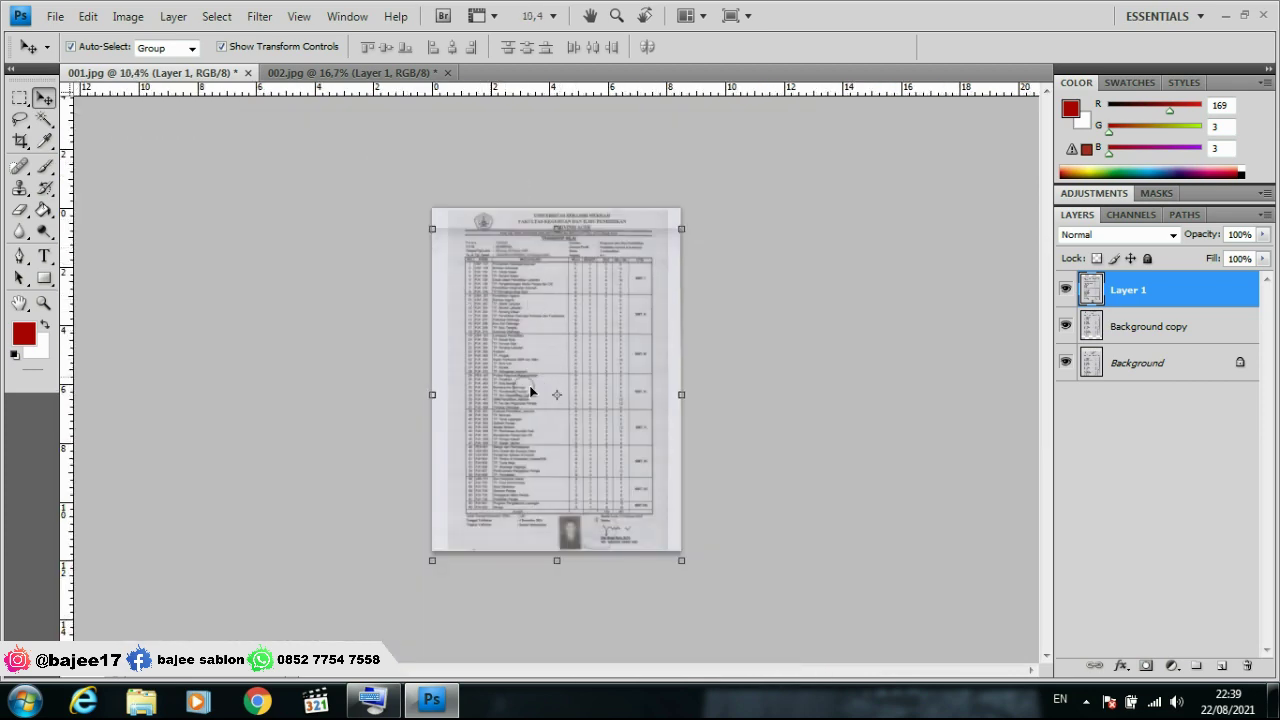
scroll(539, 390, "up", 1)
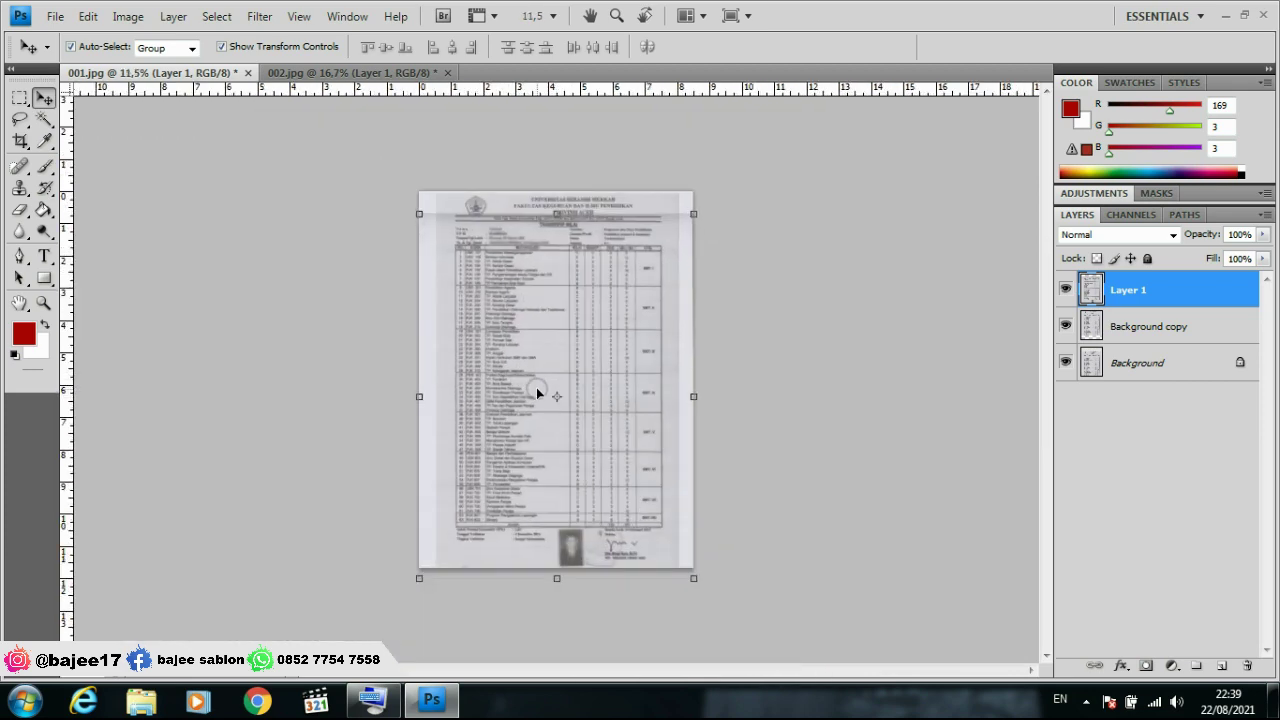
scroll(537, 390, "up", 1)
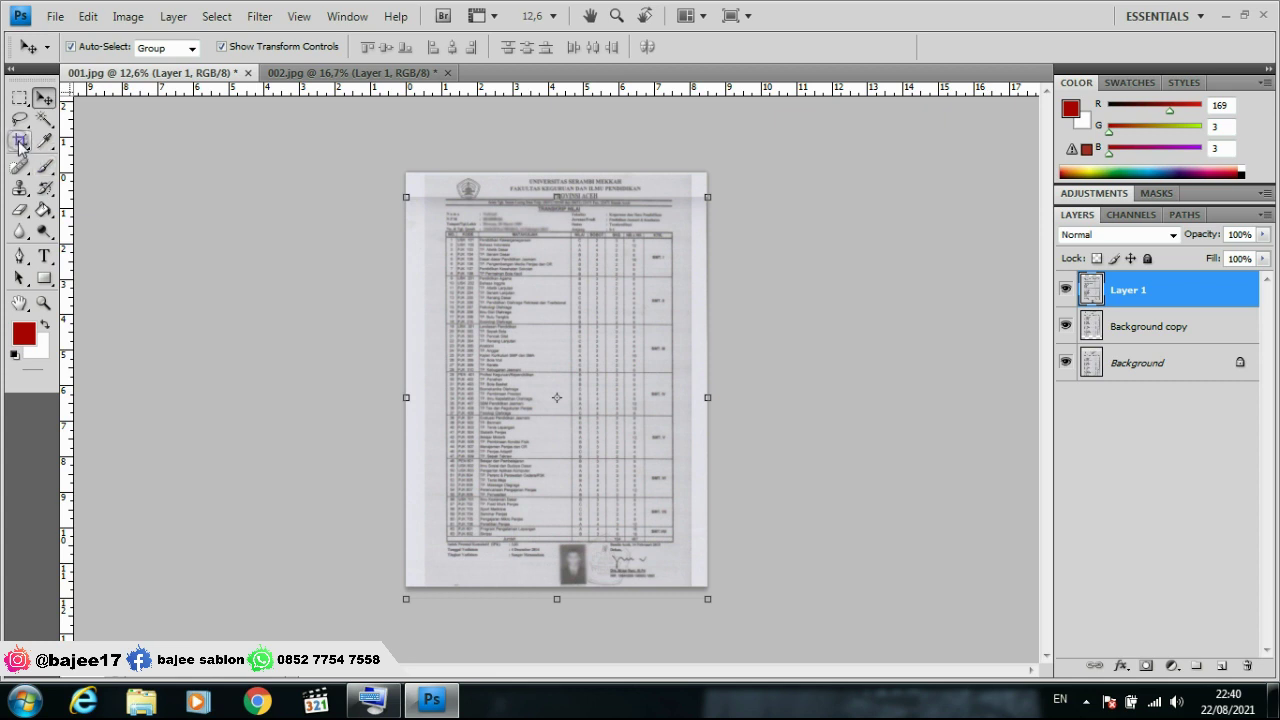
left_click(20, 141)
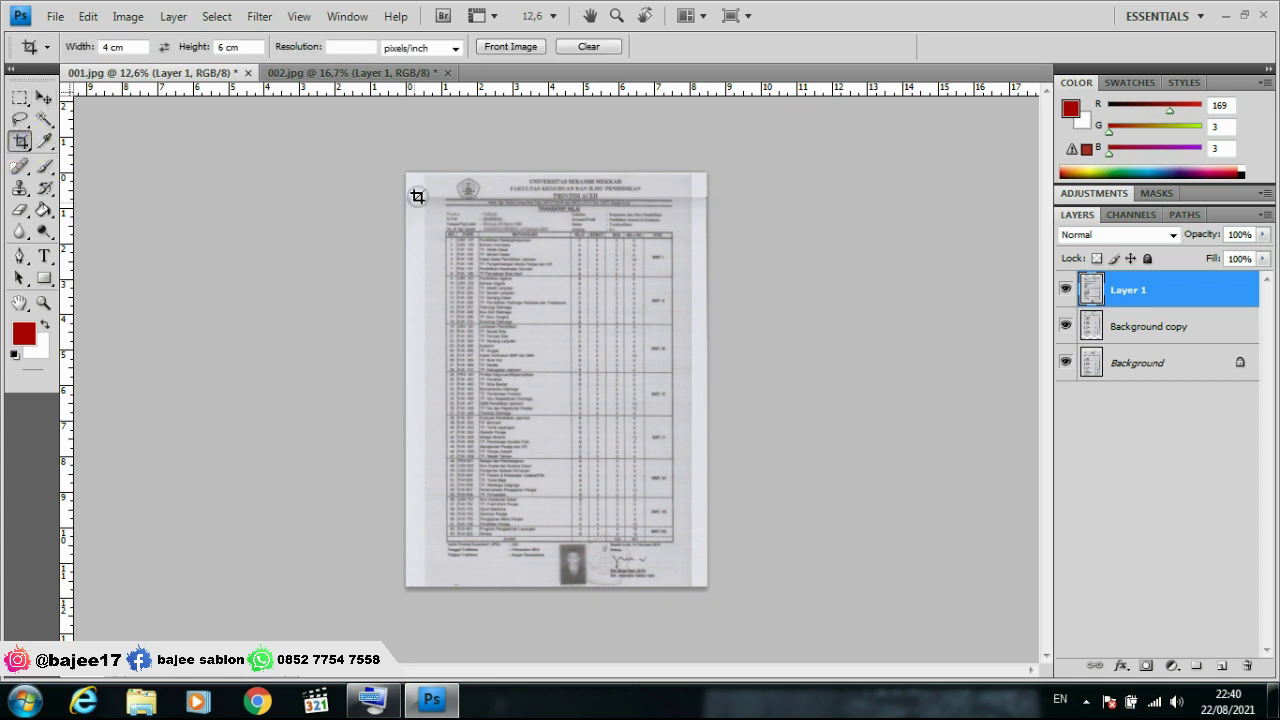
left_click_drag(424, 170, 591, 457)
left_click_drag(591, 457, 696, 685)
left_click_drag(701, 697, 694, 654)
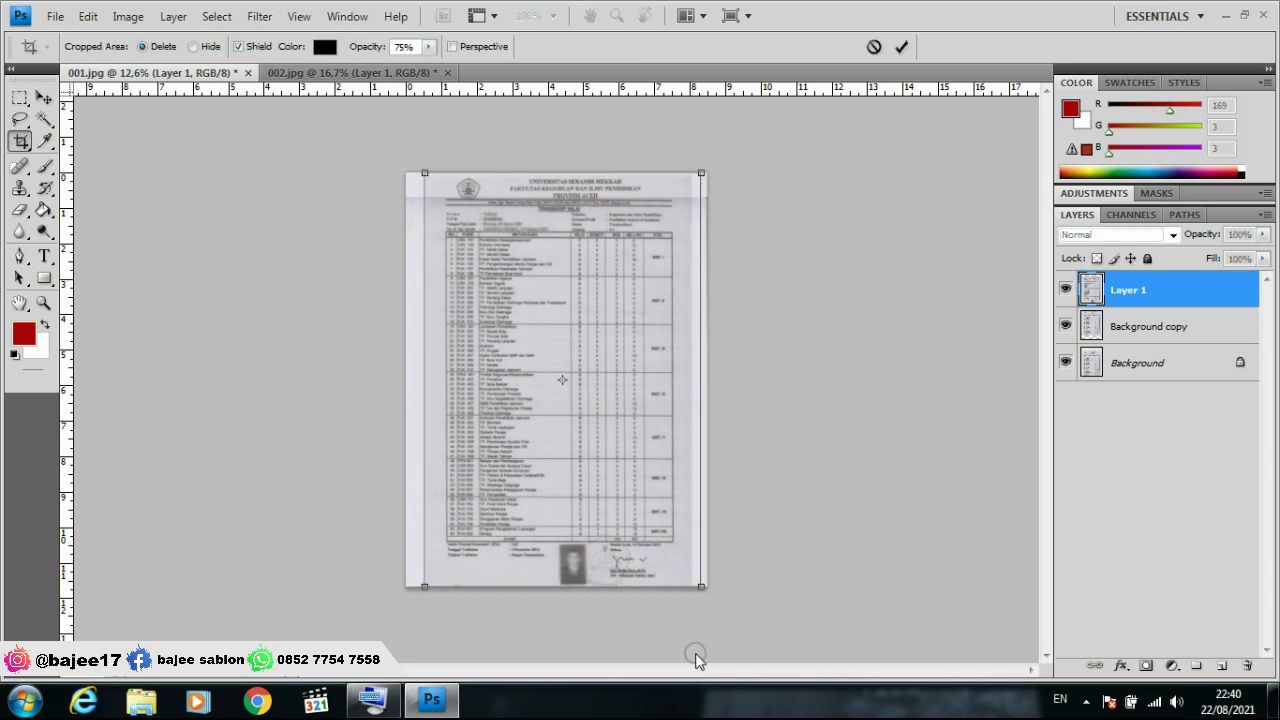
scroll(681, 381, "up", 1)
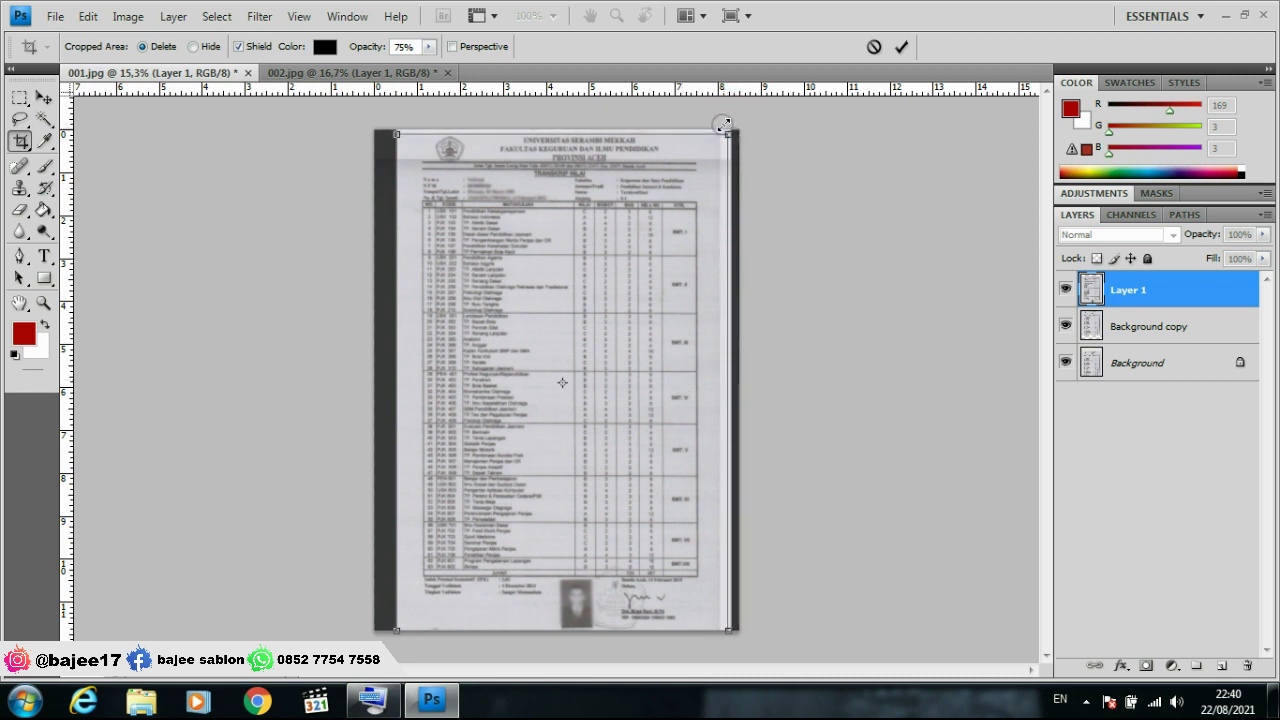
left_click_drag(734, 126, 708, 125)
scroll(511, 138, "up", 3)
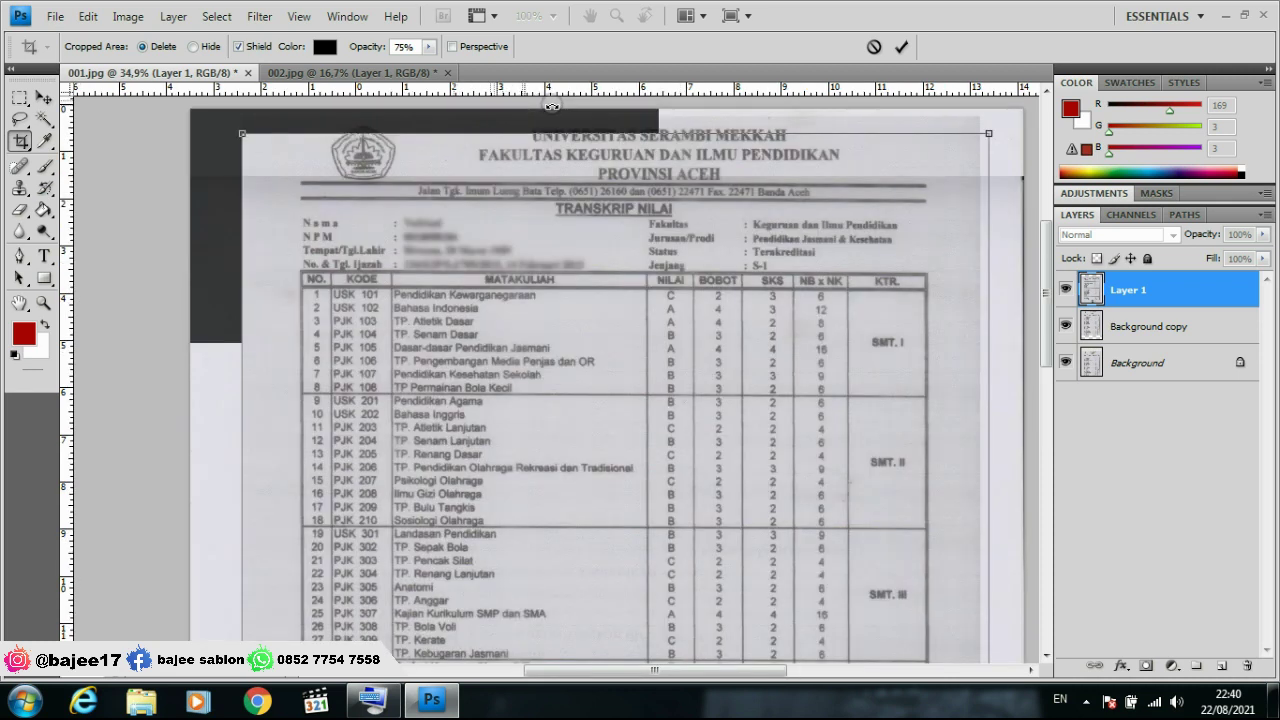
left_click_drag(571, 137, 570, 112)
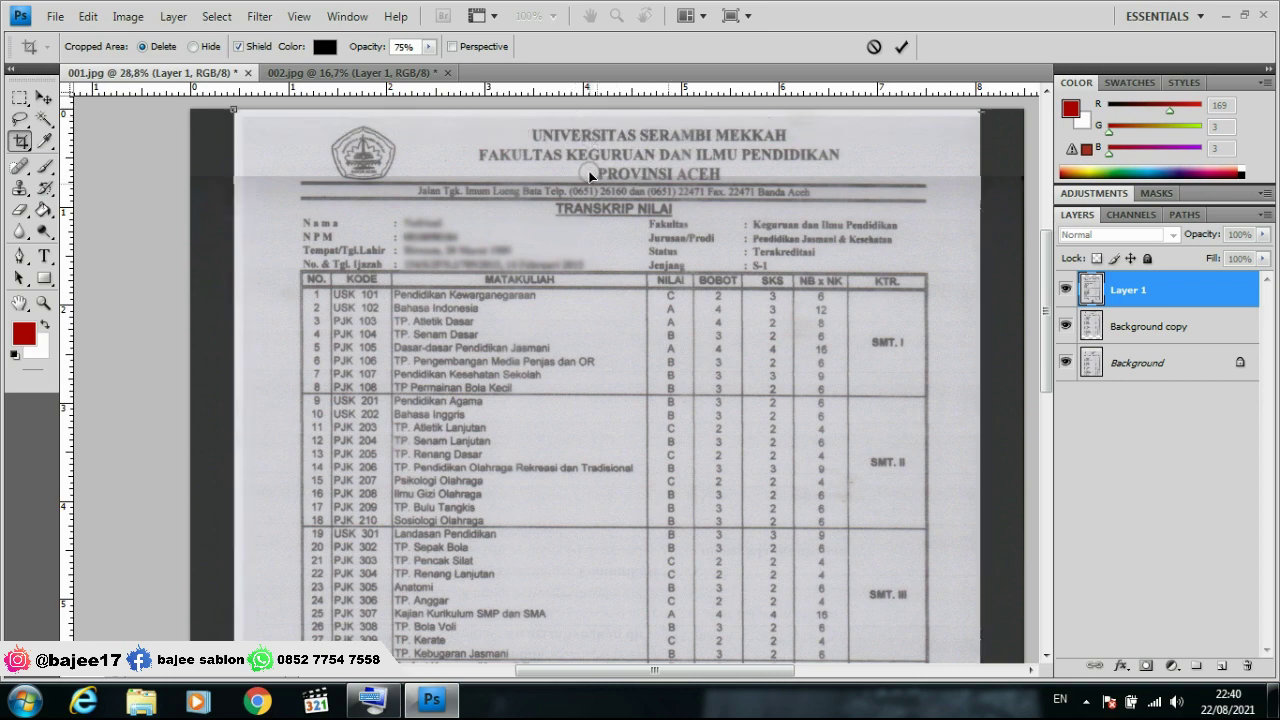
scroll(598, 180, "down", 1)
scroll(850, 214, "down", 1)
scroll(805, 205, "down", 1)
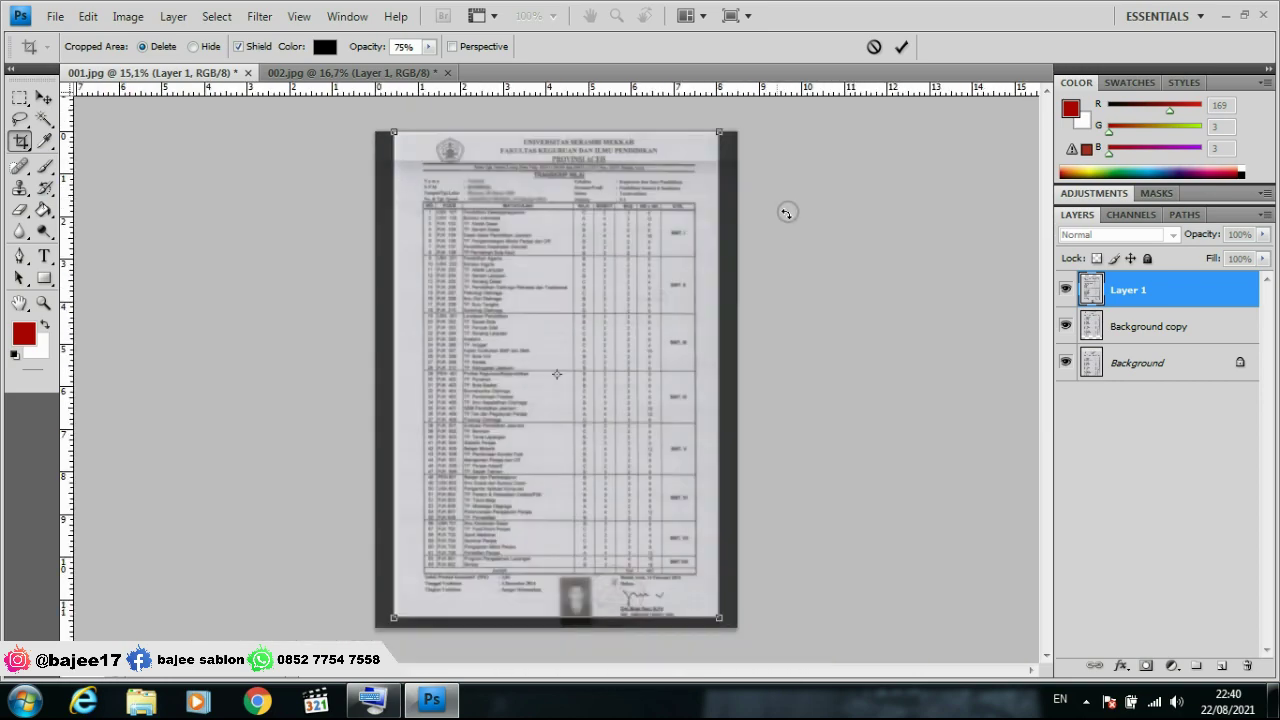
scroll(713, 612, "up", 1)
scroll(713, 612, "up", 2)
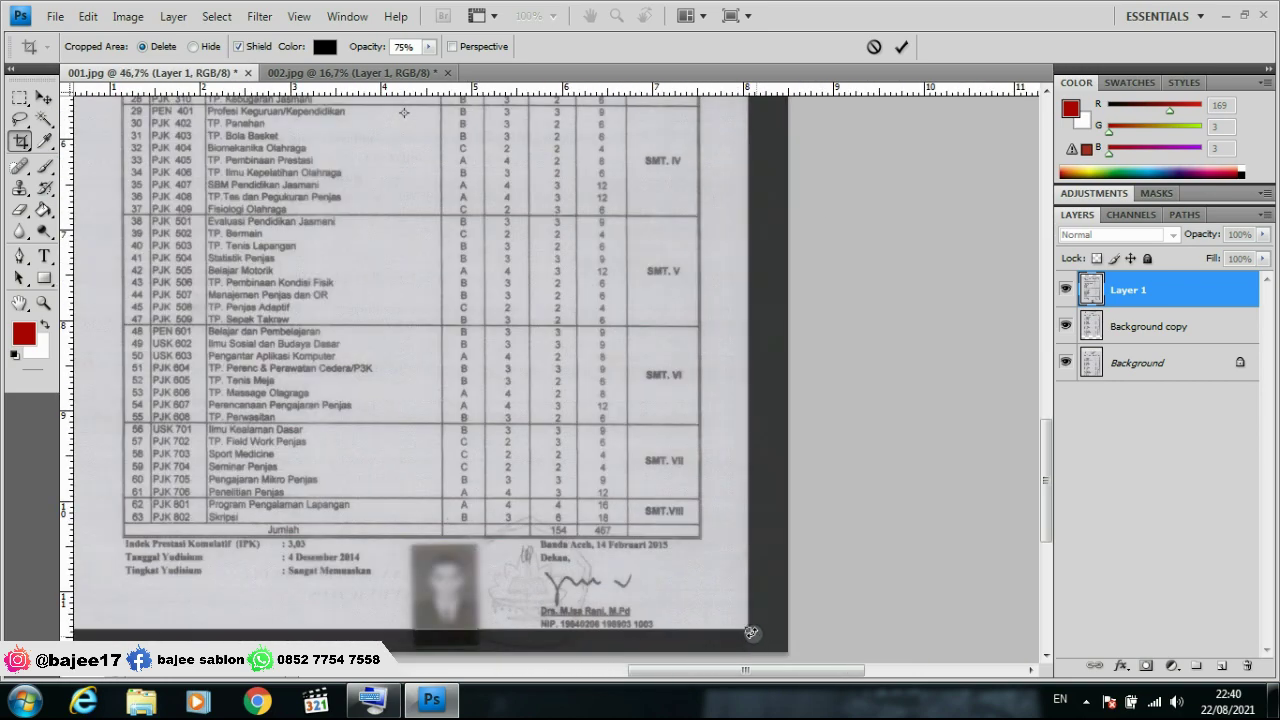
scroll(713, 612, "up", 2)
left_click_drag(1046, 489, 1046, 527)
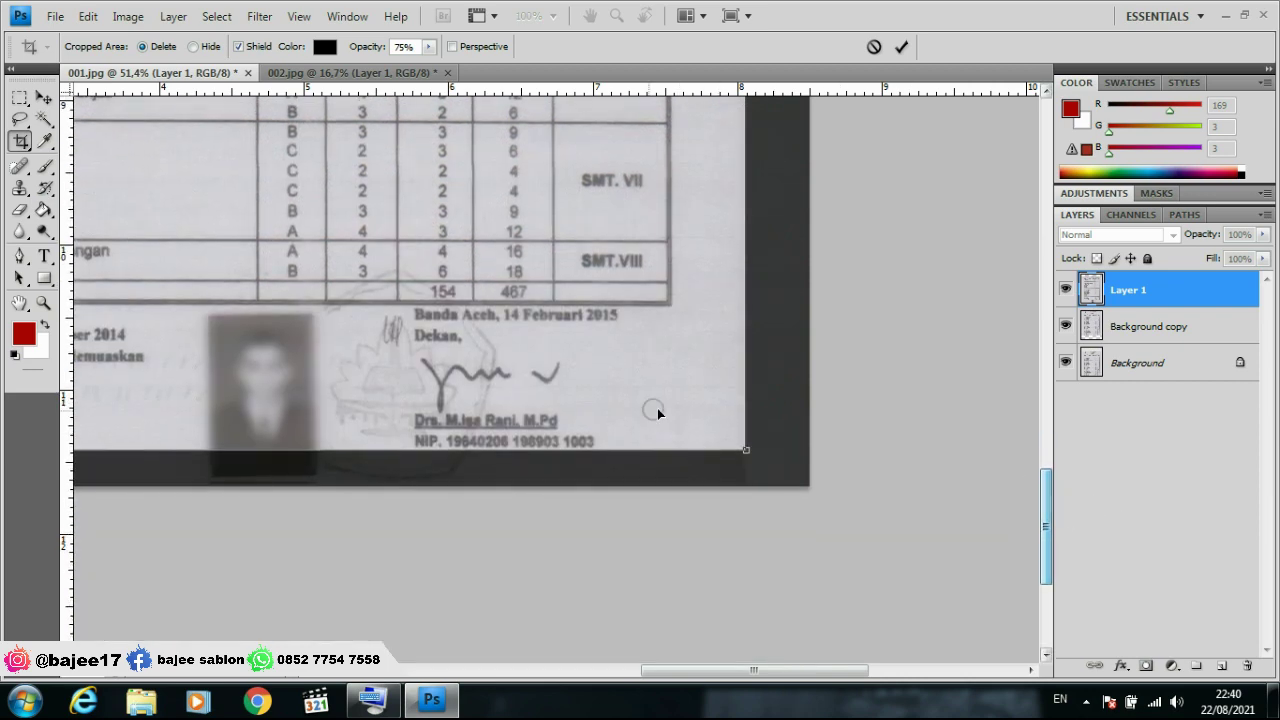
left_click_drag(745, 451, 766, 481)
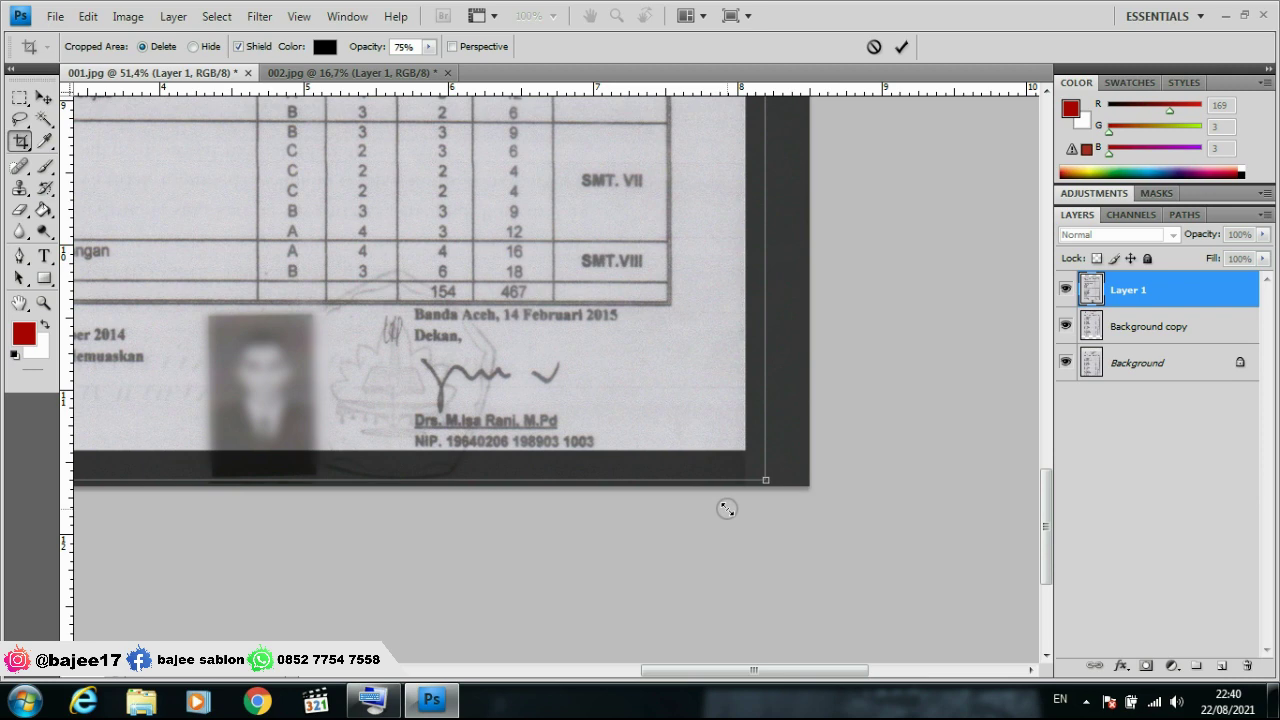
left_click_drag(726, 509, 701, 472)
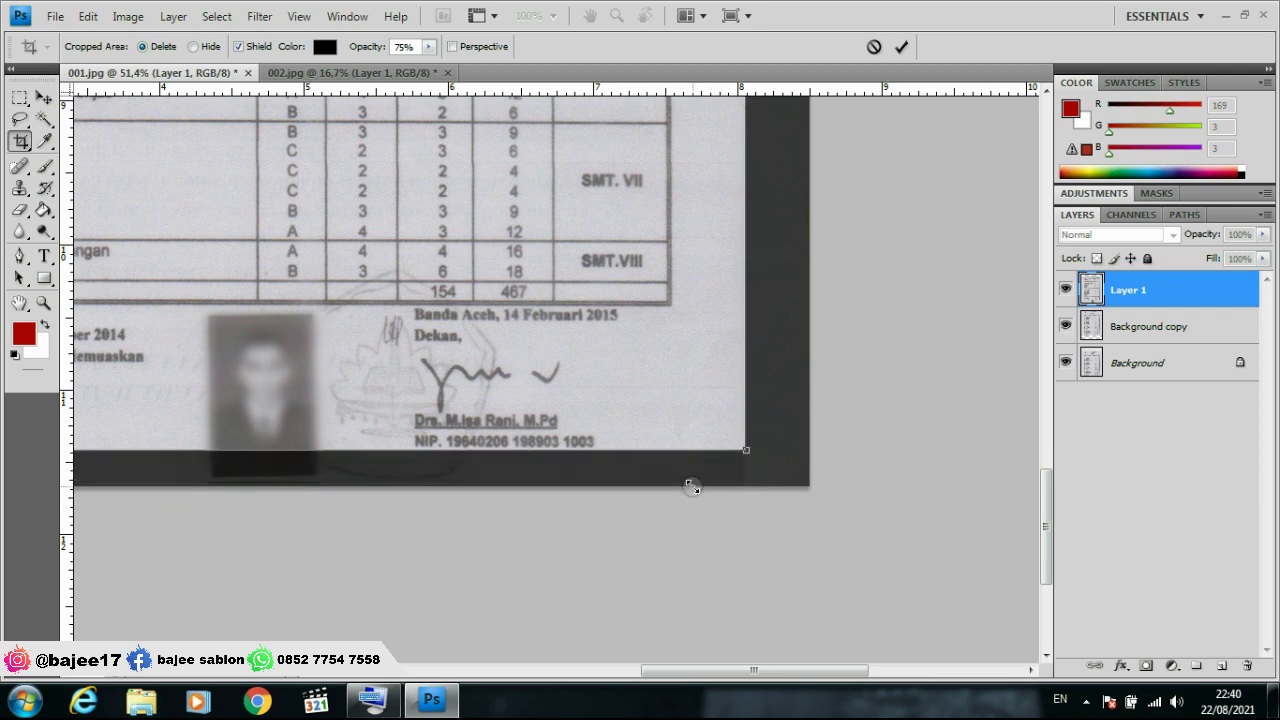
scroll(299, 216, "down", 1)
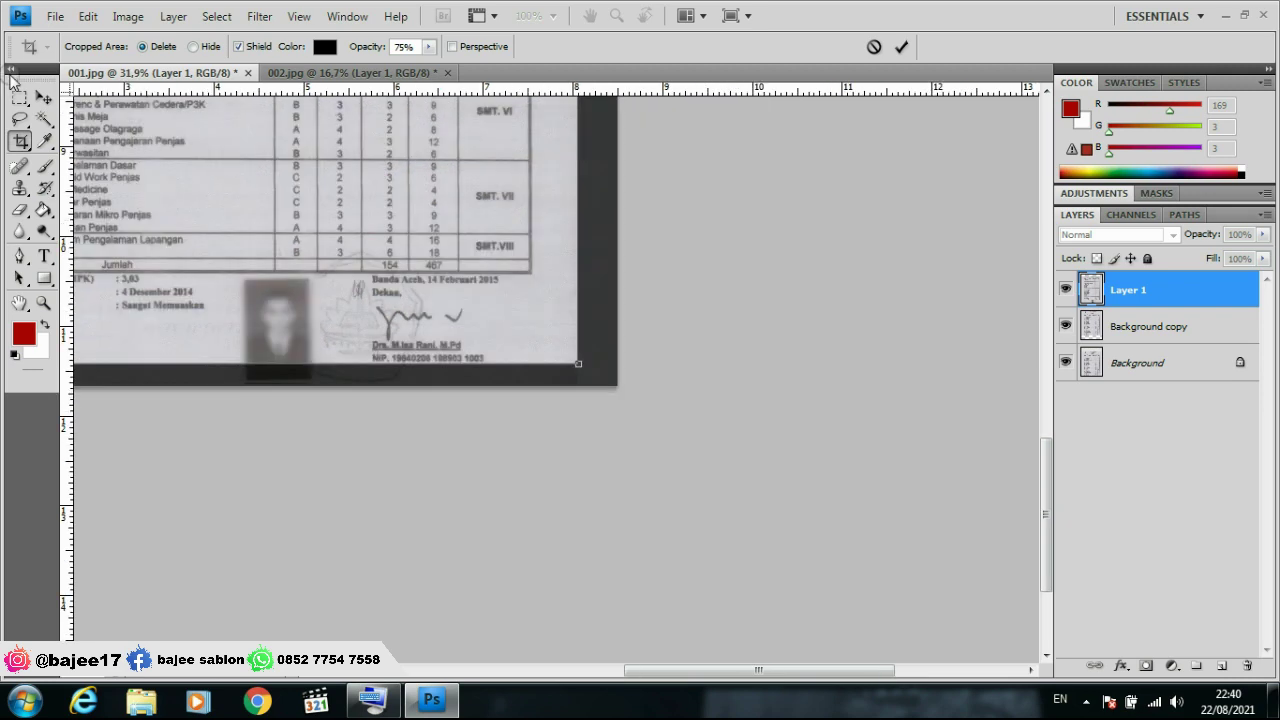
scroll(299, 216, "down", 1)
left_click(42, 97)
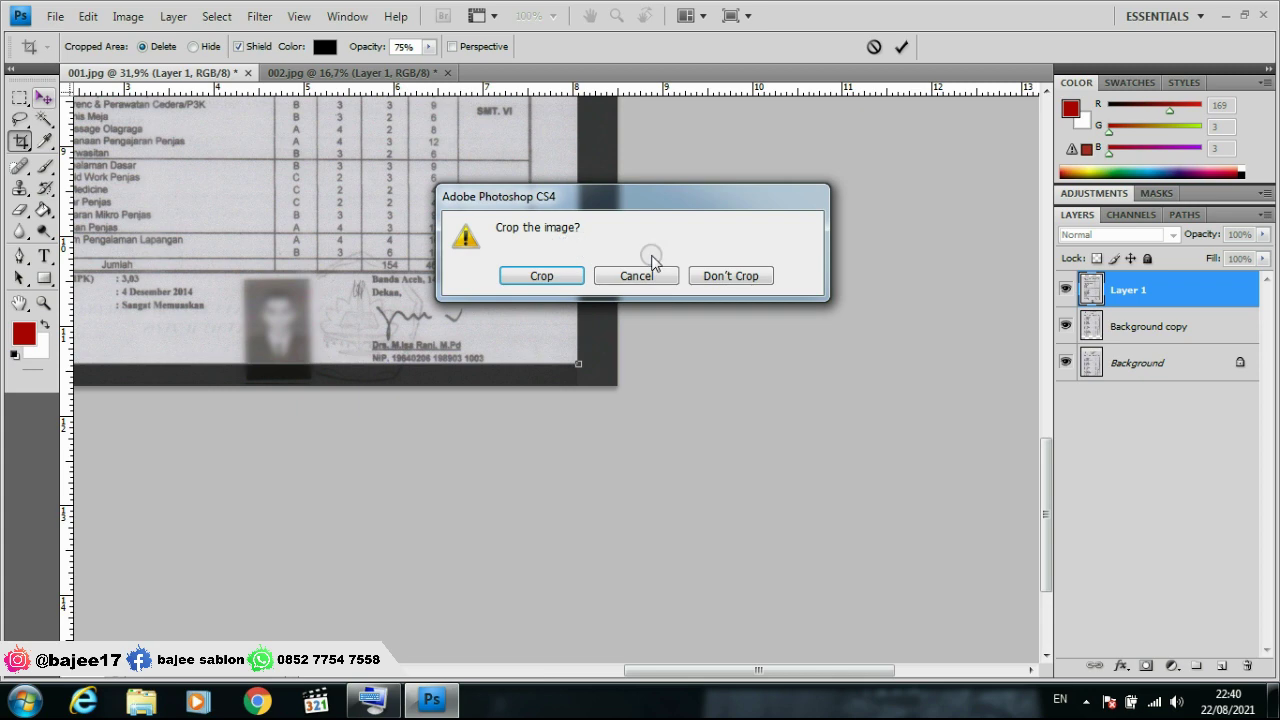
left_click(735, 277)
scroll(455, 291, "down", 1)
scroll(429, 283, "down", 1)
scroll(543, 377, "down", 1)
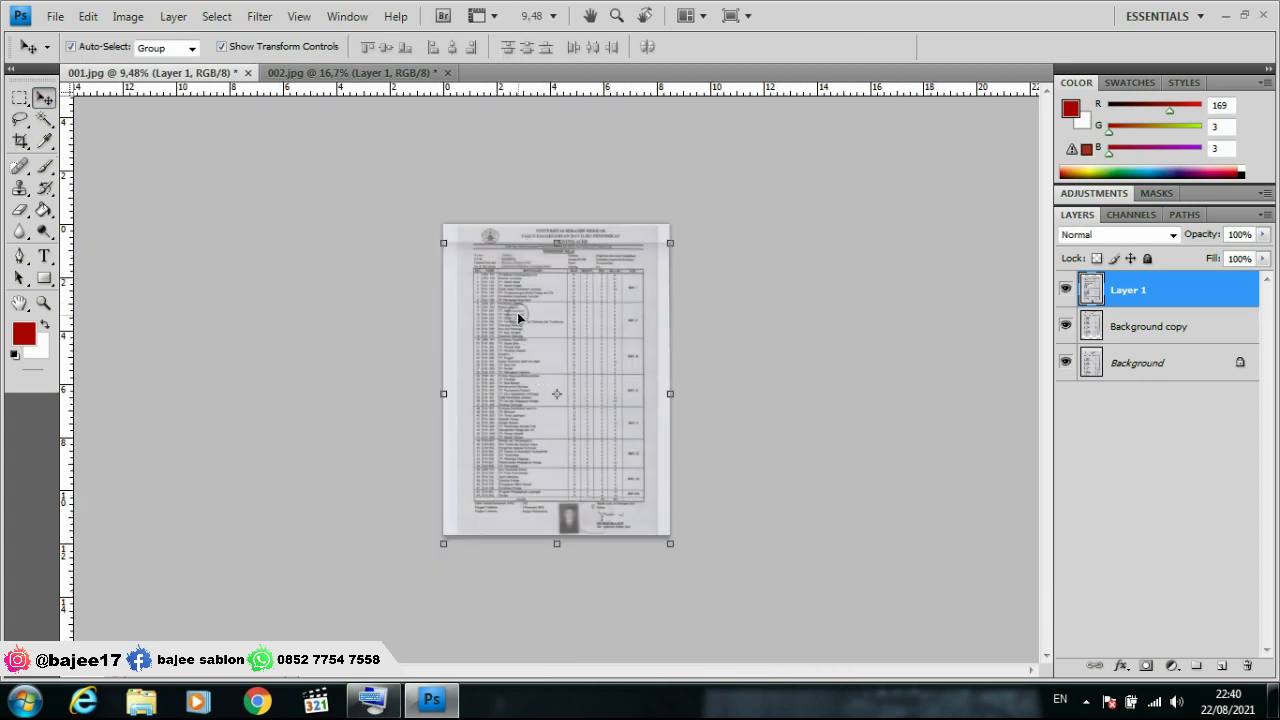
scroll(517, 312, "down", 1)
- Choose the Crop tool and clear its preset 4 cm width and height values
left_click(19, 140)
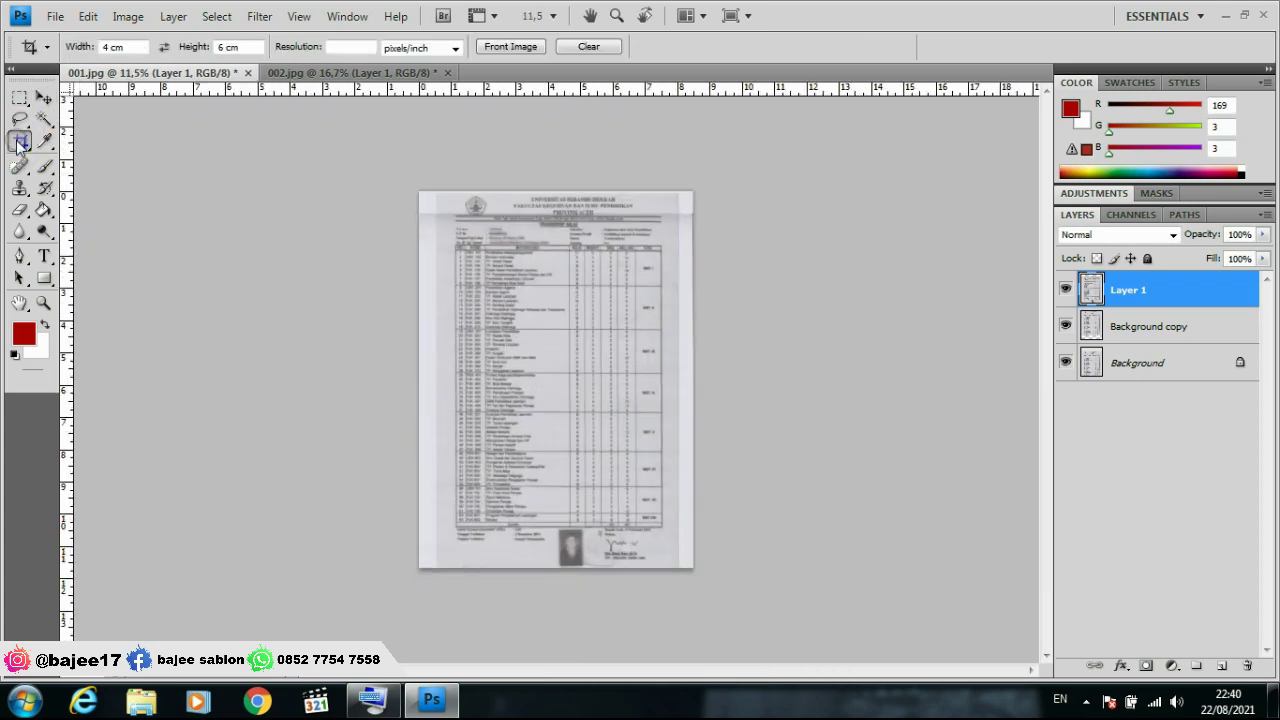
left_click(119, 47)
double_click(134, 44)
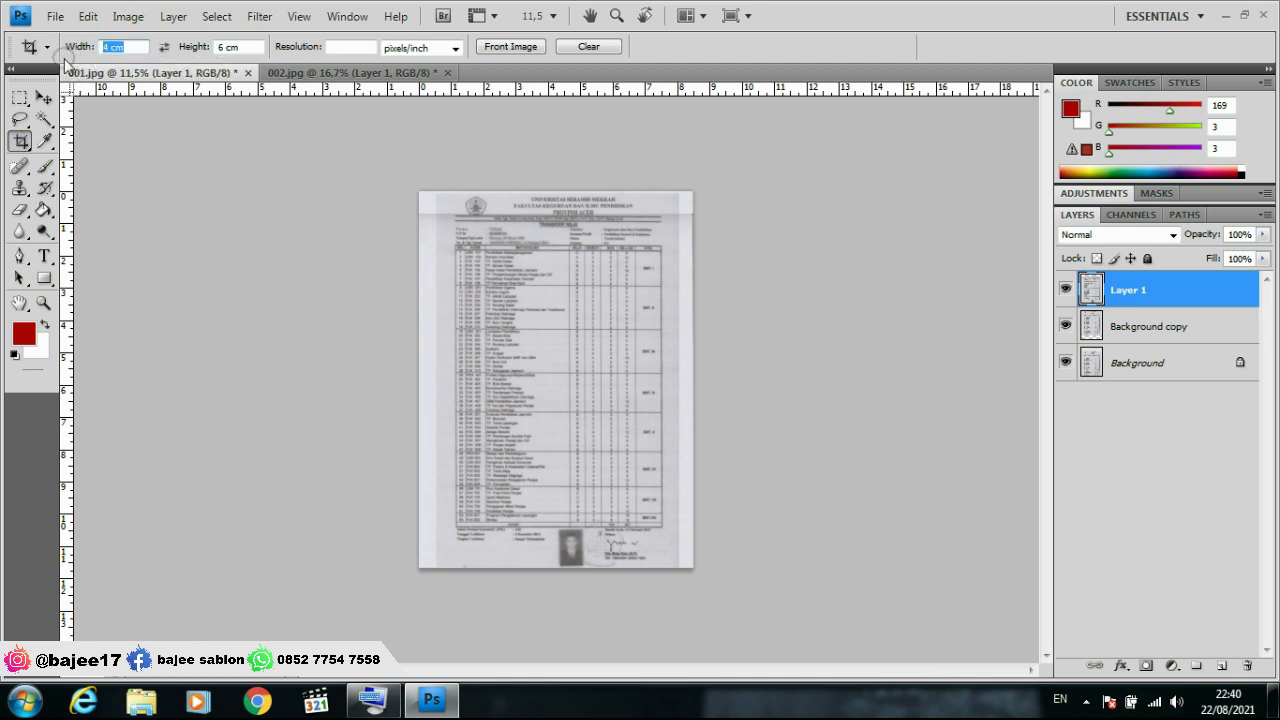
type("0")
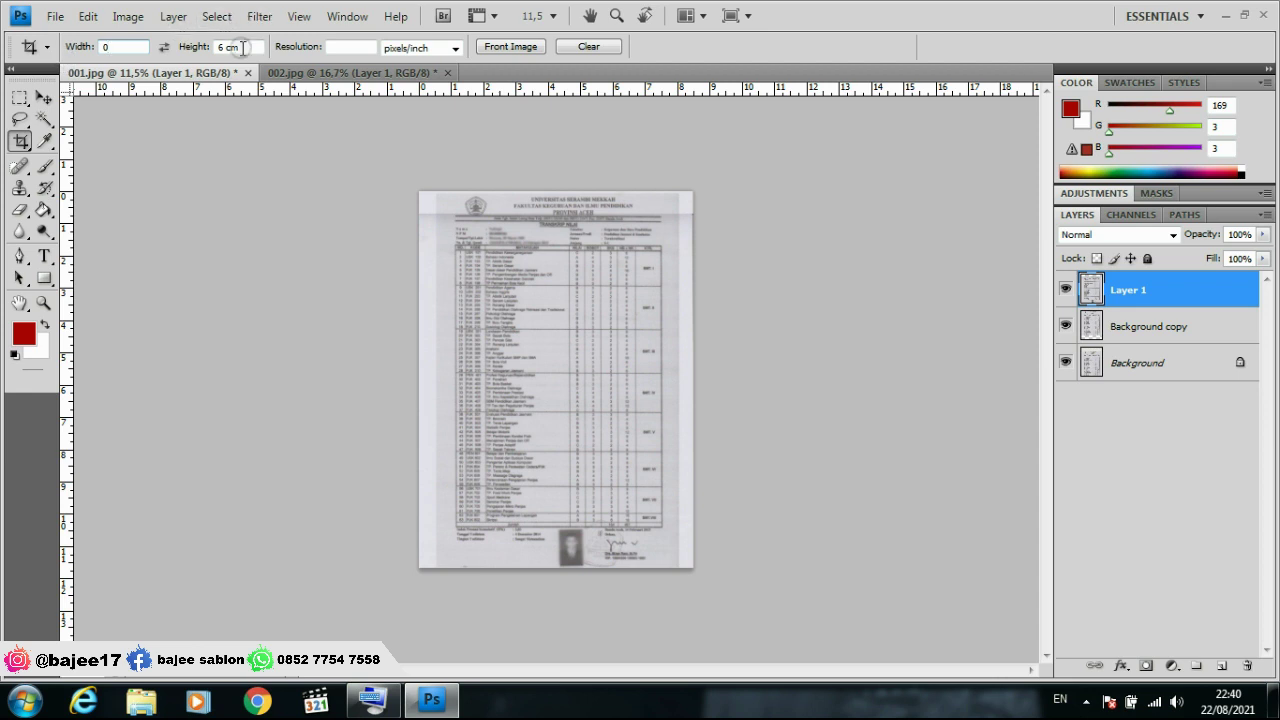
left_click(229, 46)
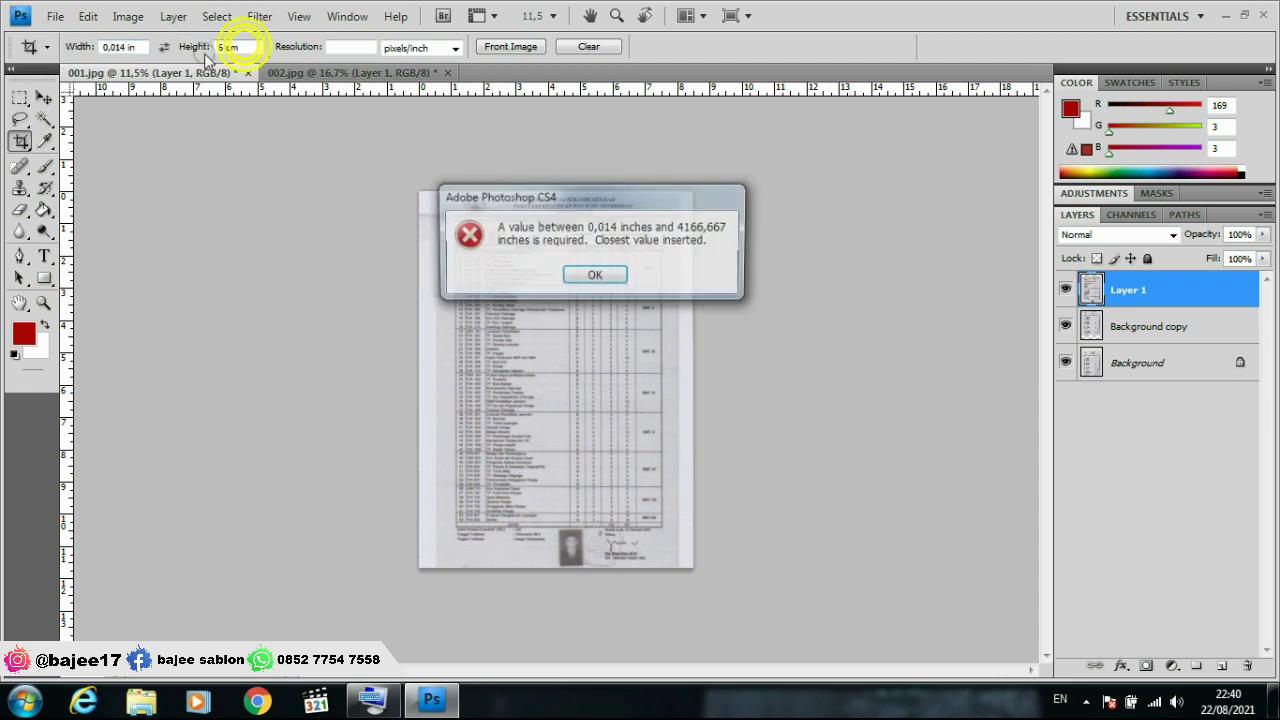
left_click(575, 278)
key("BackSpace")
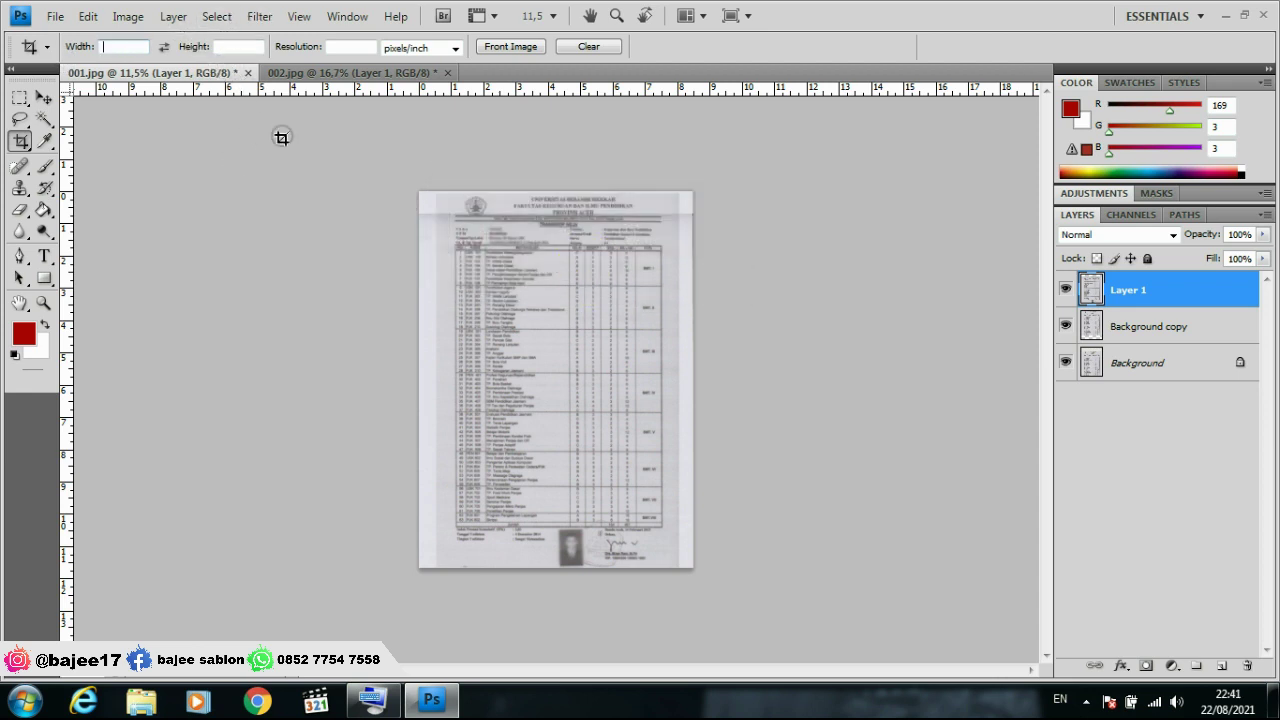
- Draw a crop box around the transcript page and extend its left edge slightly
left_click_drag(440, 191, 680, 568)
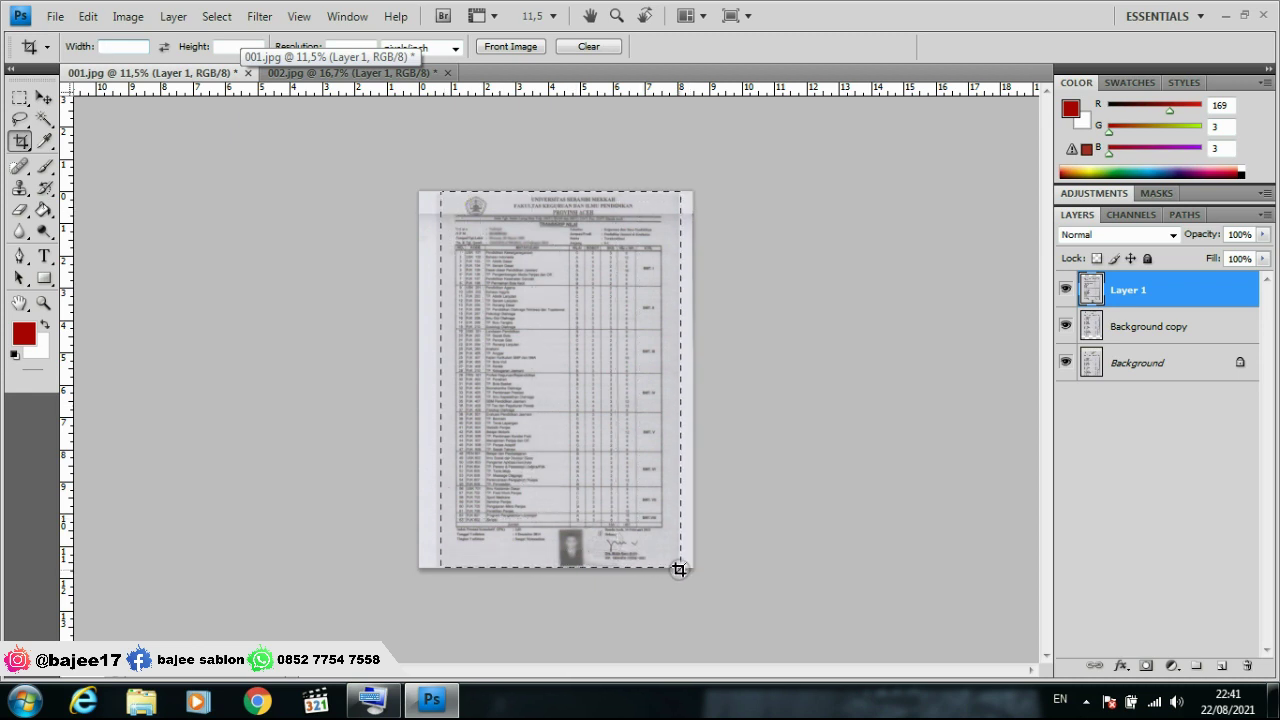
left_click_drag(680, 568, 680, 568)
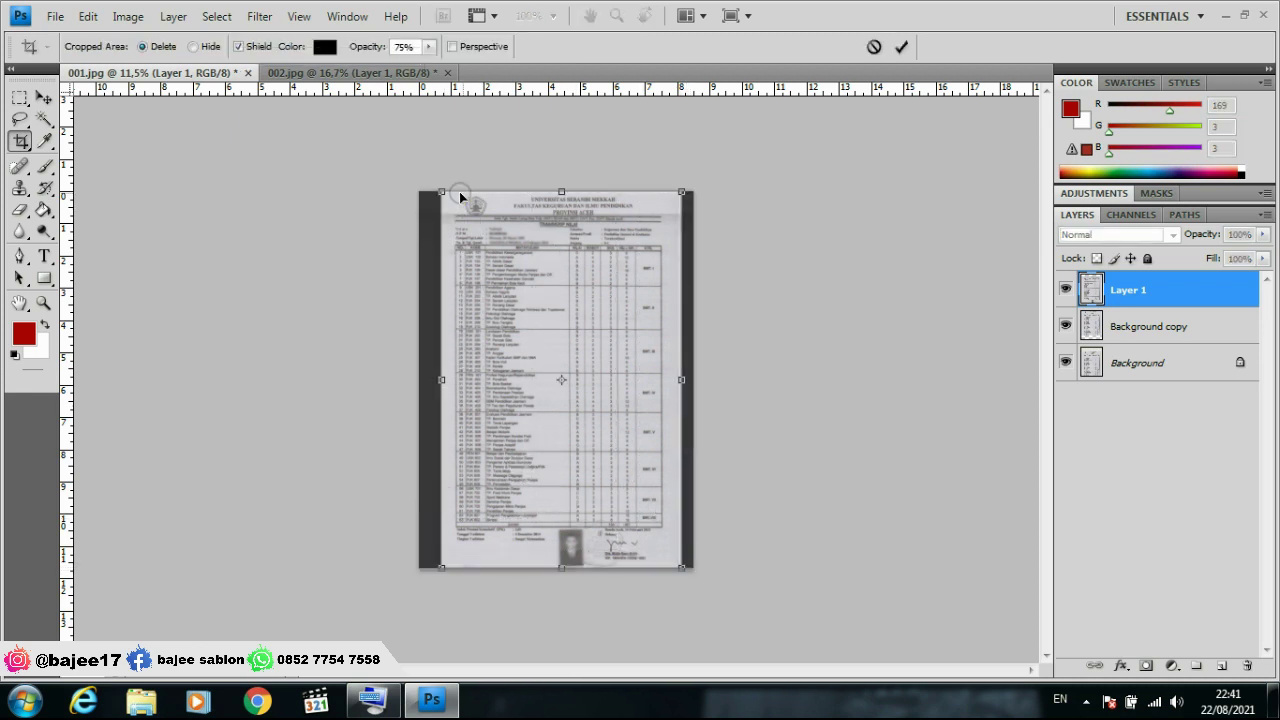
scroll(434, 408, "up", 2)
scroll(391, 371, "up", 2)
scroll(384, 394, "up", 2)
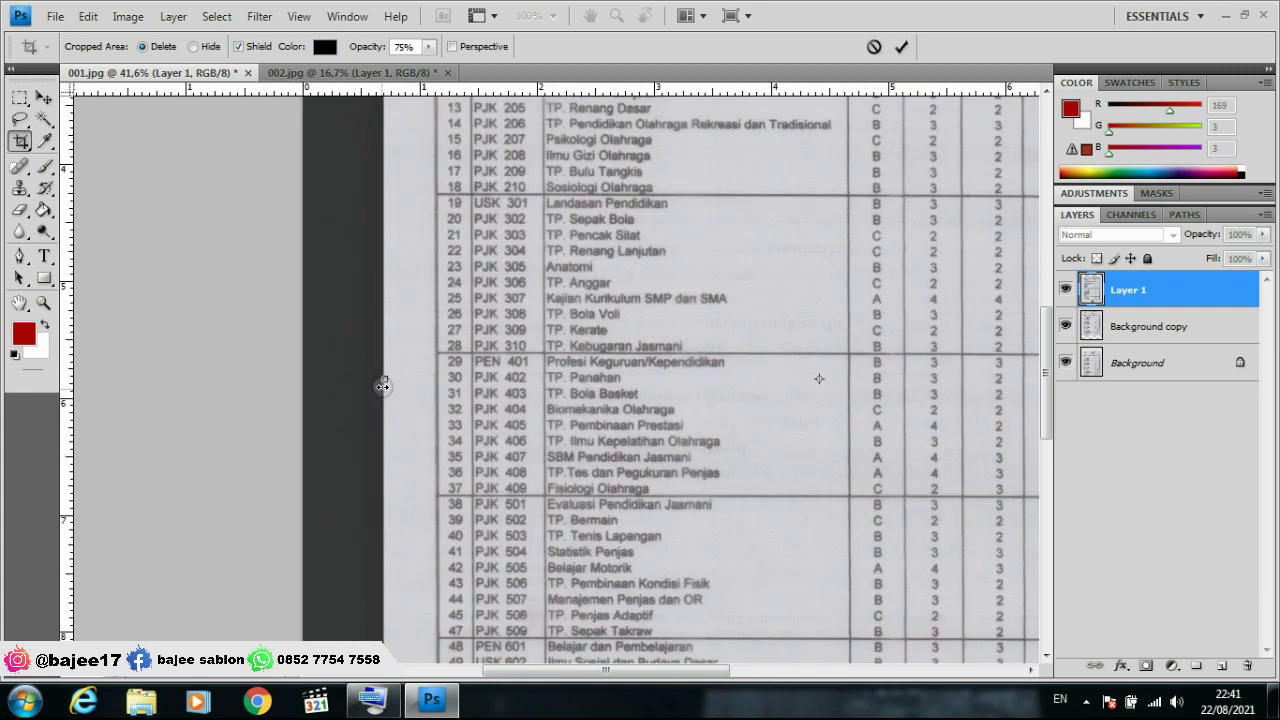
left_click_drag(382, 380, 376, 380)
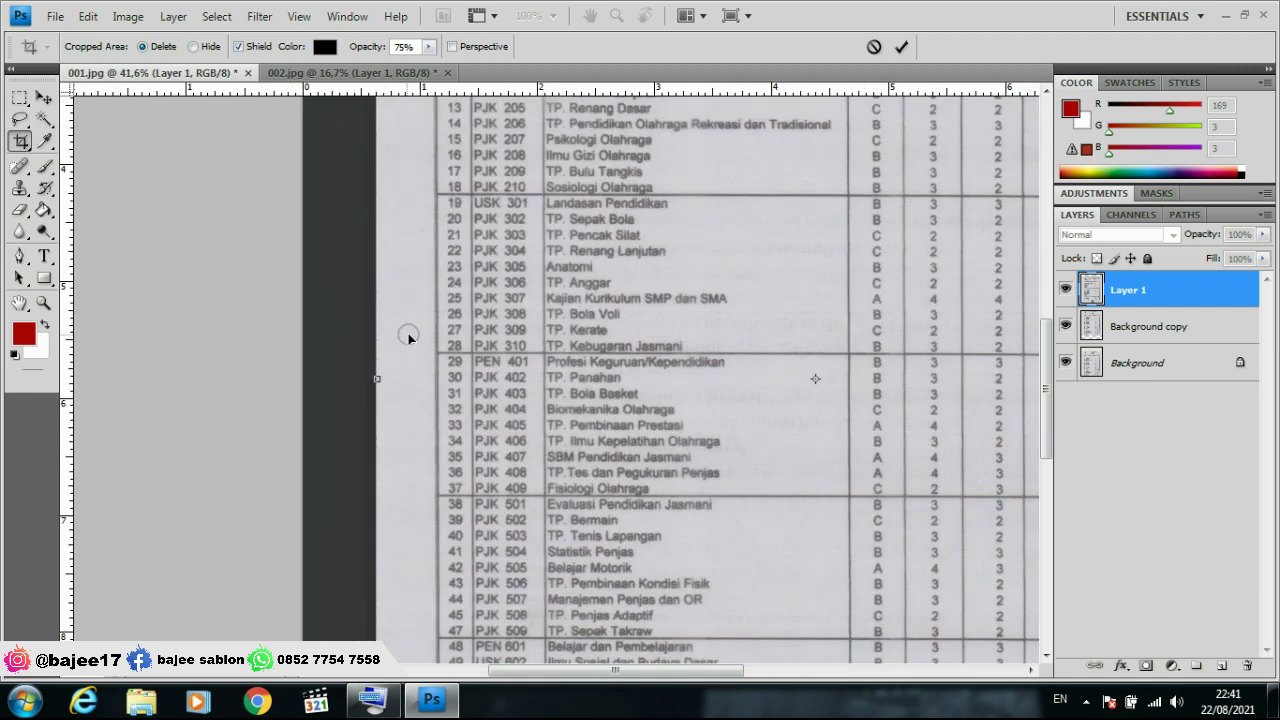
- Pull the crop's right edge slightly inward and apply the crop
scroll(408, 337, "down", 2)
scroll(406, 314, "down", 2)
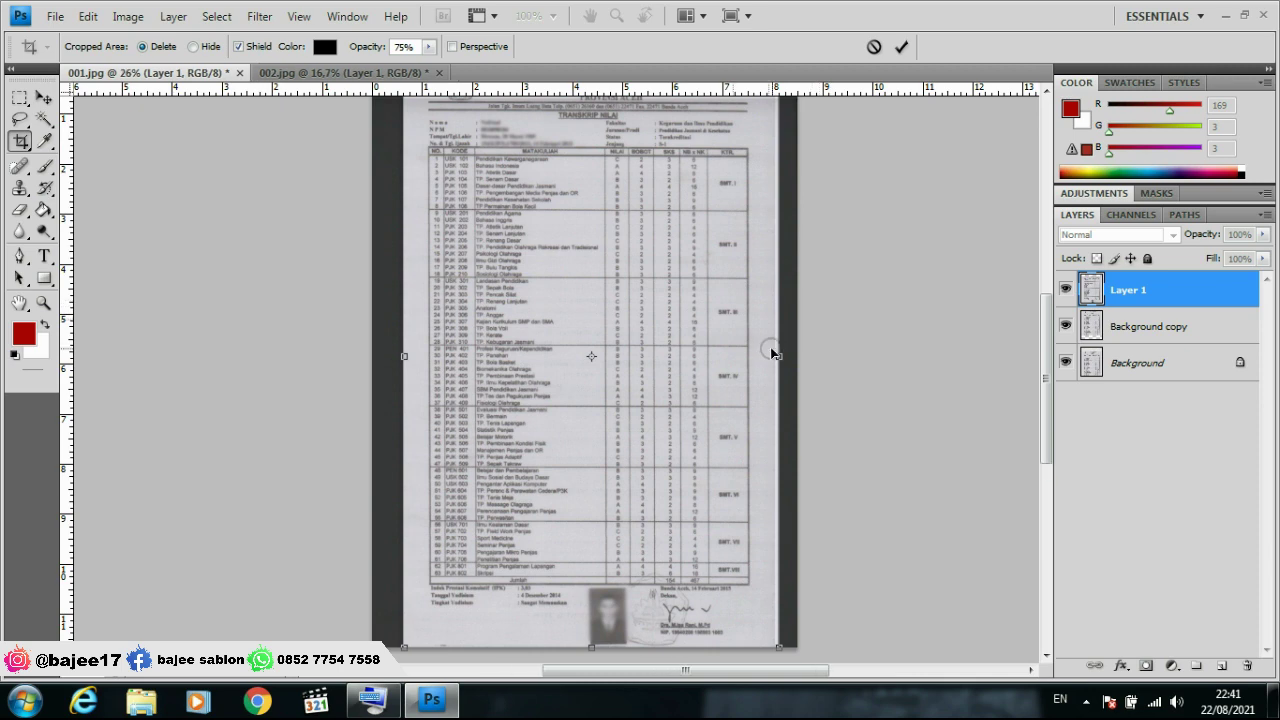
scroll(769, 349, "up", 2)
scroll(771, 351, "up", 2)
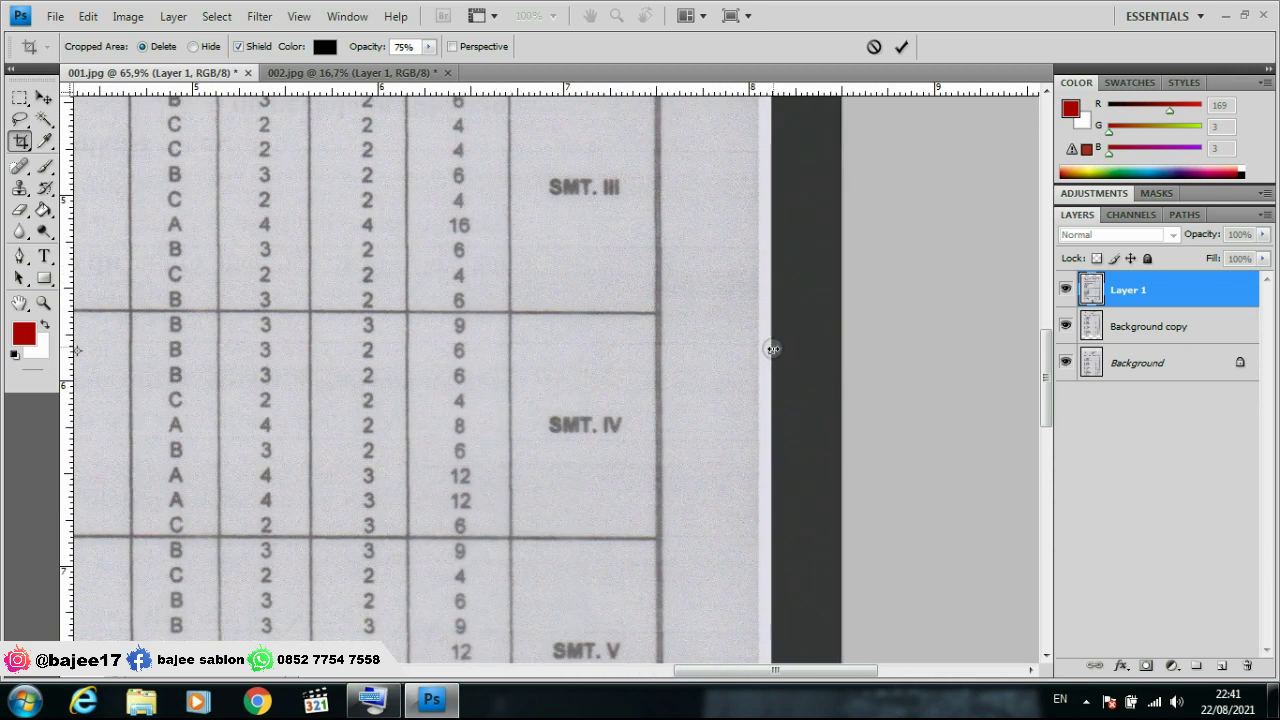
left_click_drag(771, 353, 760, 363)
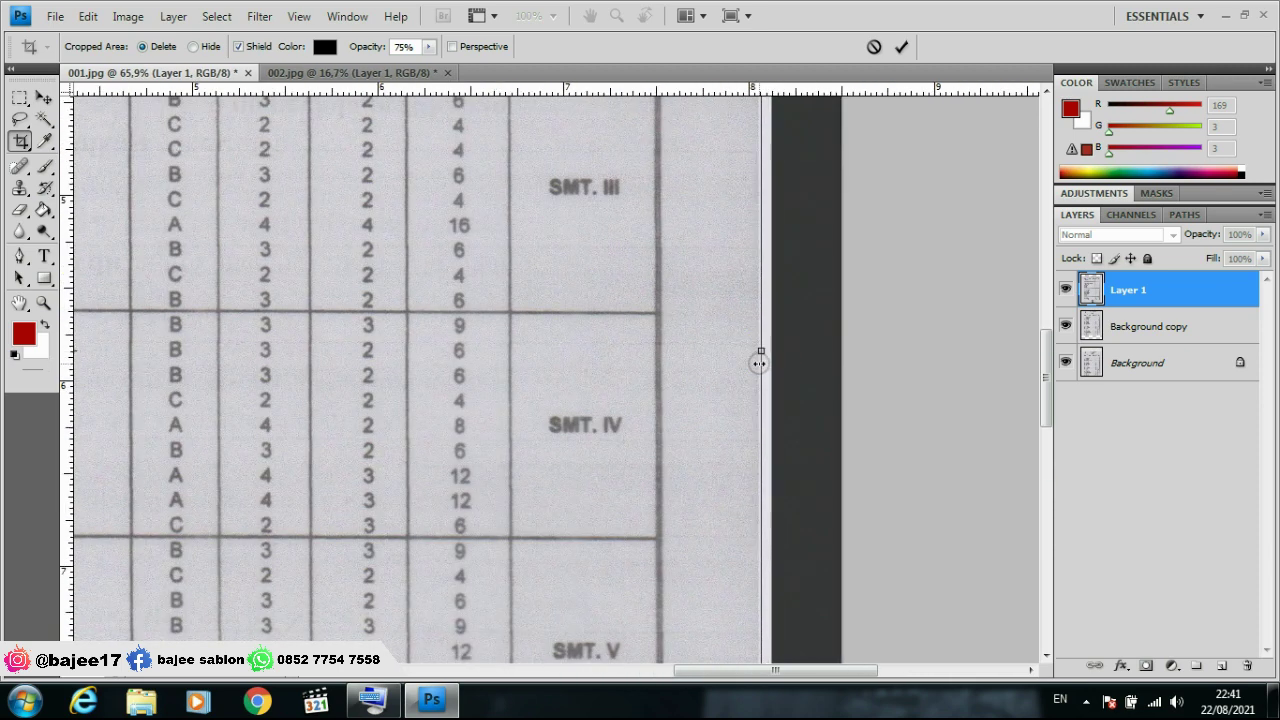
scroll(760, 360, "down", 2)
scroll(670, 328, "down", 3)
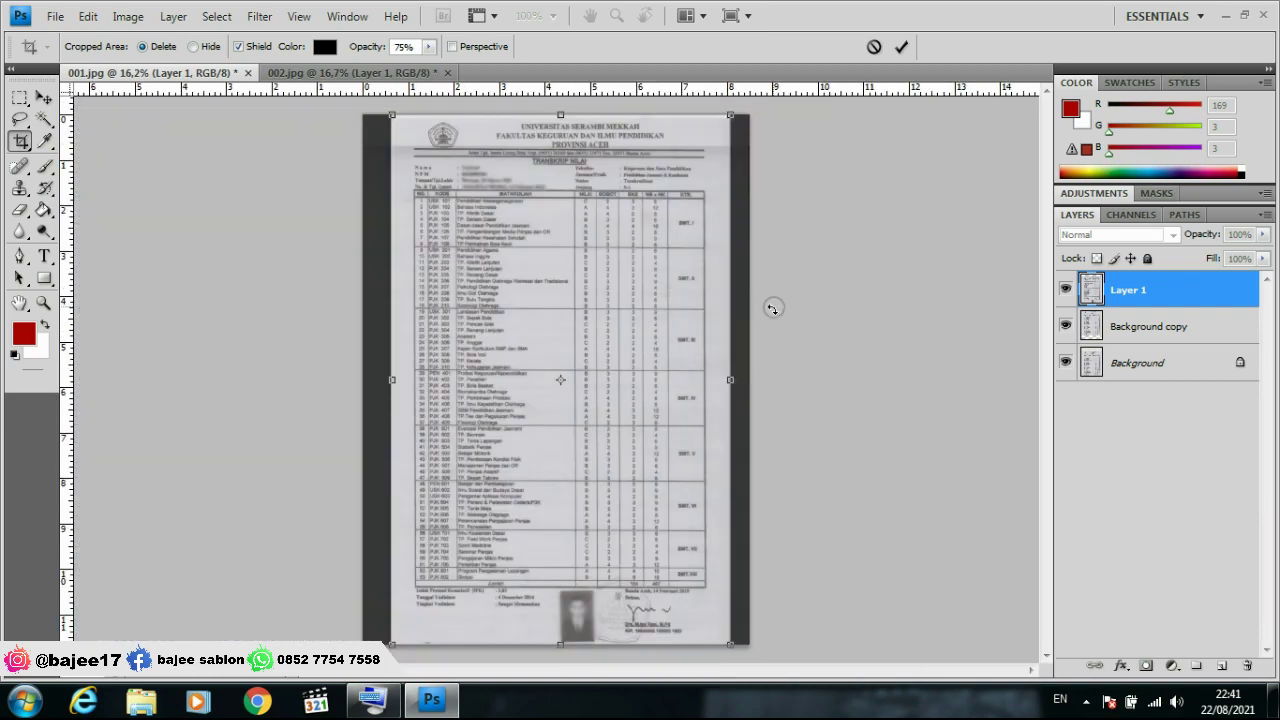
scroll(769, 306, "down", 3)
scroll(505, 395, "up", 1)
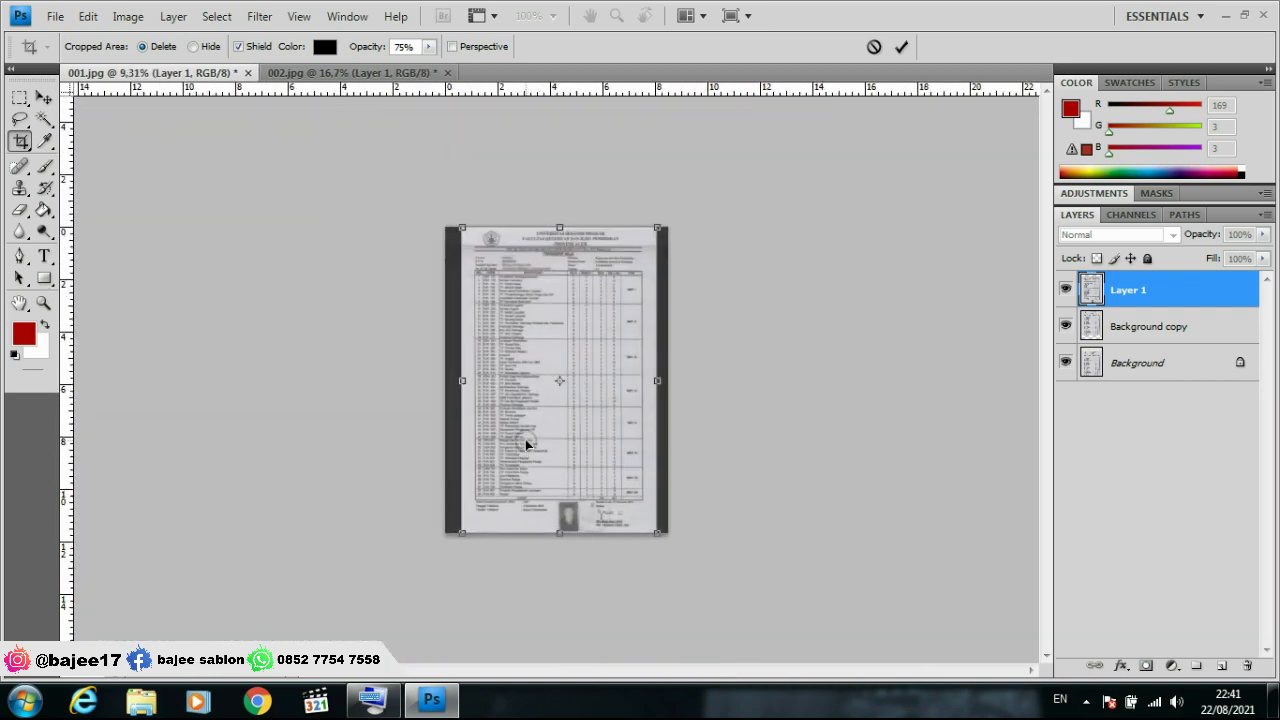
key("Return")
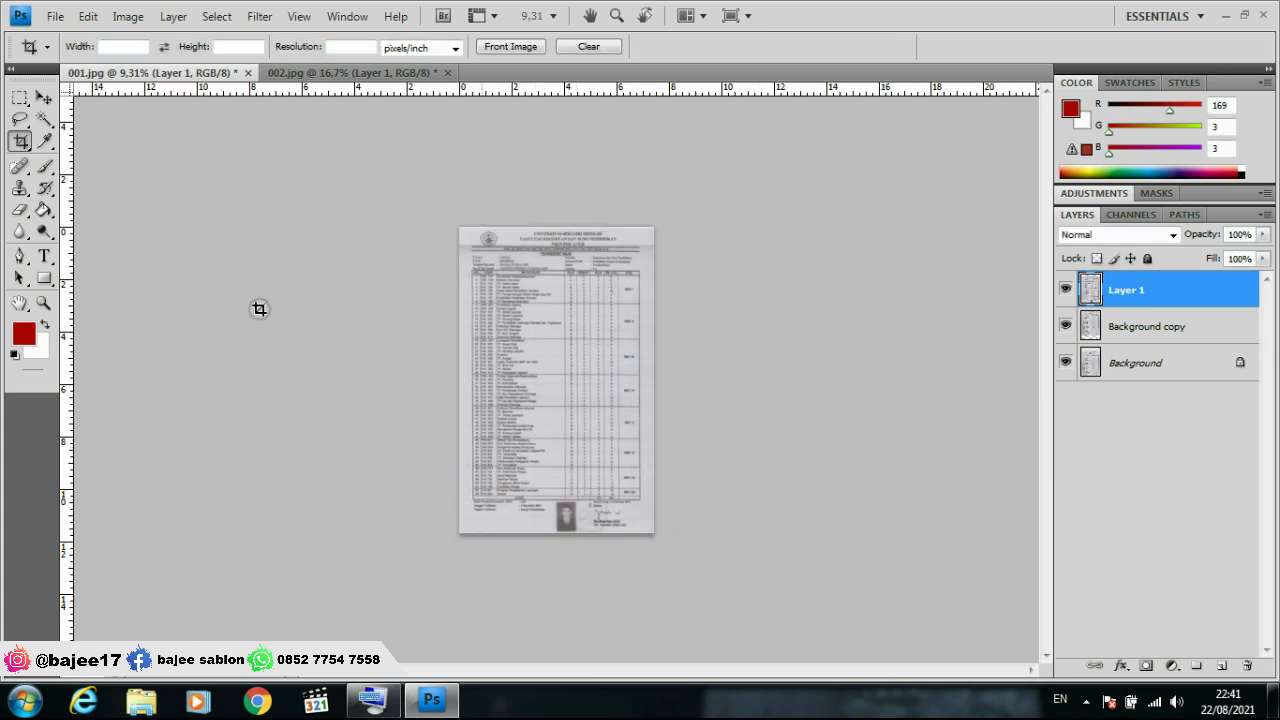
left_click(44, 98)
left_click(323, 249)
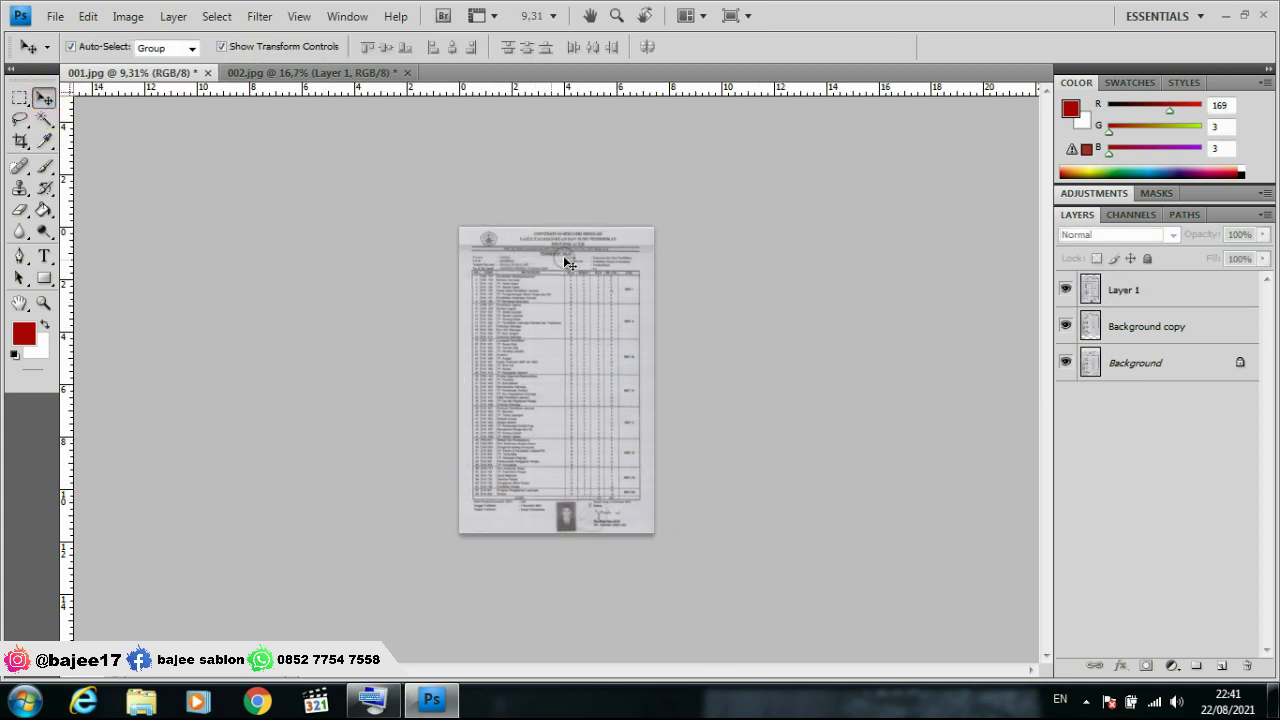
scroll(580, 230, "up", 1)
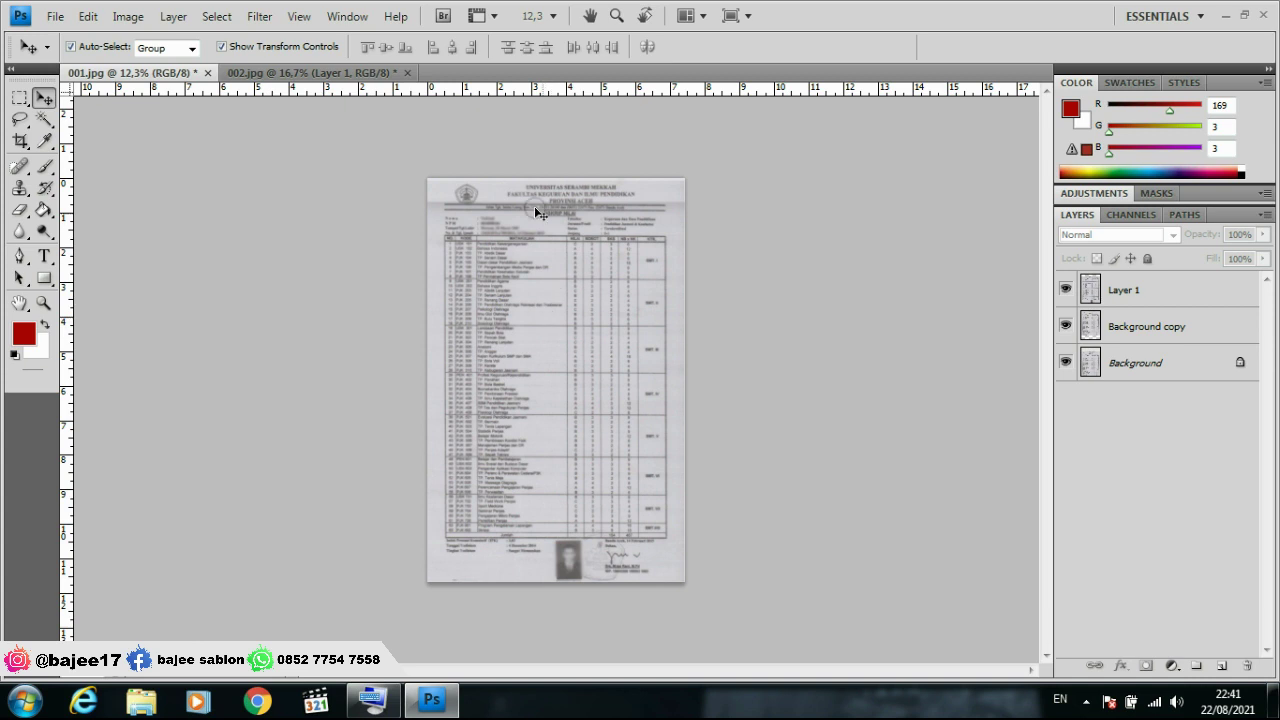
scroll(509, 163, "up", 1)
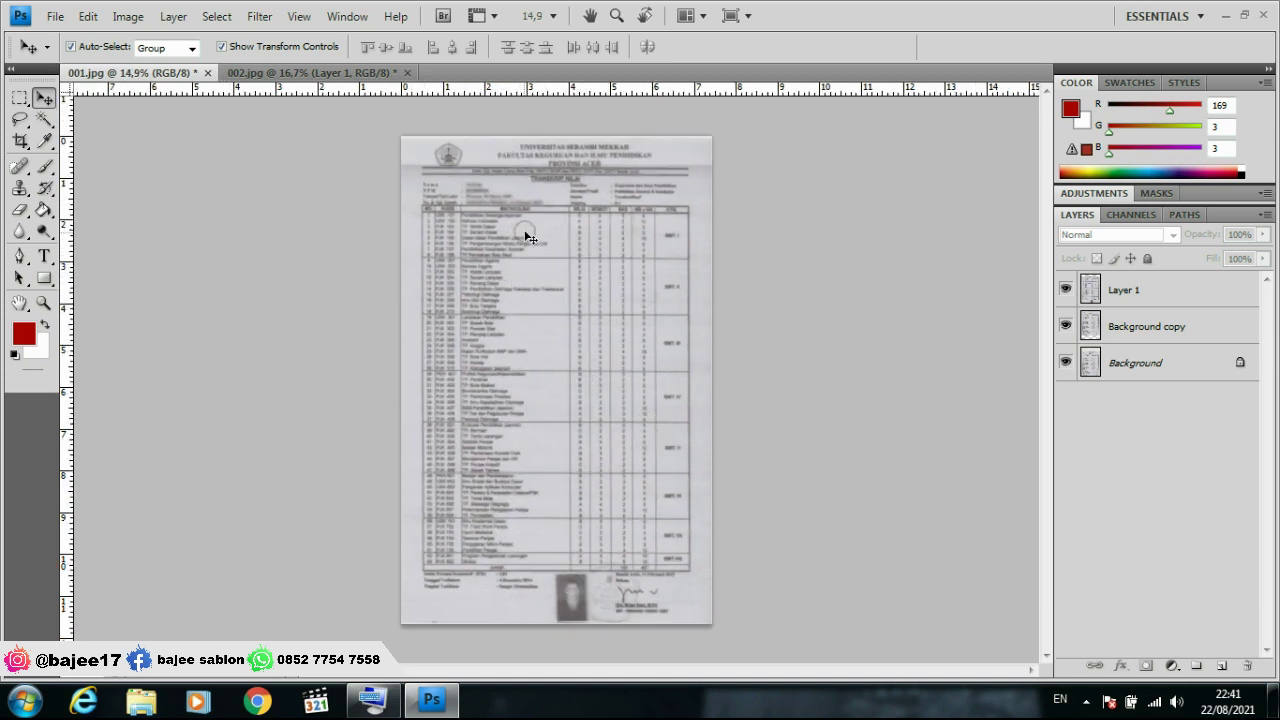
scroll(512, 128, "up", 1)
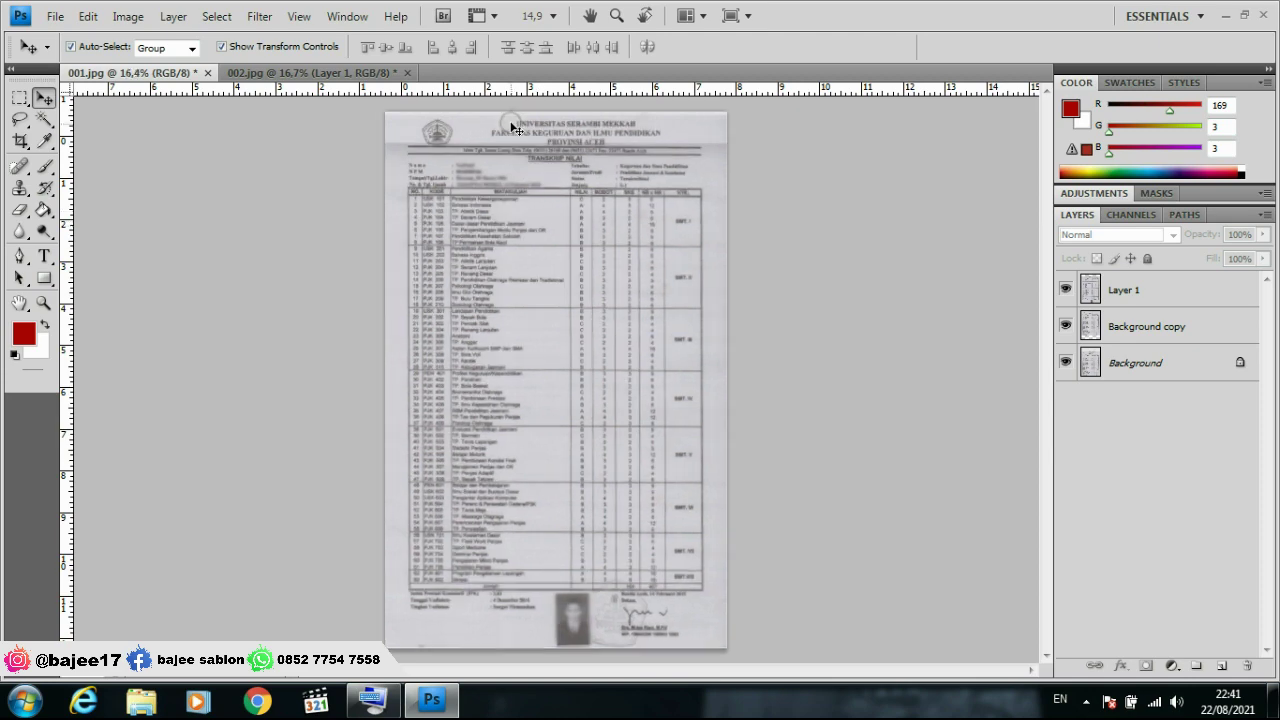
scroll(603, 313, "up", 1)
scroll(603, 313, "down", 2)
scroll(558, 134, "up", 1)
scroll(557, 126, "up", 1)
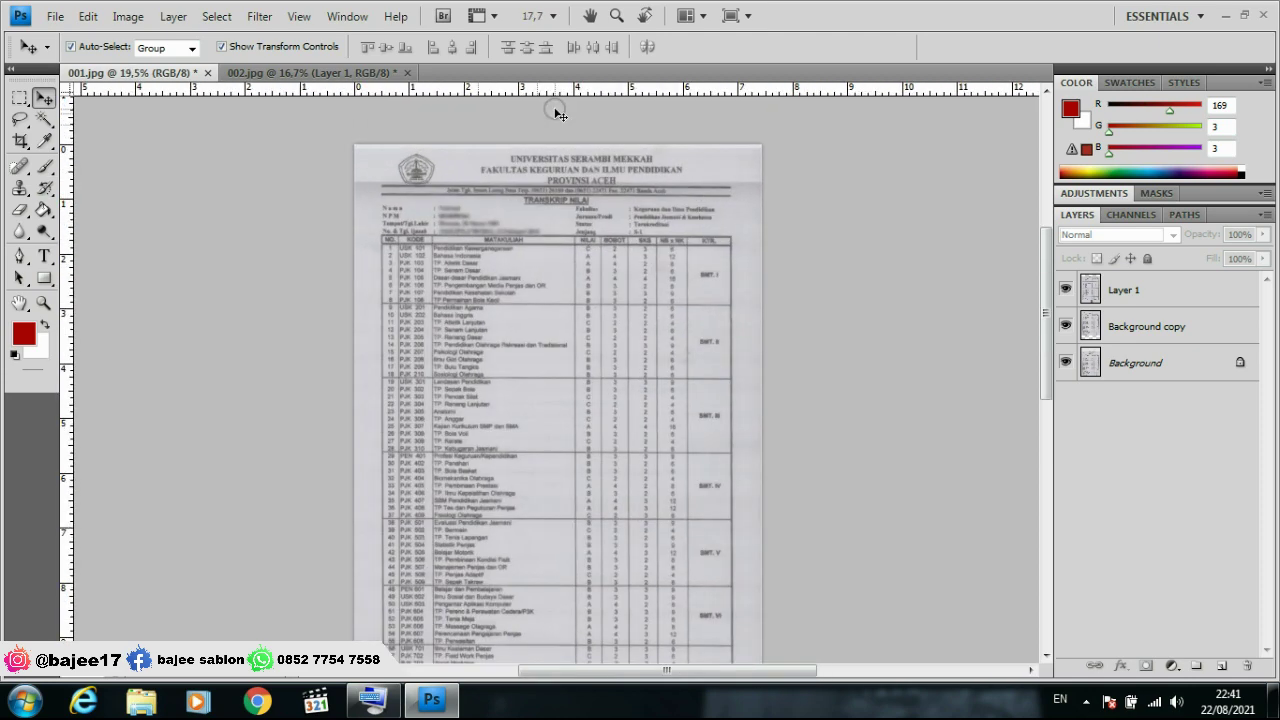
scroll(557, 124, "up", 2)
scroll(557, 116, "up", 1)
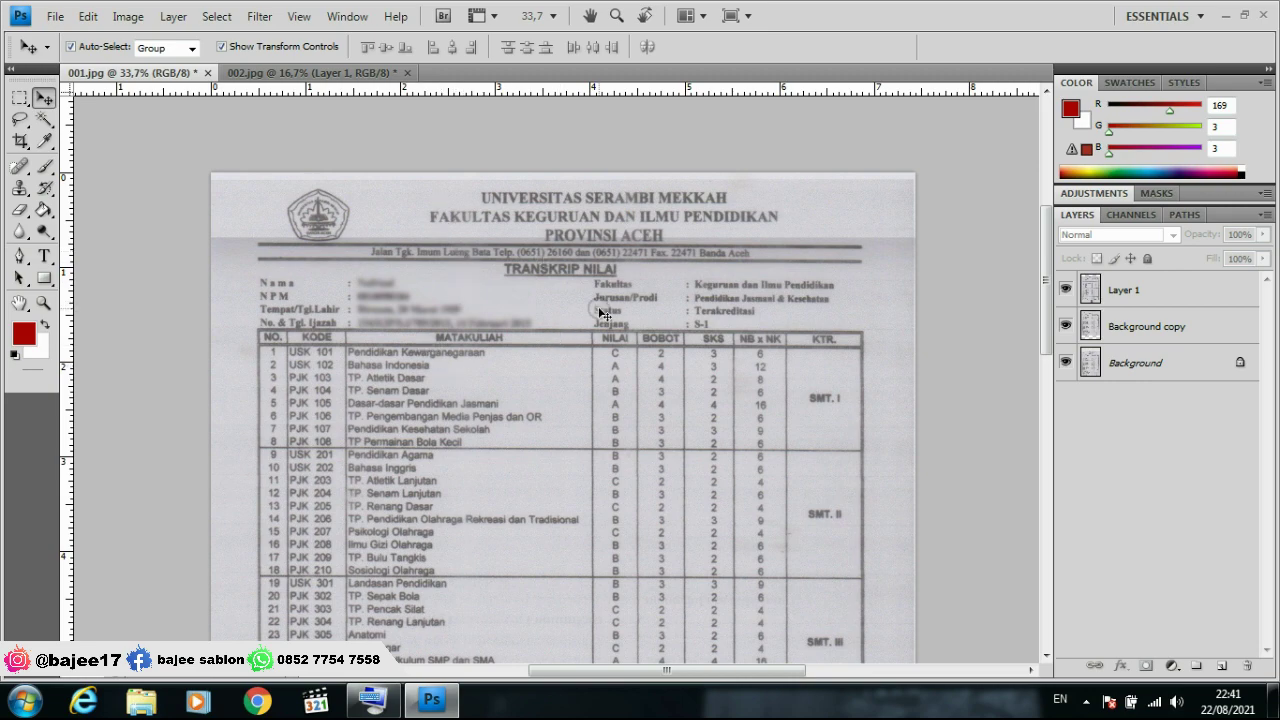
scroll(588, 240, "up", 1)
scroll(314, 208, "up", 1)
scroll(450, 231, "up", 1)
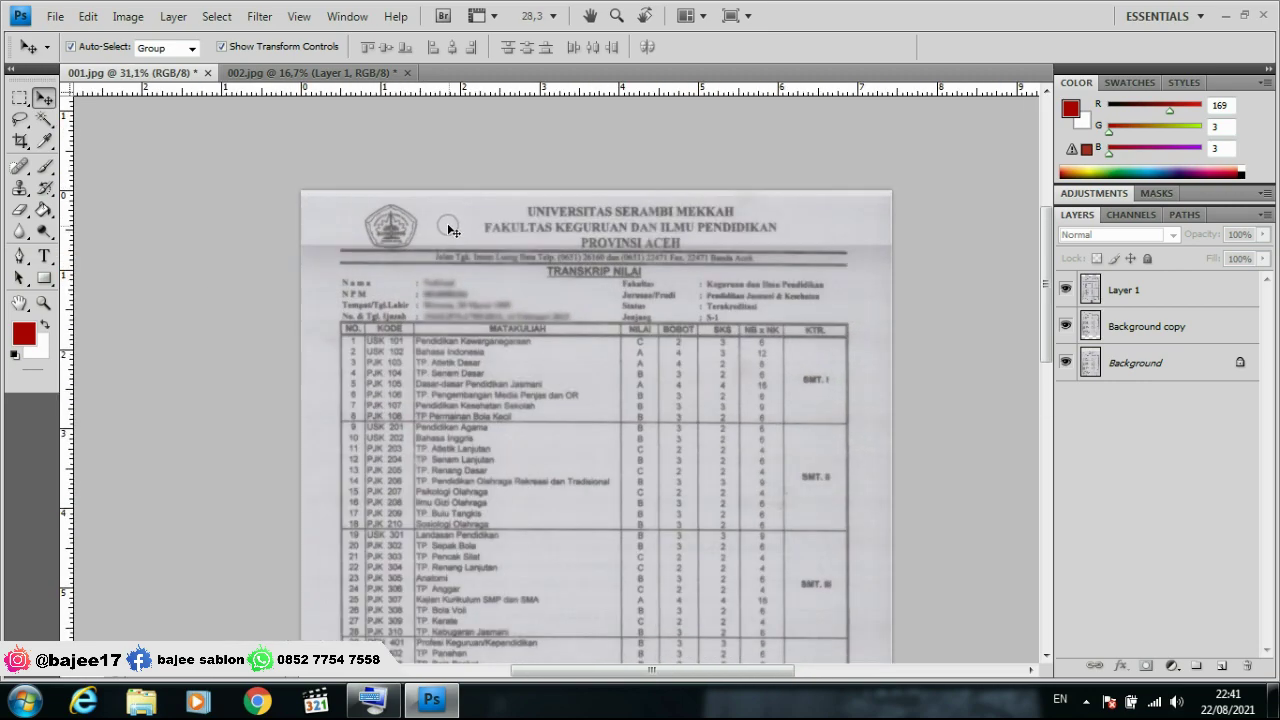
scroll(483, 246, "up", 1)
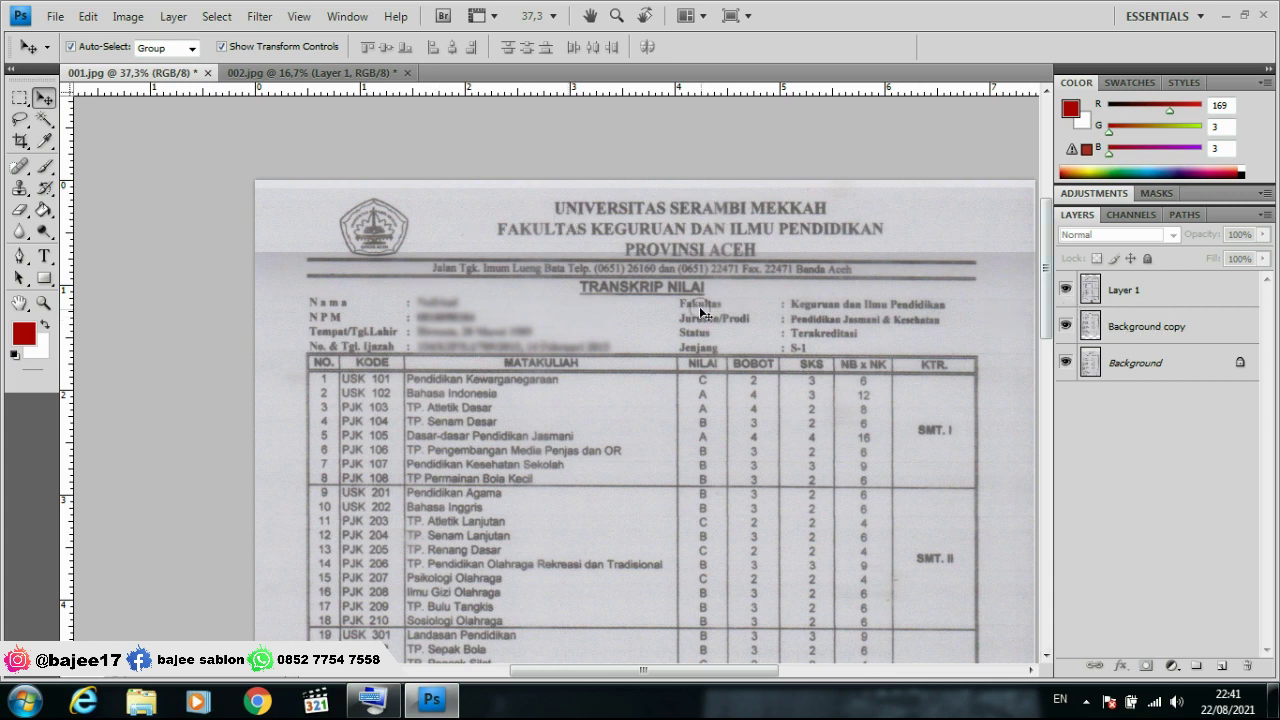
scroll(473, 255, "down", 4)
scroll(668, 237, "up", 2)
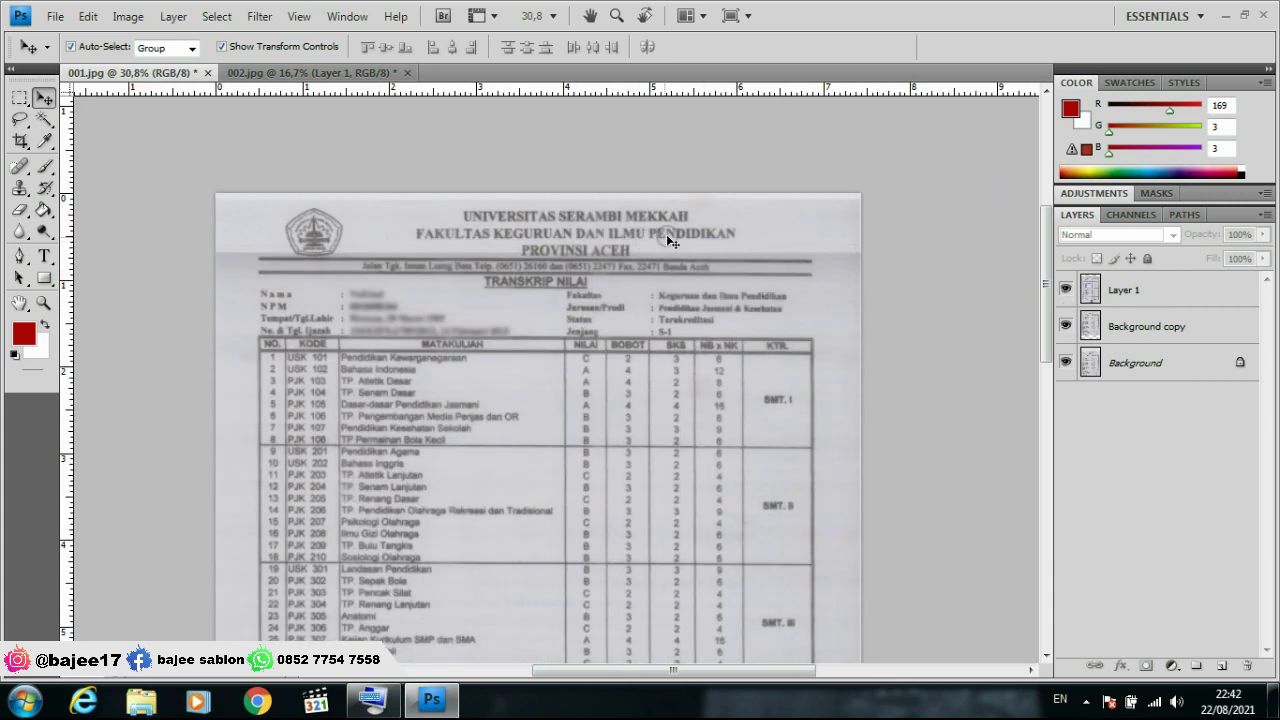
left_click(688, 293)
left_click(1110, 290)
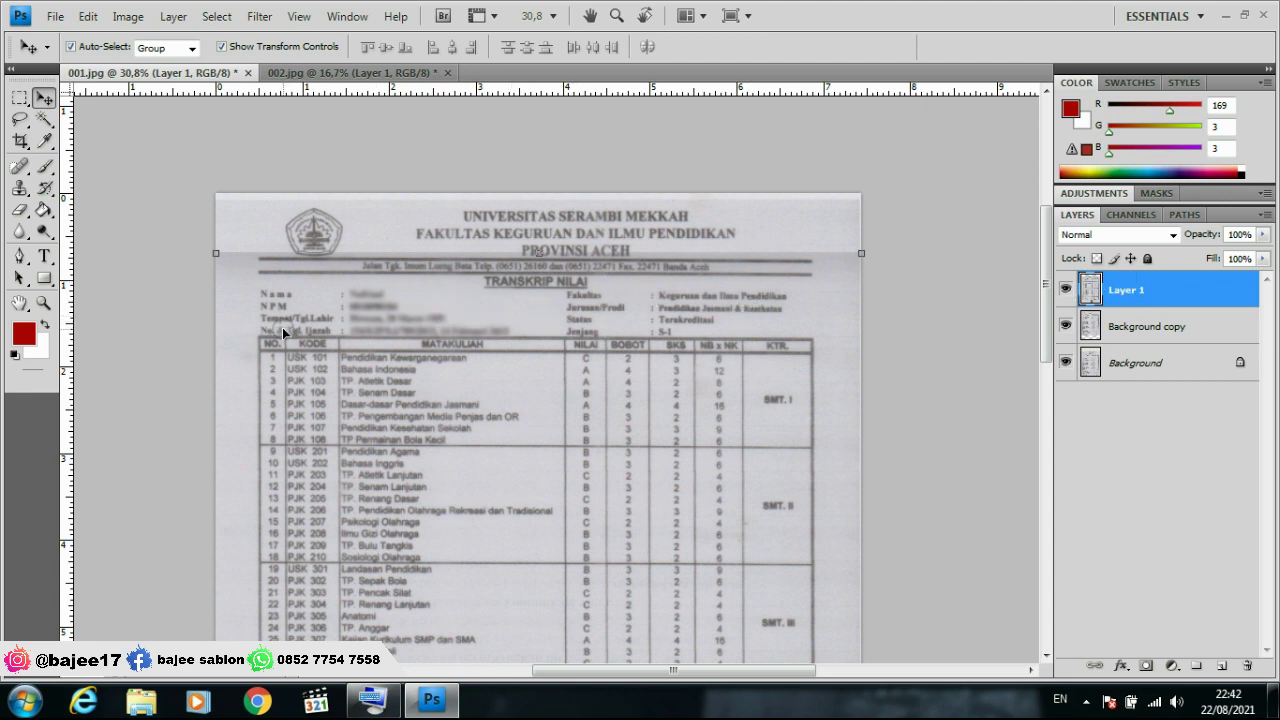
- Open Brightness/Contrast for Layer 1 and settle on Brightness 27 with Contrast 0
left_click(171, 24)
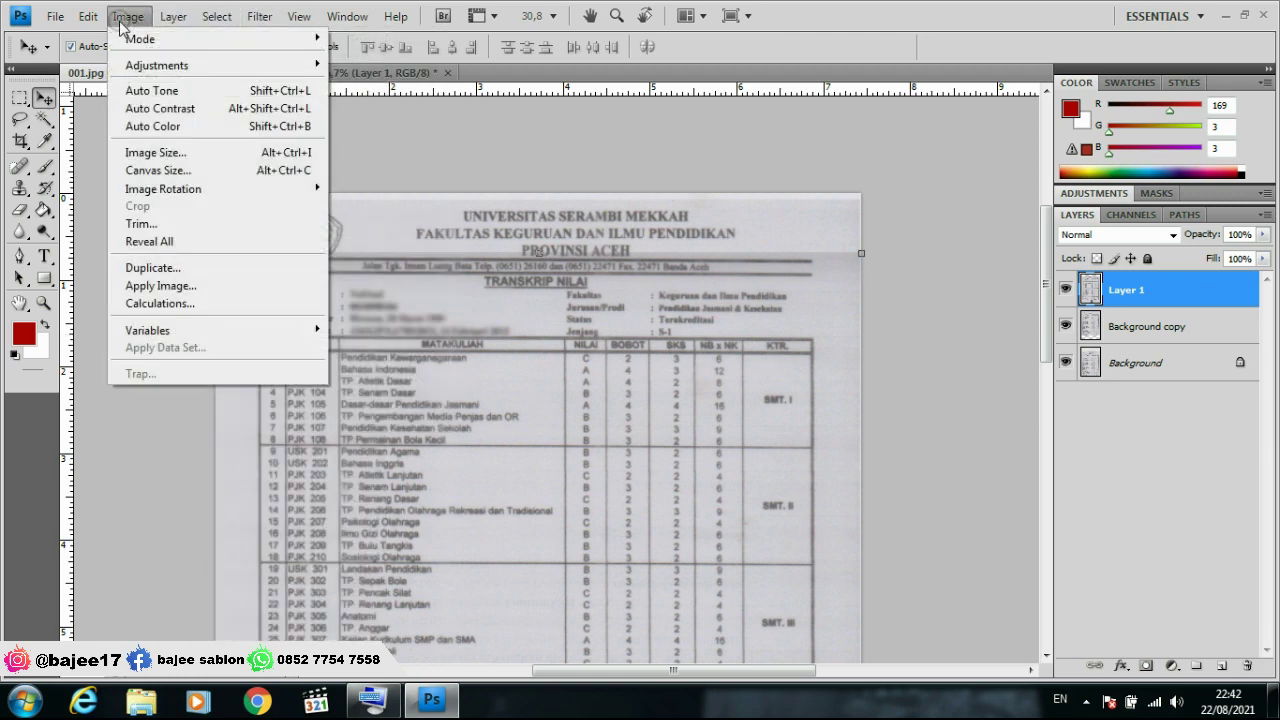
mouse_move(157, 65)
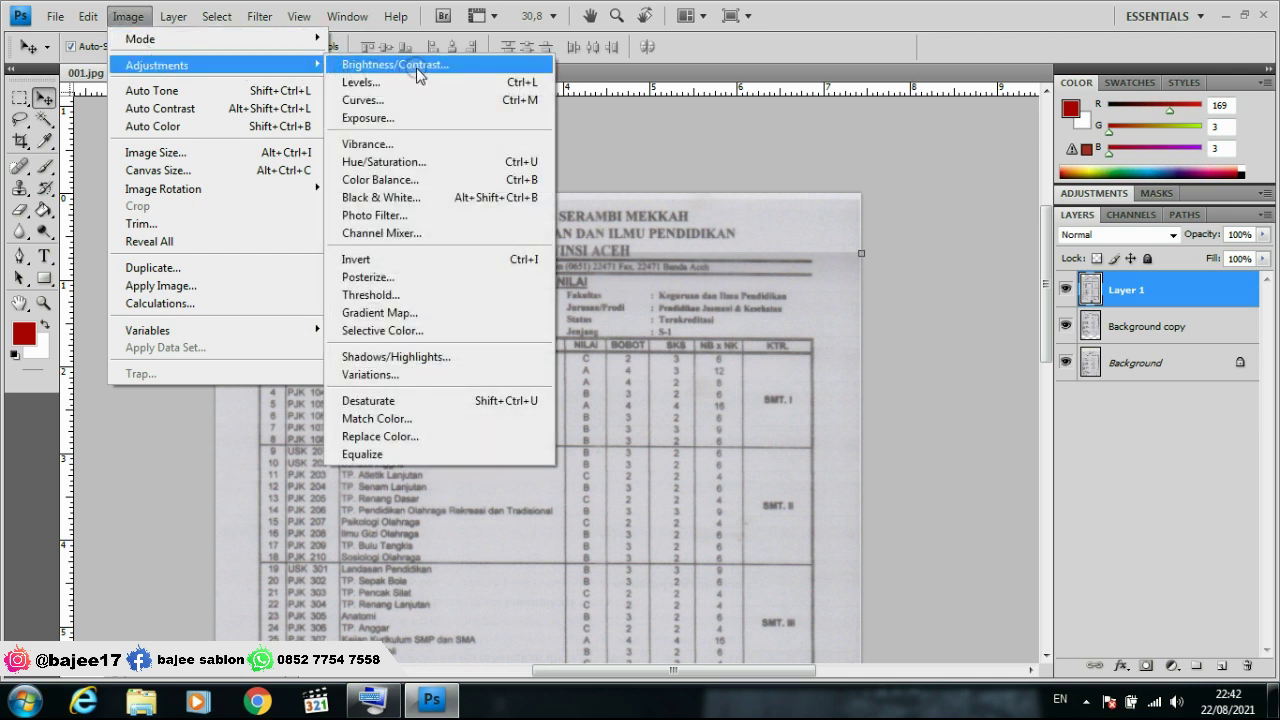
left_click(417, 65)
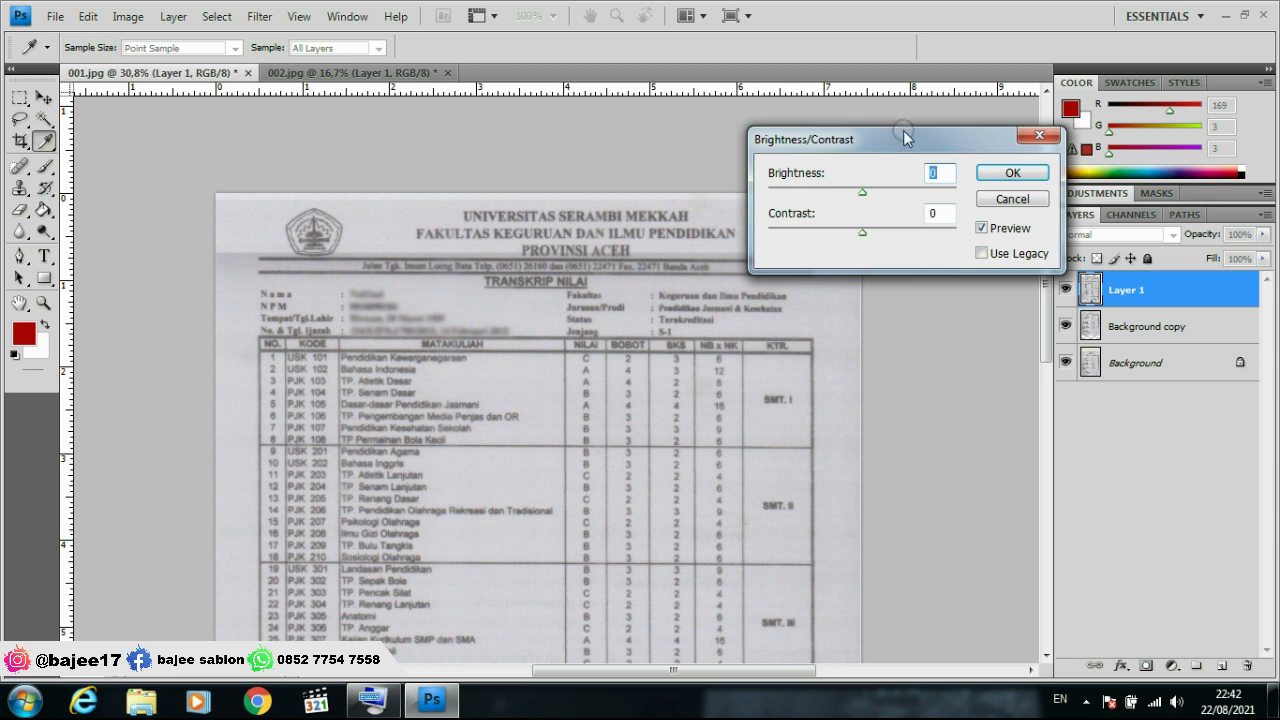
mouse_move(903, 130)
left_mouse_down()
mouse_move(960, 290)
mouse_move(657, 325)
left_mouse_up()
key("Up")
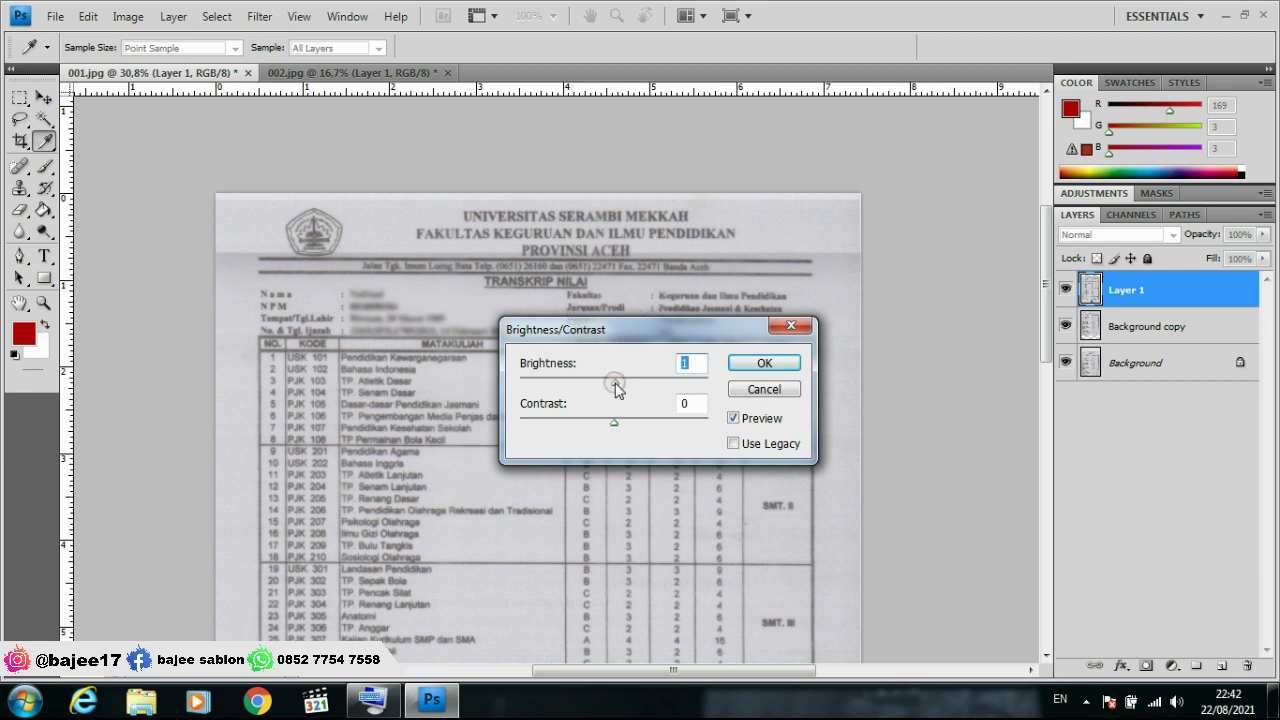
left_click_drag(616, 388, 627, 389)
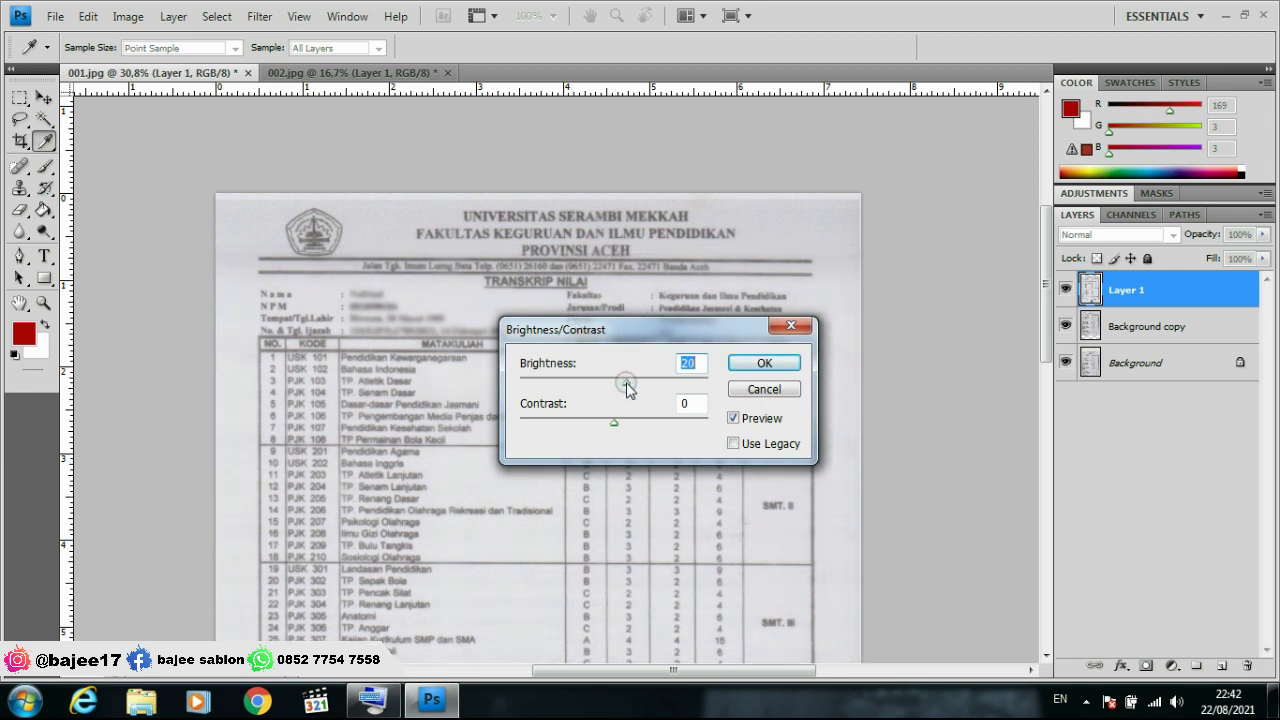
mouse_move(627, 389)
left_mouse_down()
mouse_move(552, 387)
mouse_move(686, 390)
mouse_move(600, 379)
mouse_move(611, 386)
left_mouse_up()
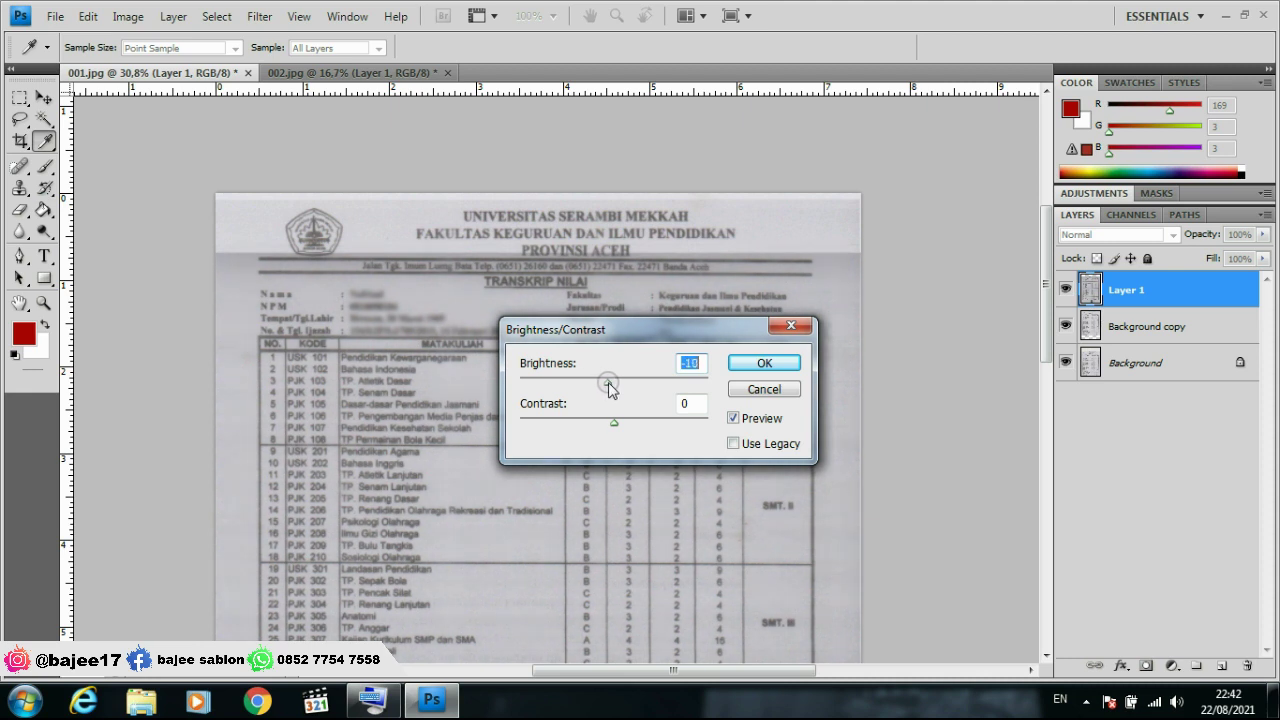
left_click_drag(609, 386, 612, 388)
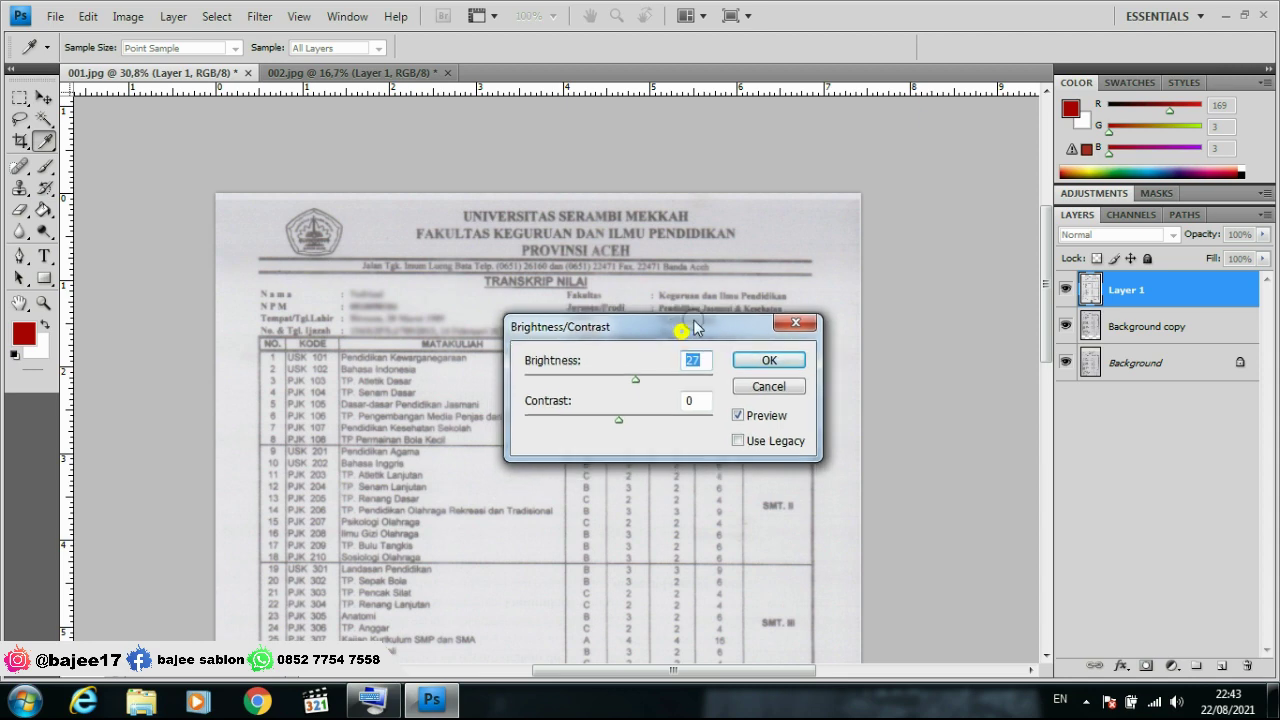
mouse_move(683, 337)
left_mouse_down()
mouse_move(824, 313)
mouse_move(657, 331)
left_mouse_up()
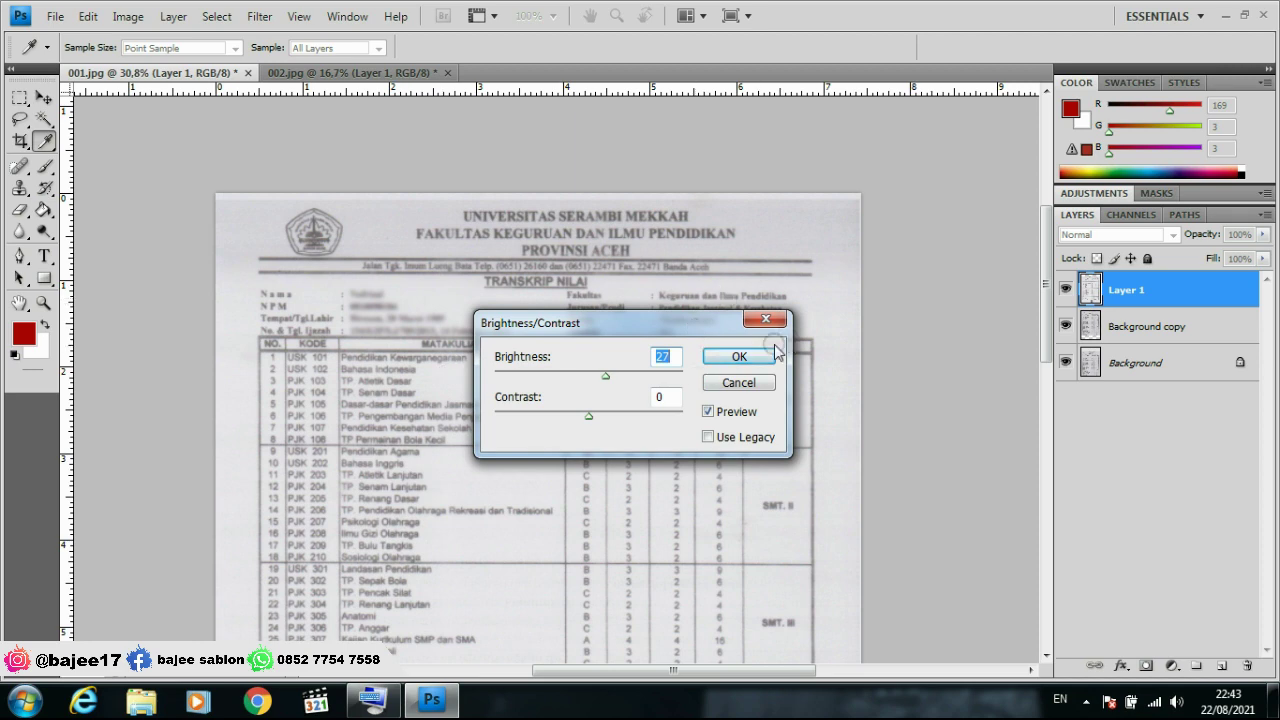
- Confirm the Brightness 27 adjustment and zoom in and out to inspect the lighter page
left_click(737, 357)
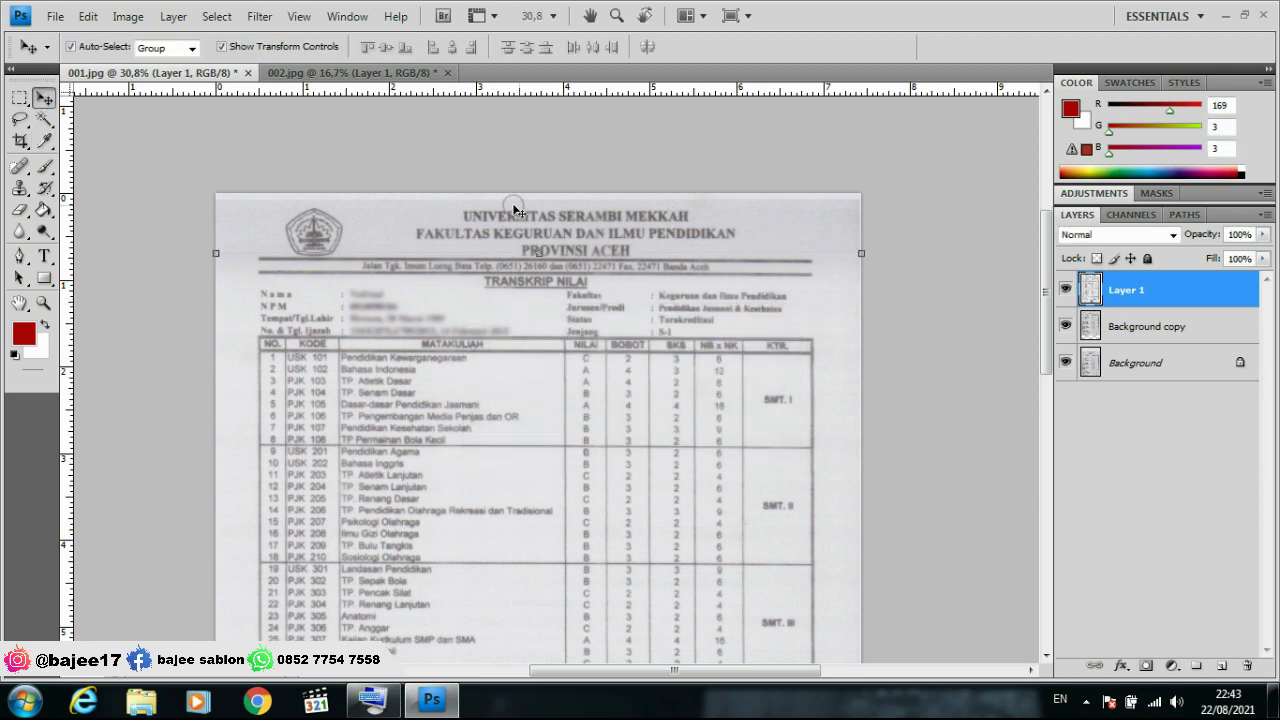
scroll(541, 276, "down", 3)
scroll(553, 280, "down", 1)
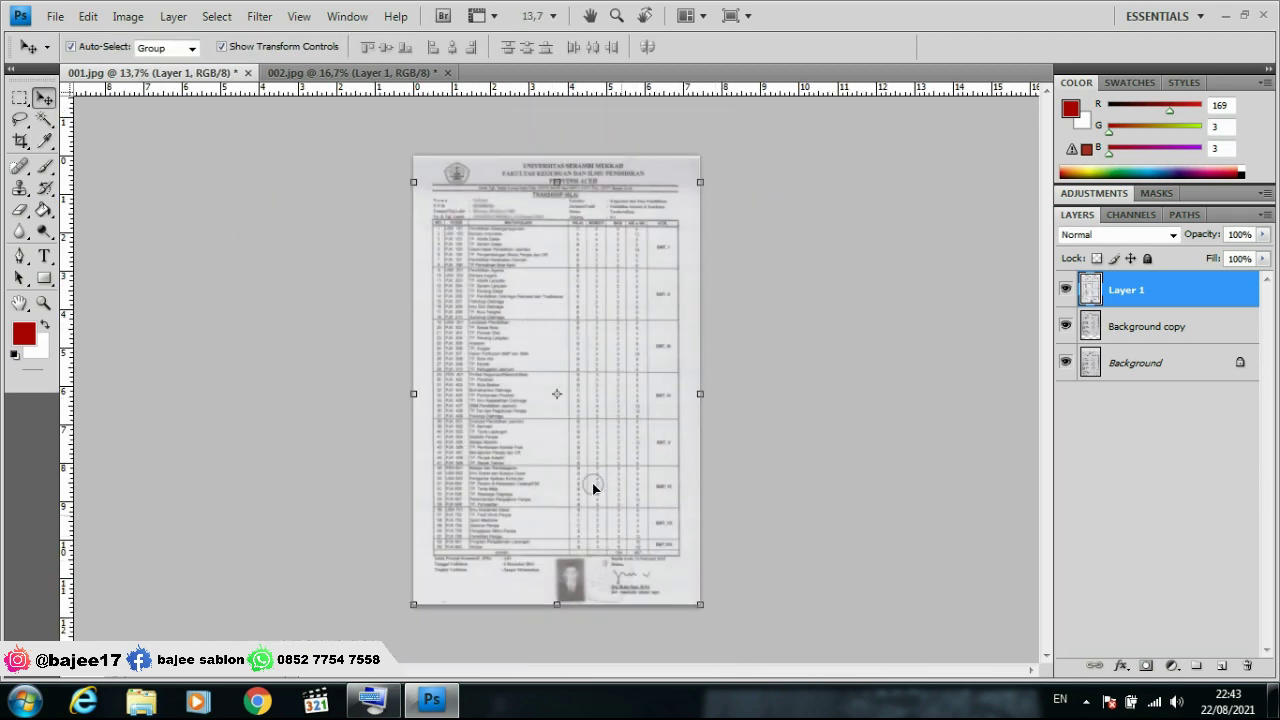
scroll(560, 465, "up", 2)
scroll(591, 506, "down", 1)
scroll(528, 96, "up", 2)
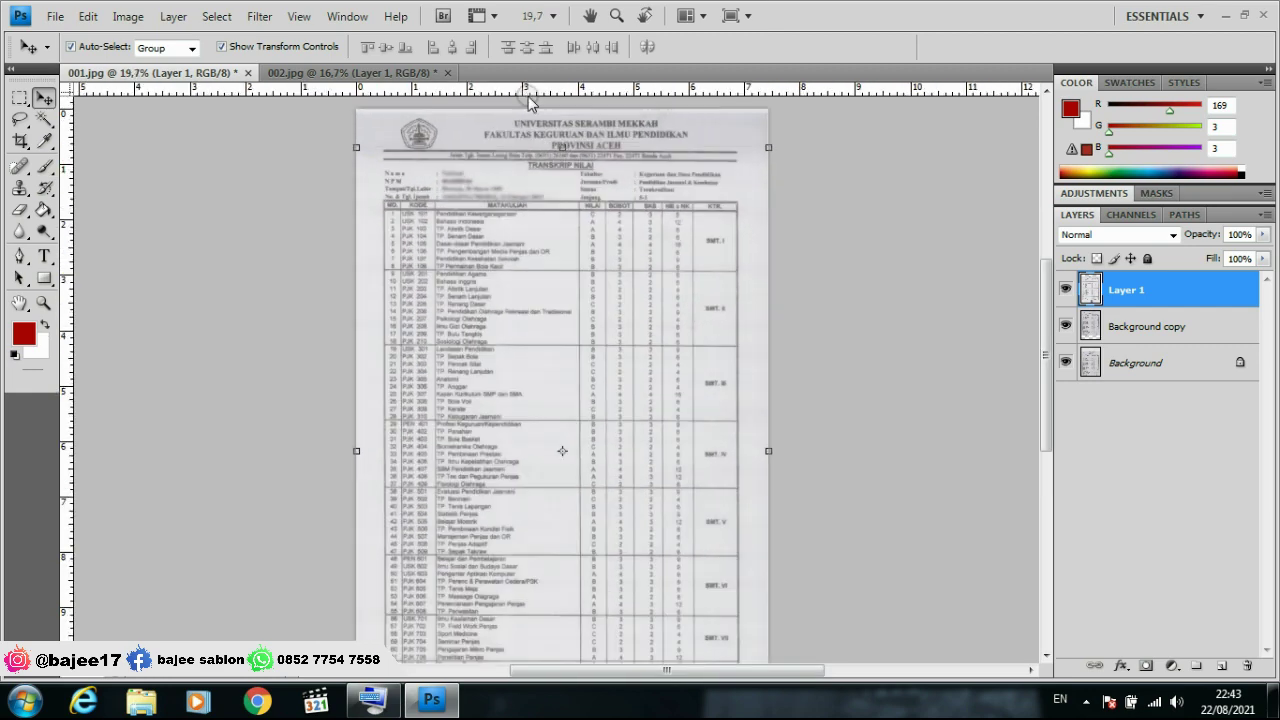
scroll(530, 96, "up", 1)
scroll(533, 96, "up", 1)
scroll(533, 96, "up", 1)
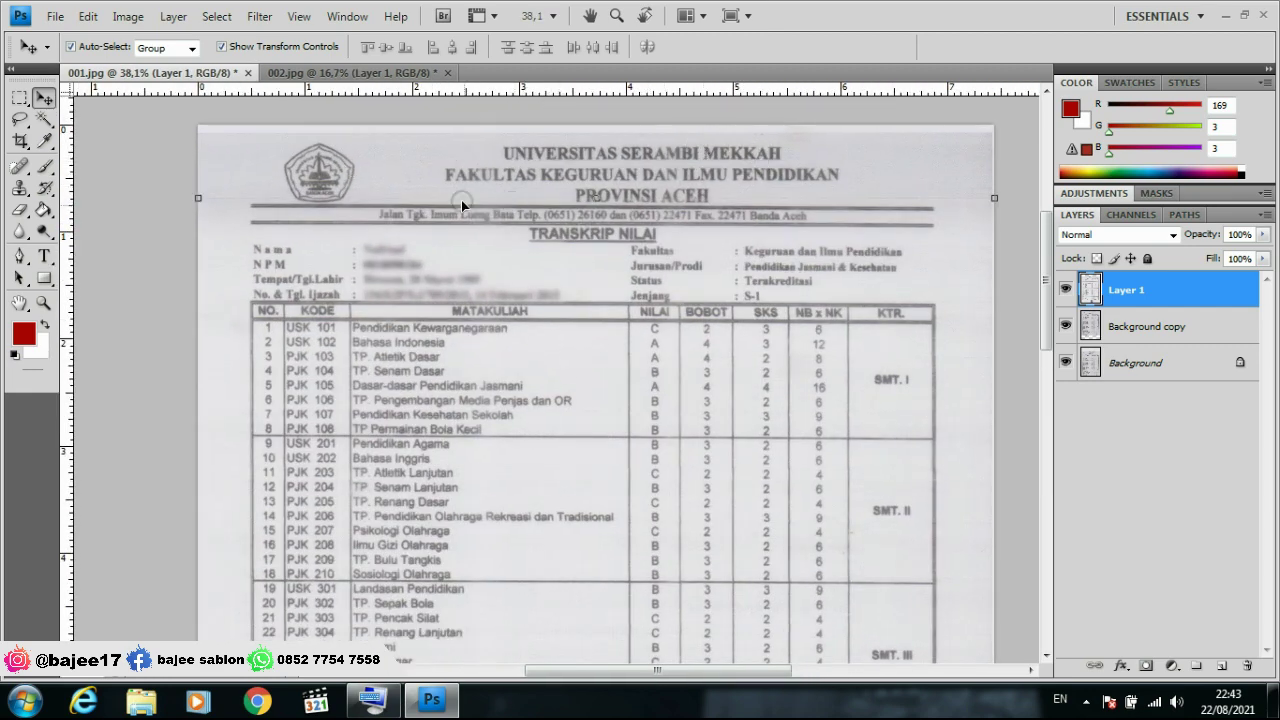
scroll(462, 143, "down", 2)
scroll(462, 143, "down", 1)
scroll(577, 255, "down", 1)
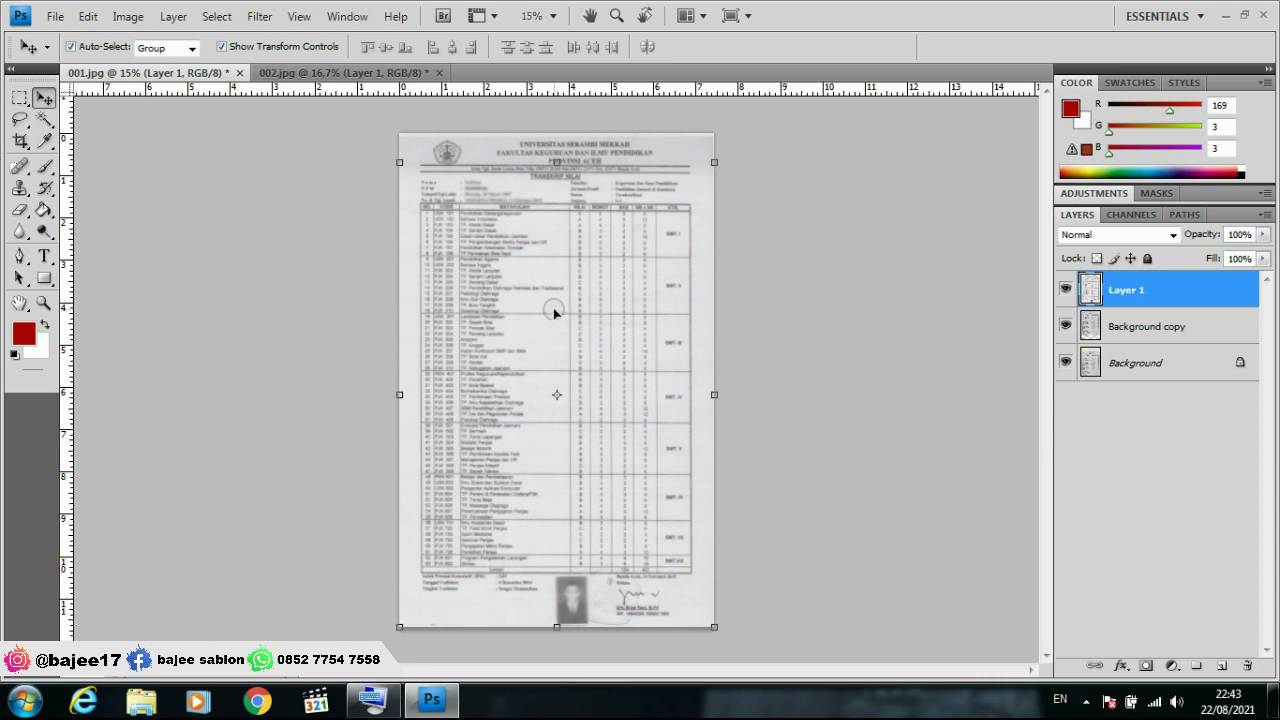
left_click(56, 17)
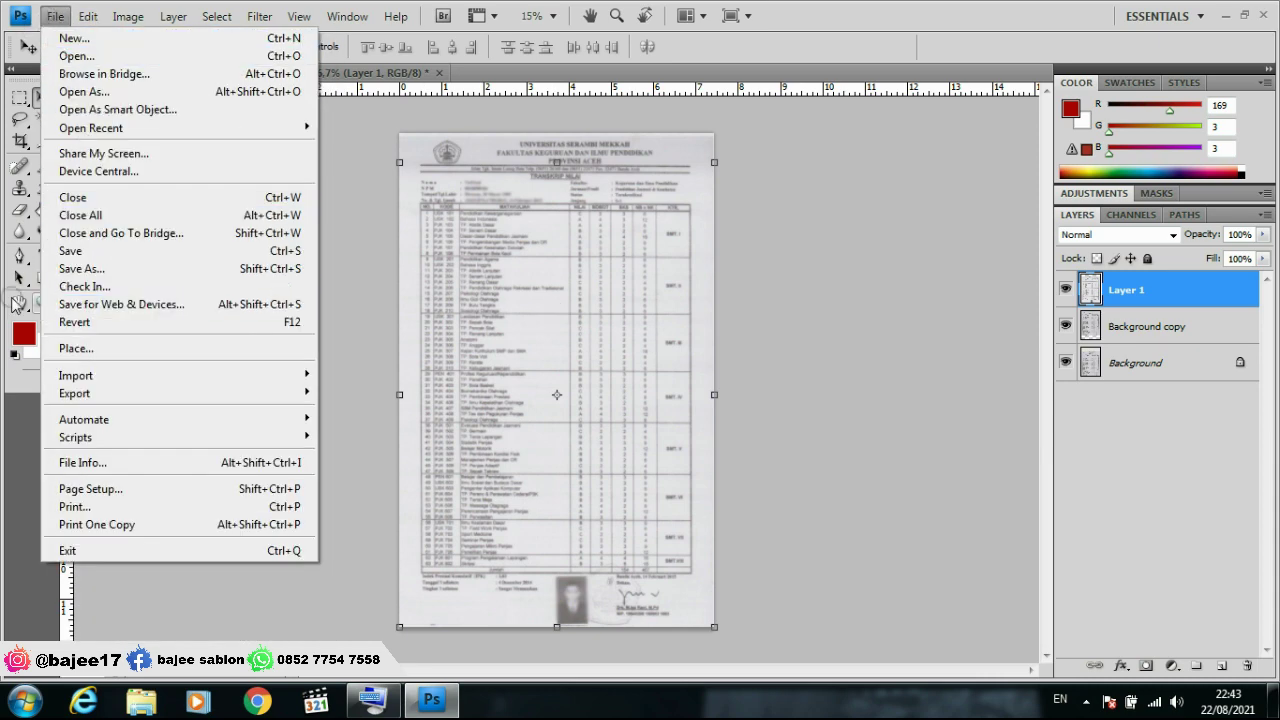
- Enter the file name 'transkip' in the Save As dialog using the On-Screen Keyboard
left_click(104, 270)
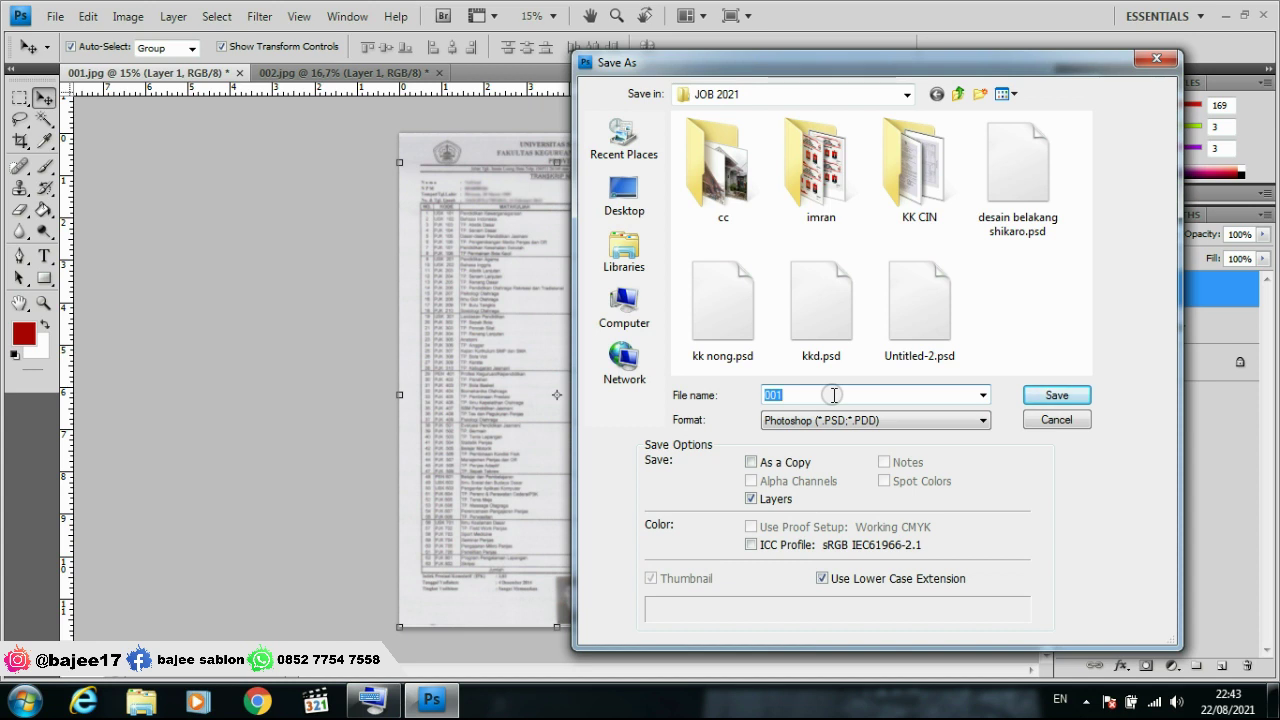
type("t")
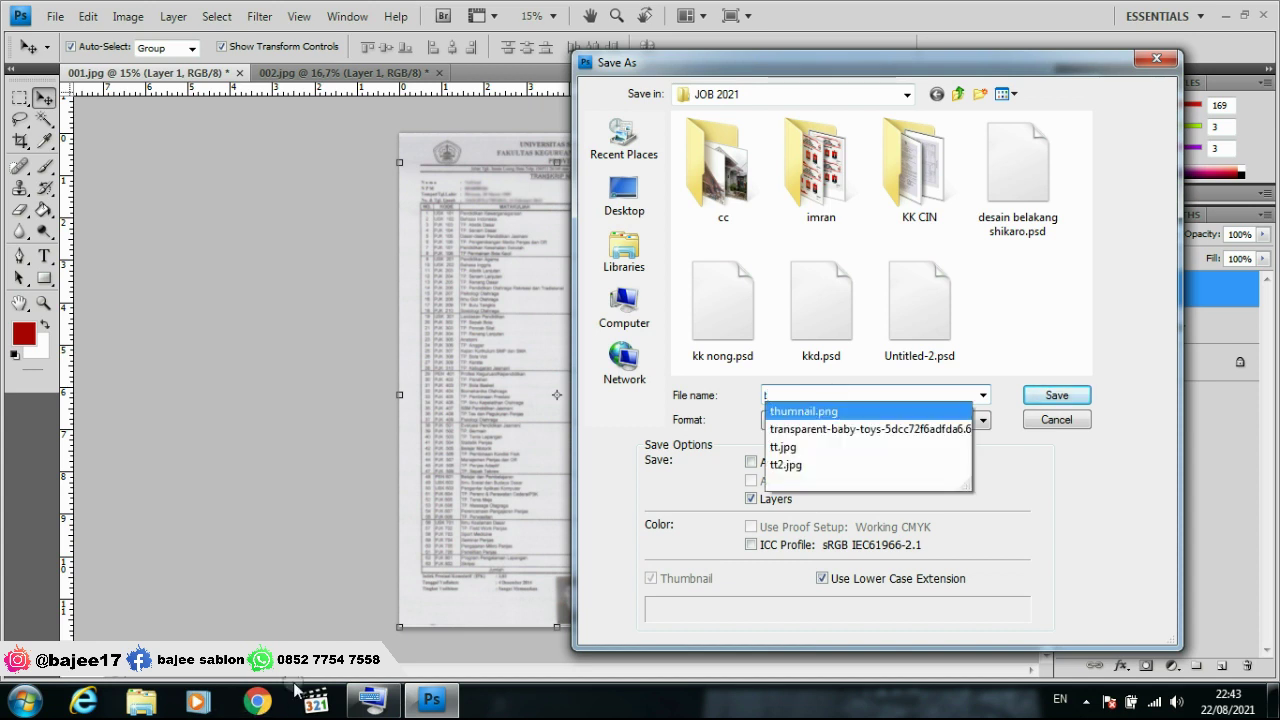
left_click(372, 700)
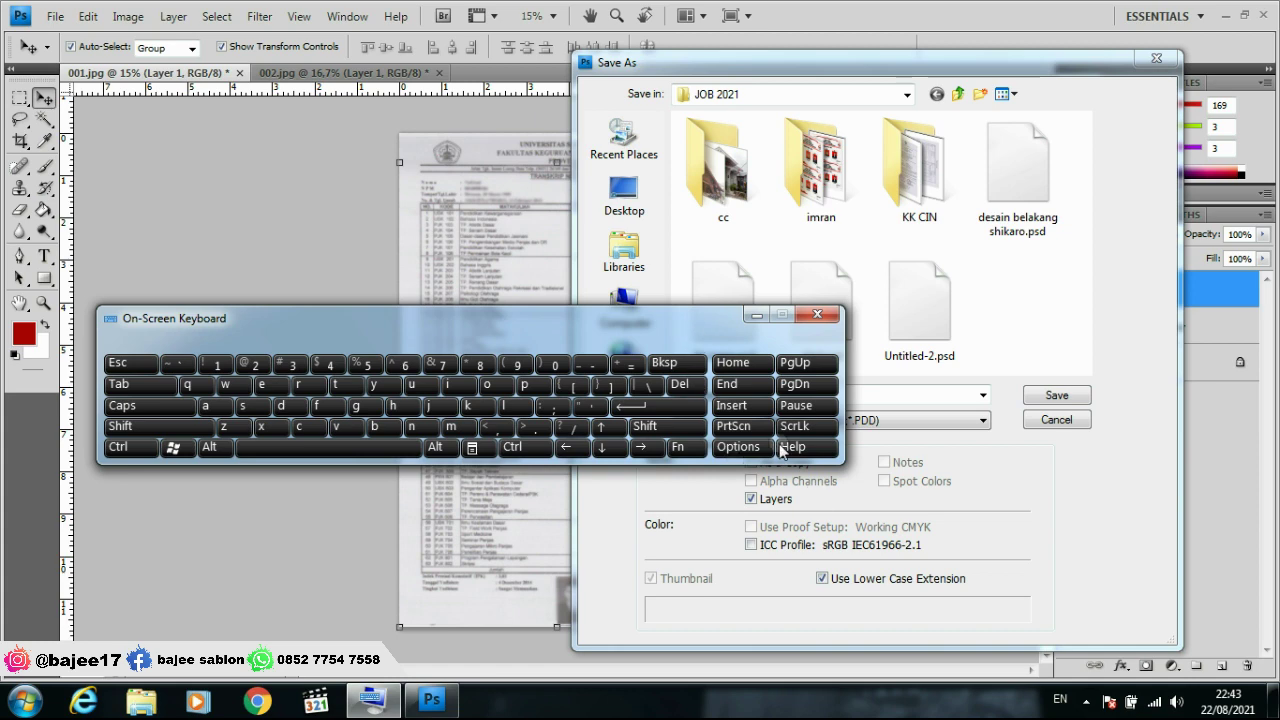
mouse_move(620, 320)
left_mouse_down()
mouse_move(800, 440)
mouse_move(870, 454)
left_mouse_up()
left_click(785, 398)
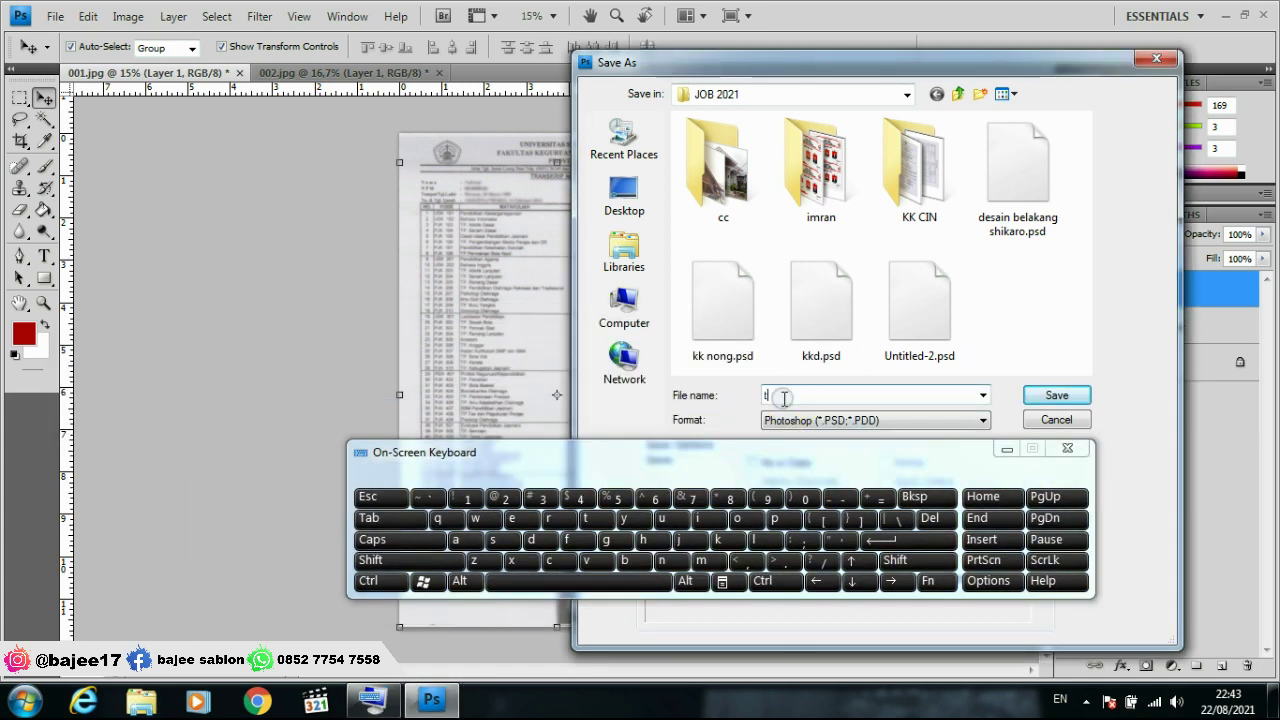
left_click(548, 518)
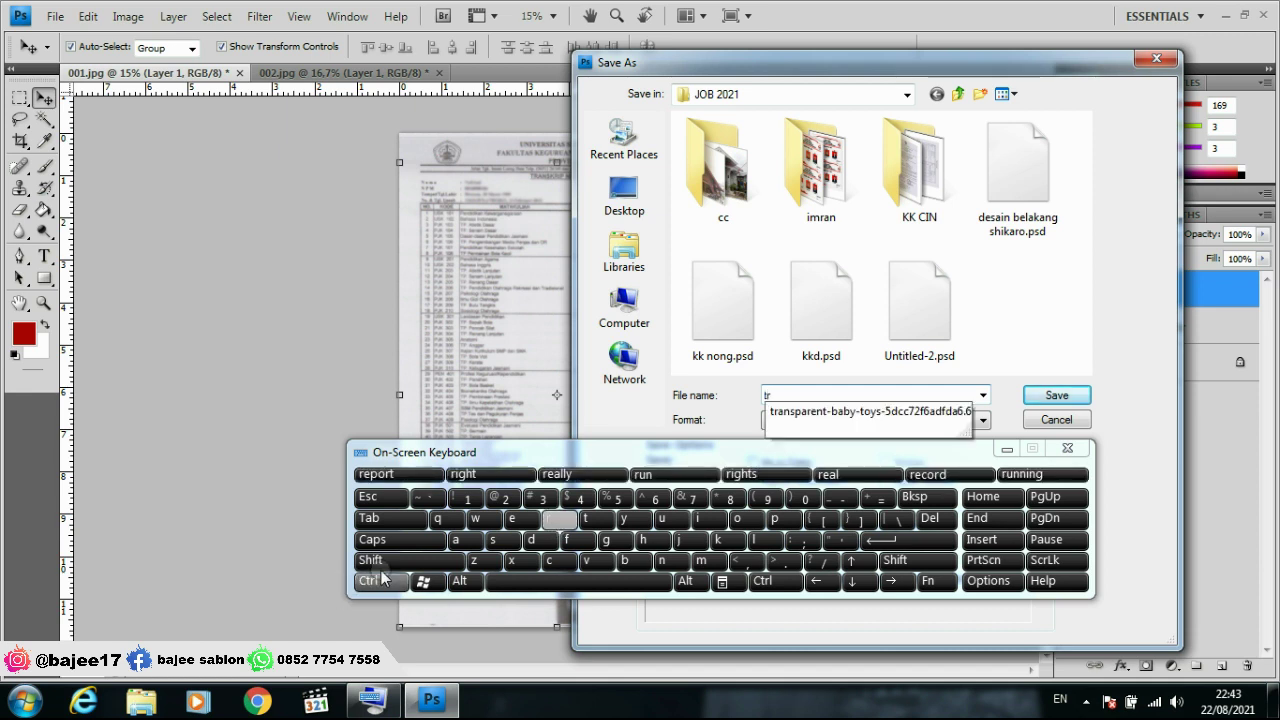
left_click(462, 546)
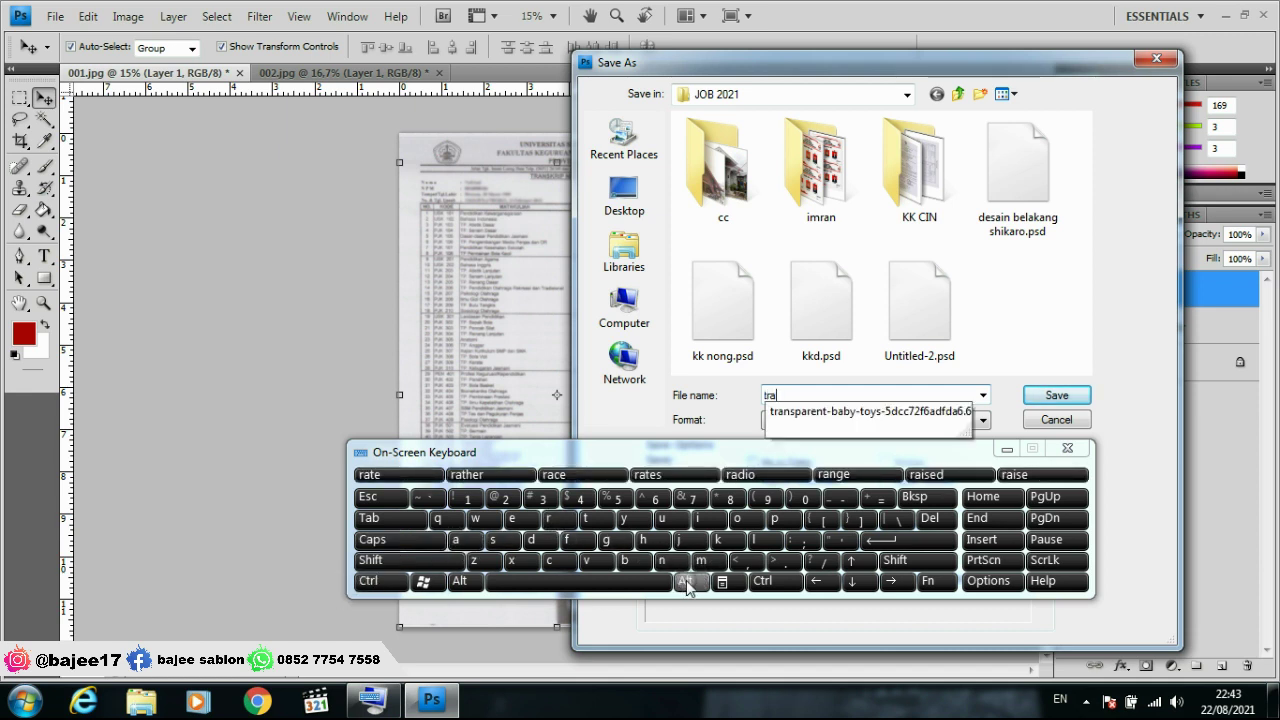
left_click(661, 560)
left_click(493, 540)
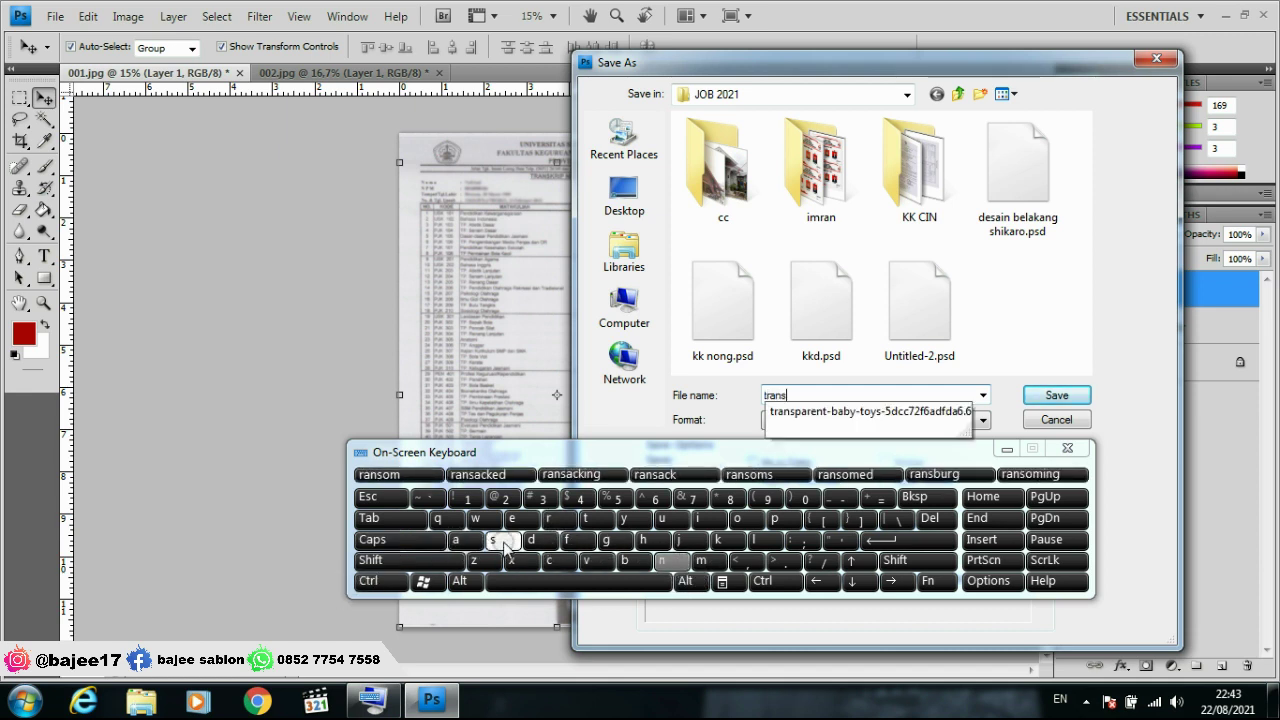
left_click(726, 540)
left_click(705, 518)
left_click(776, 518)
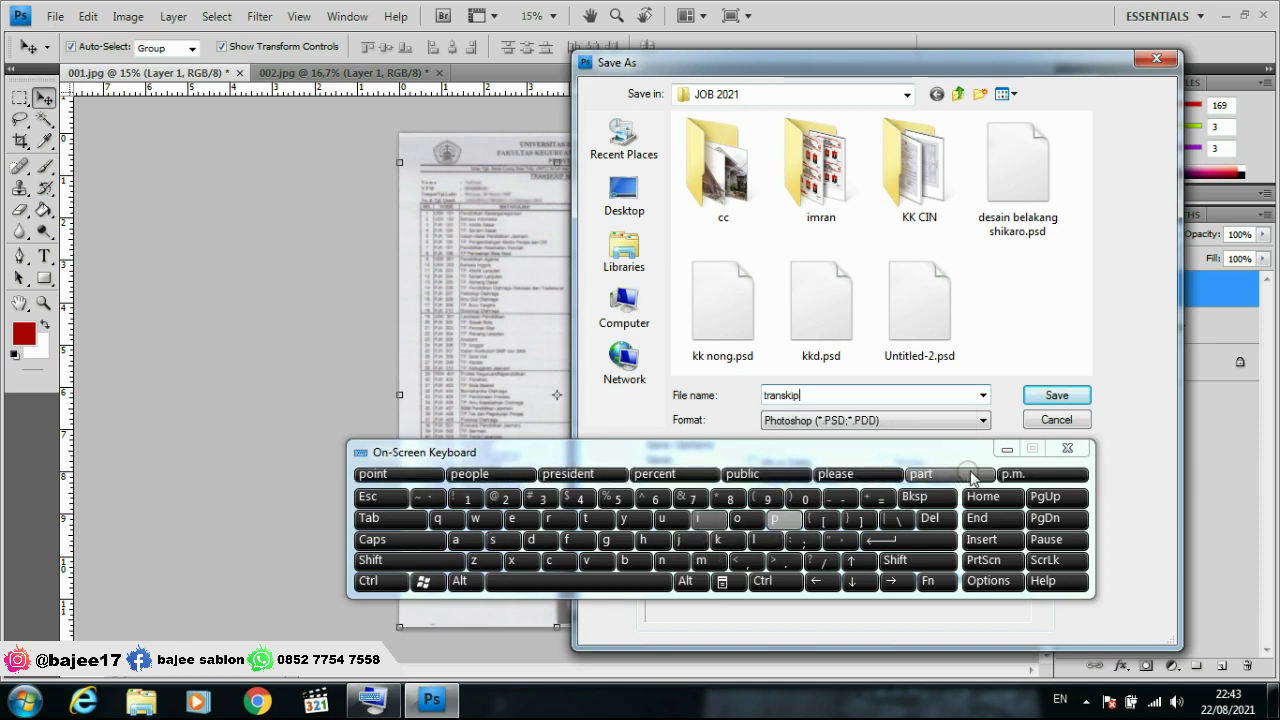
- Save it as a Photoshop PSD in JOB 2021, confirming the format options
left_click(1005, 449)
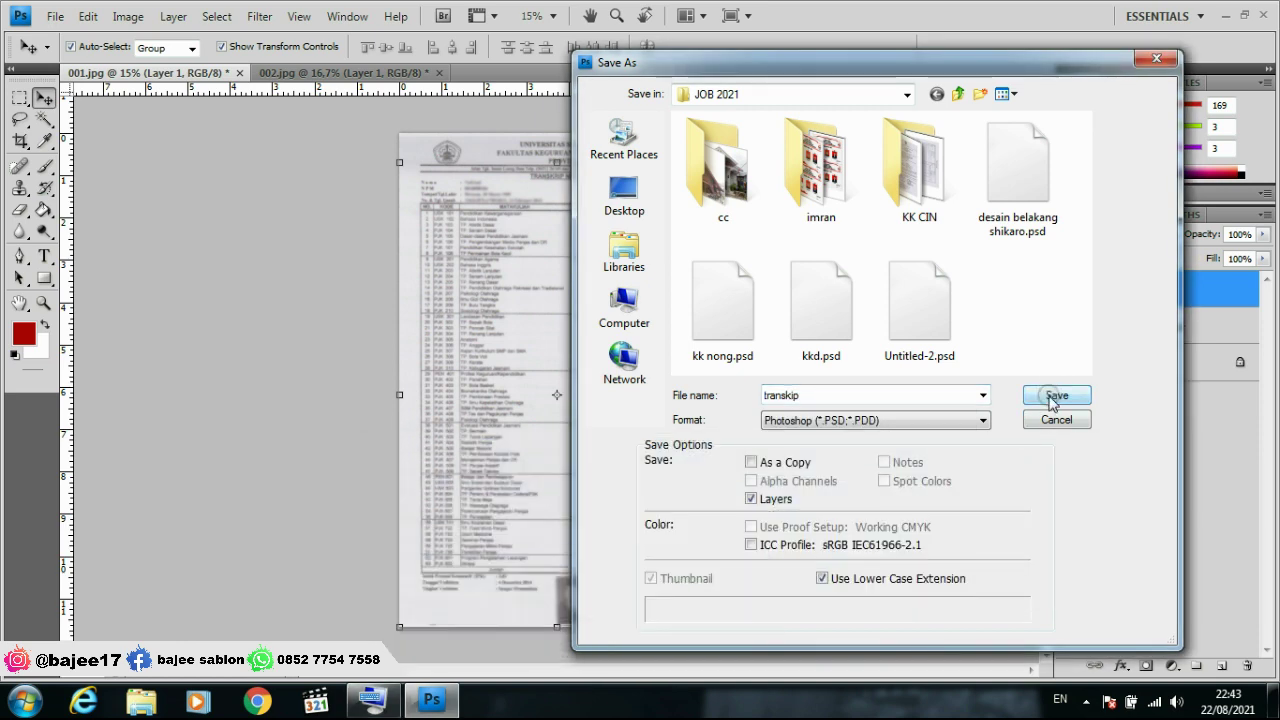
left_click(1052, 398)
left_click(841, 222)
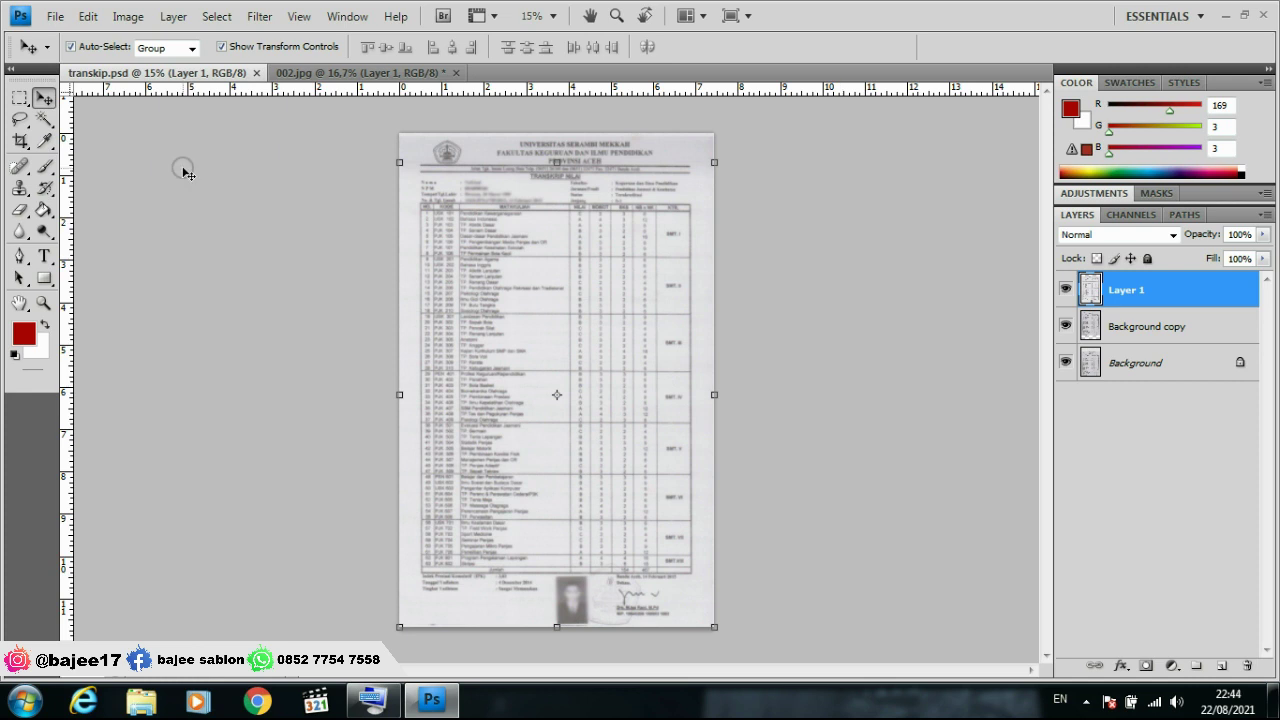
left_click(935, 530)
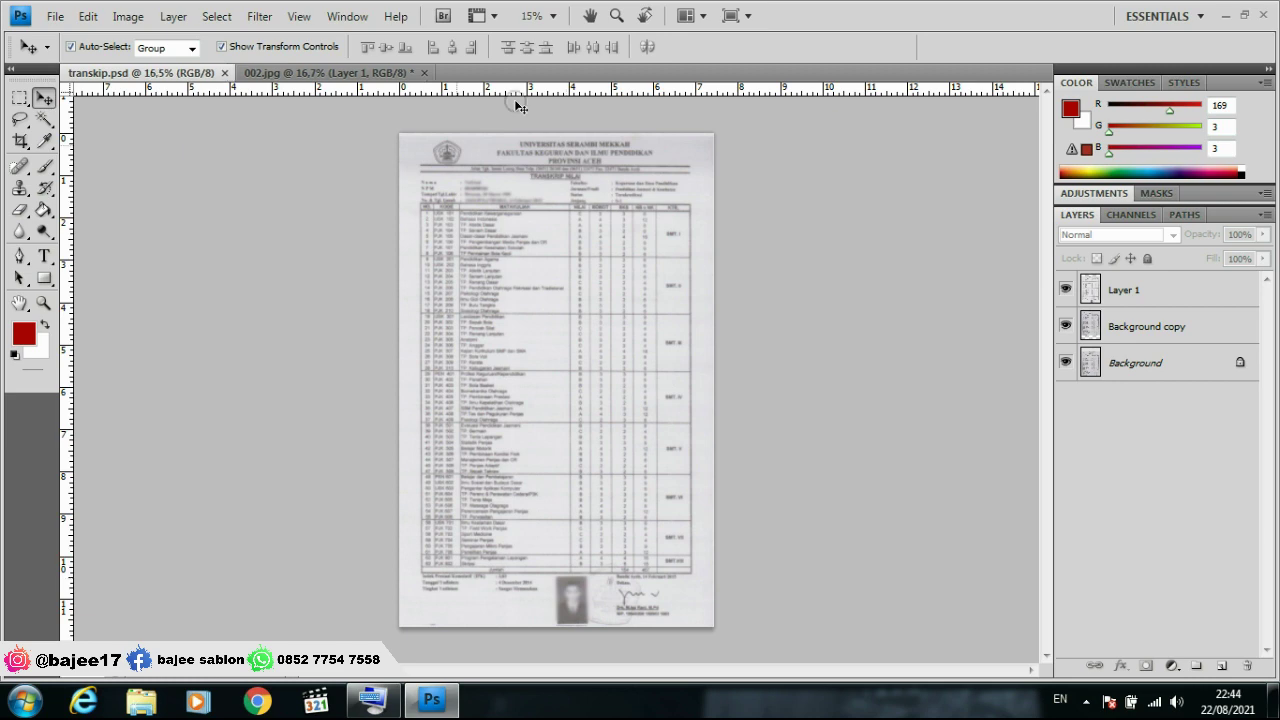
scroll(519, 106, "up", 3)
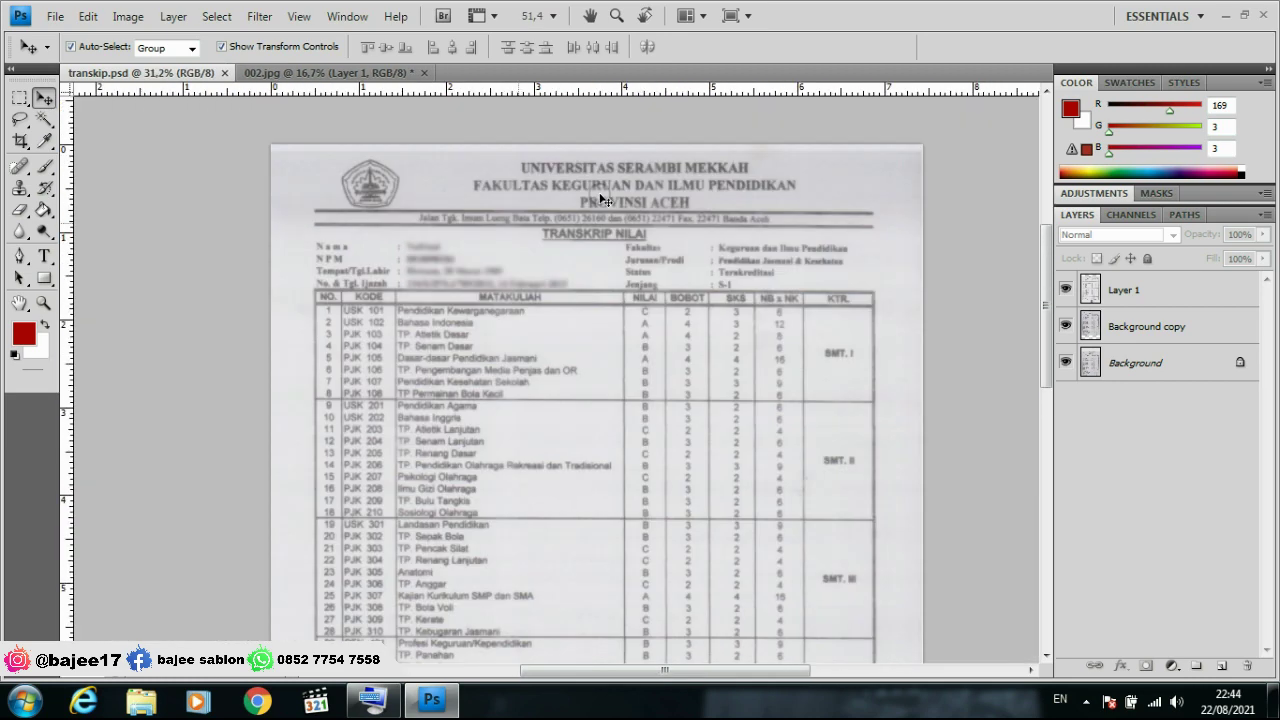
scroll(598, 193, "down", 4)
scroll(586, 403, "up", 1)
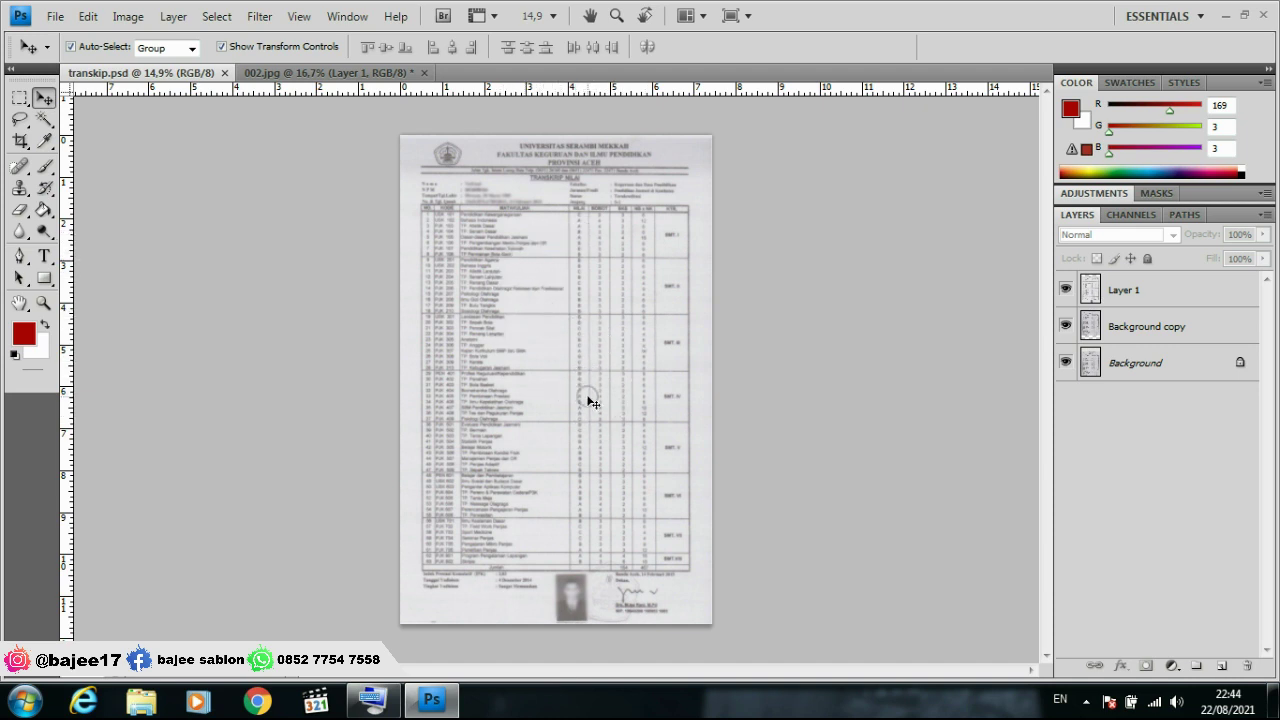
left_click(1085, 701)
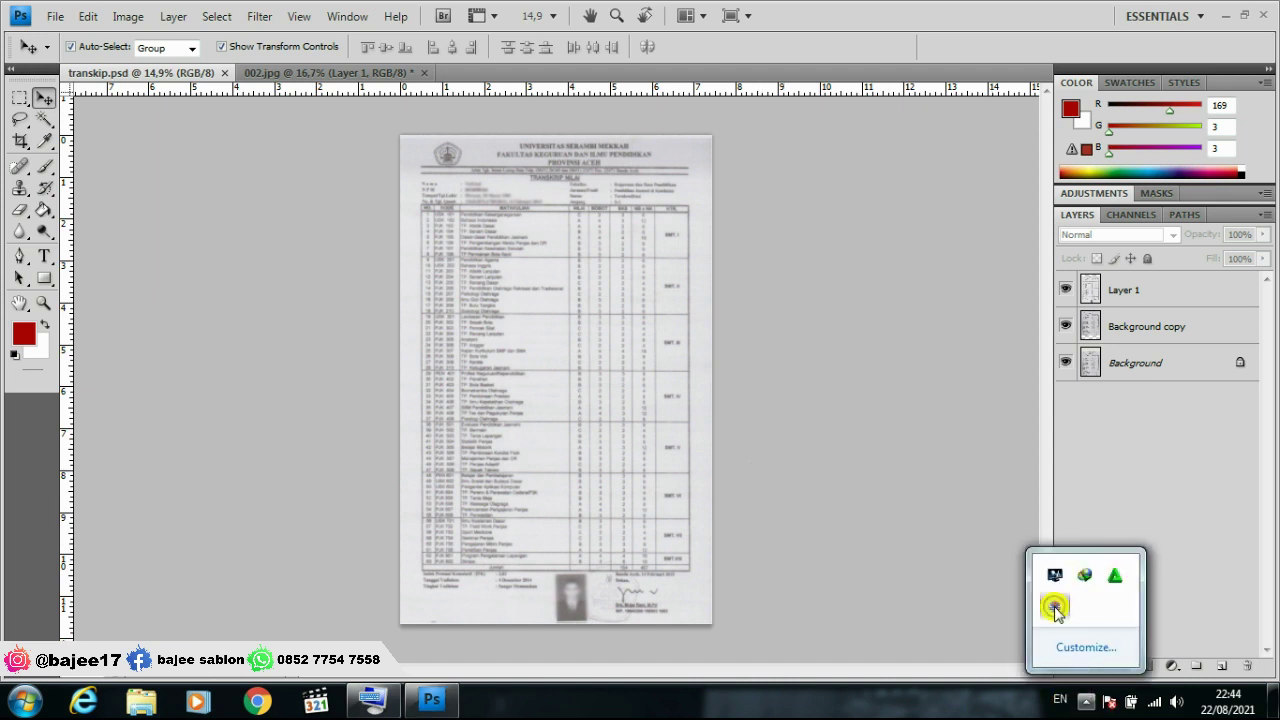